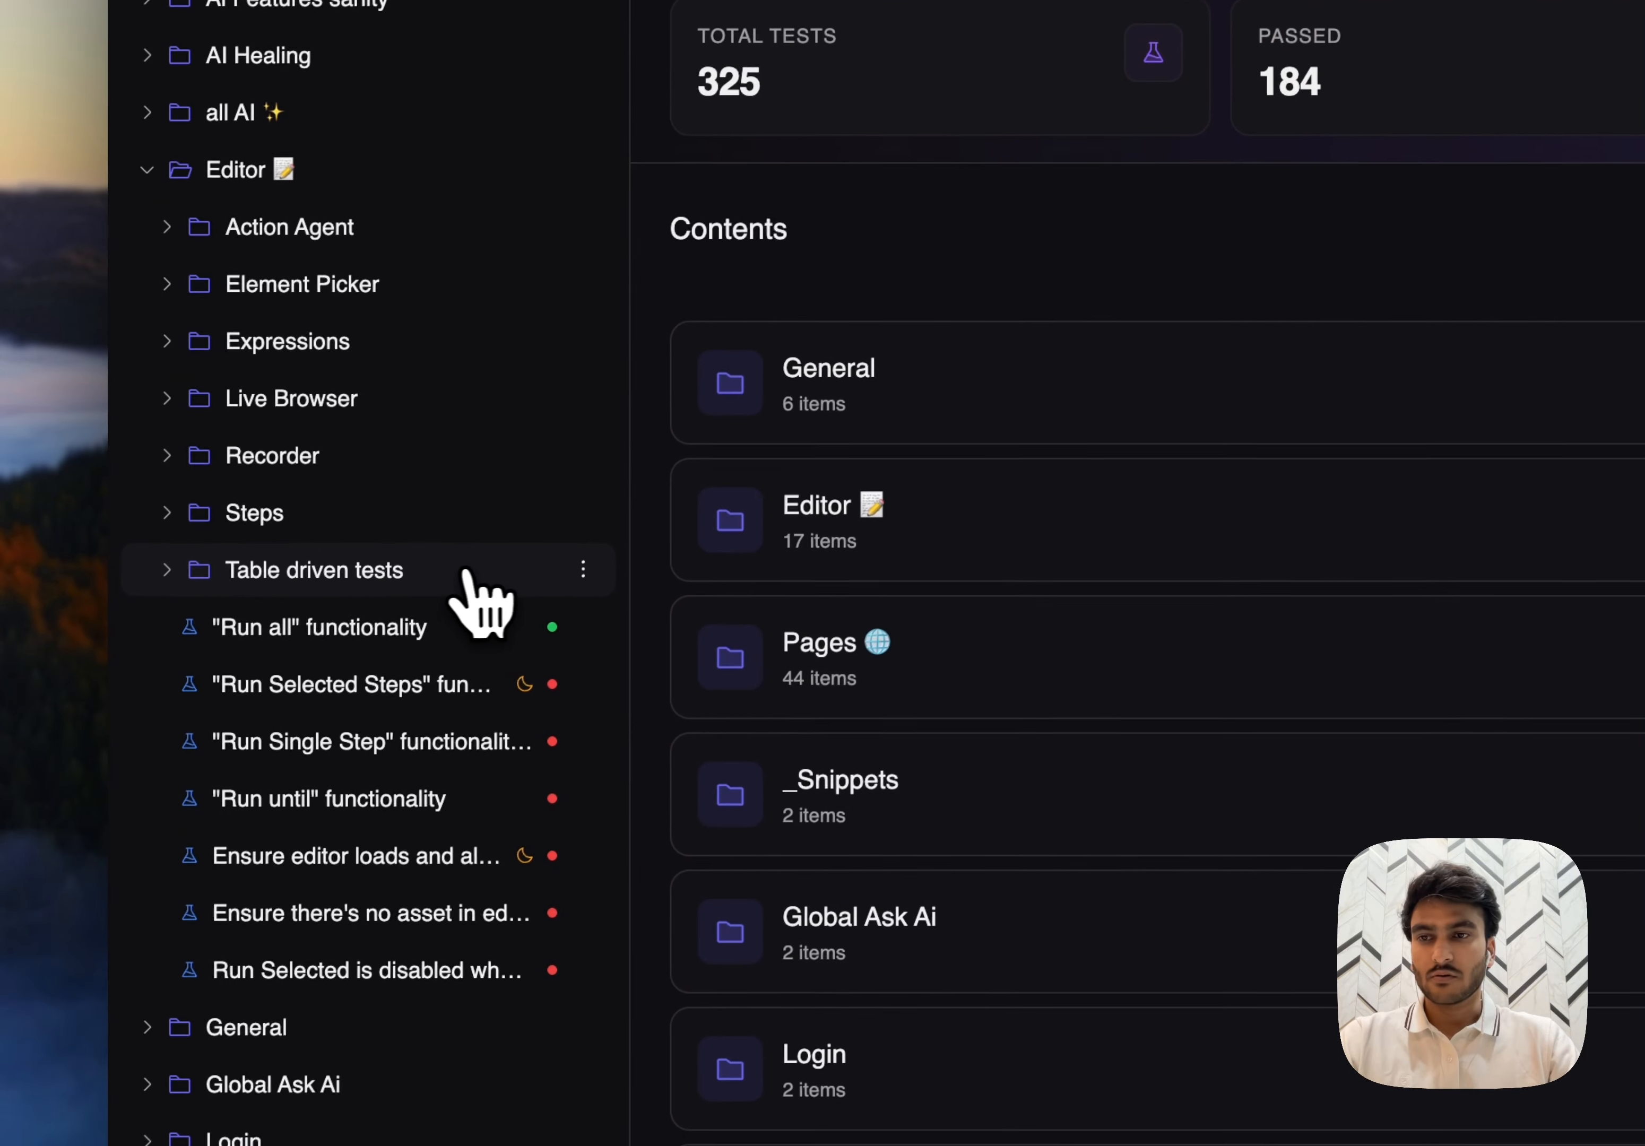
- Create a test case named "sample" in the Table driven tests folder
left_click(377, 654)
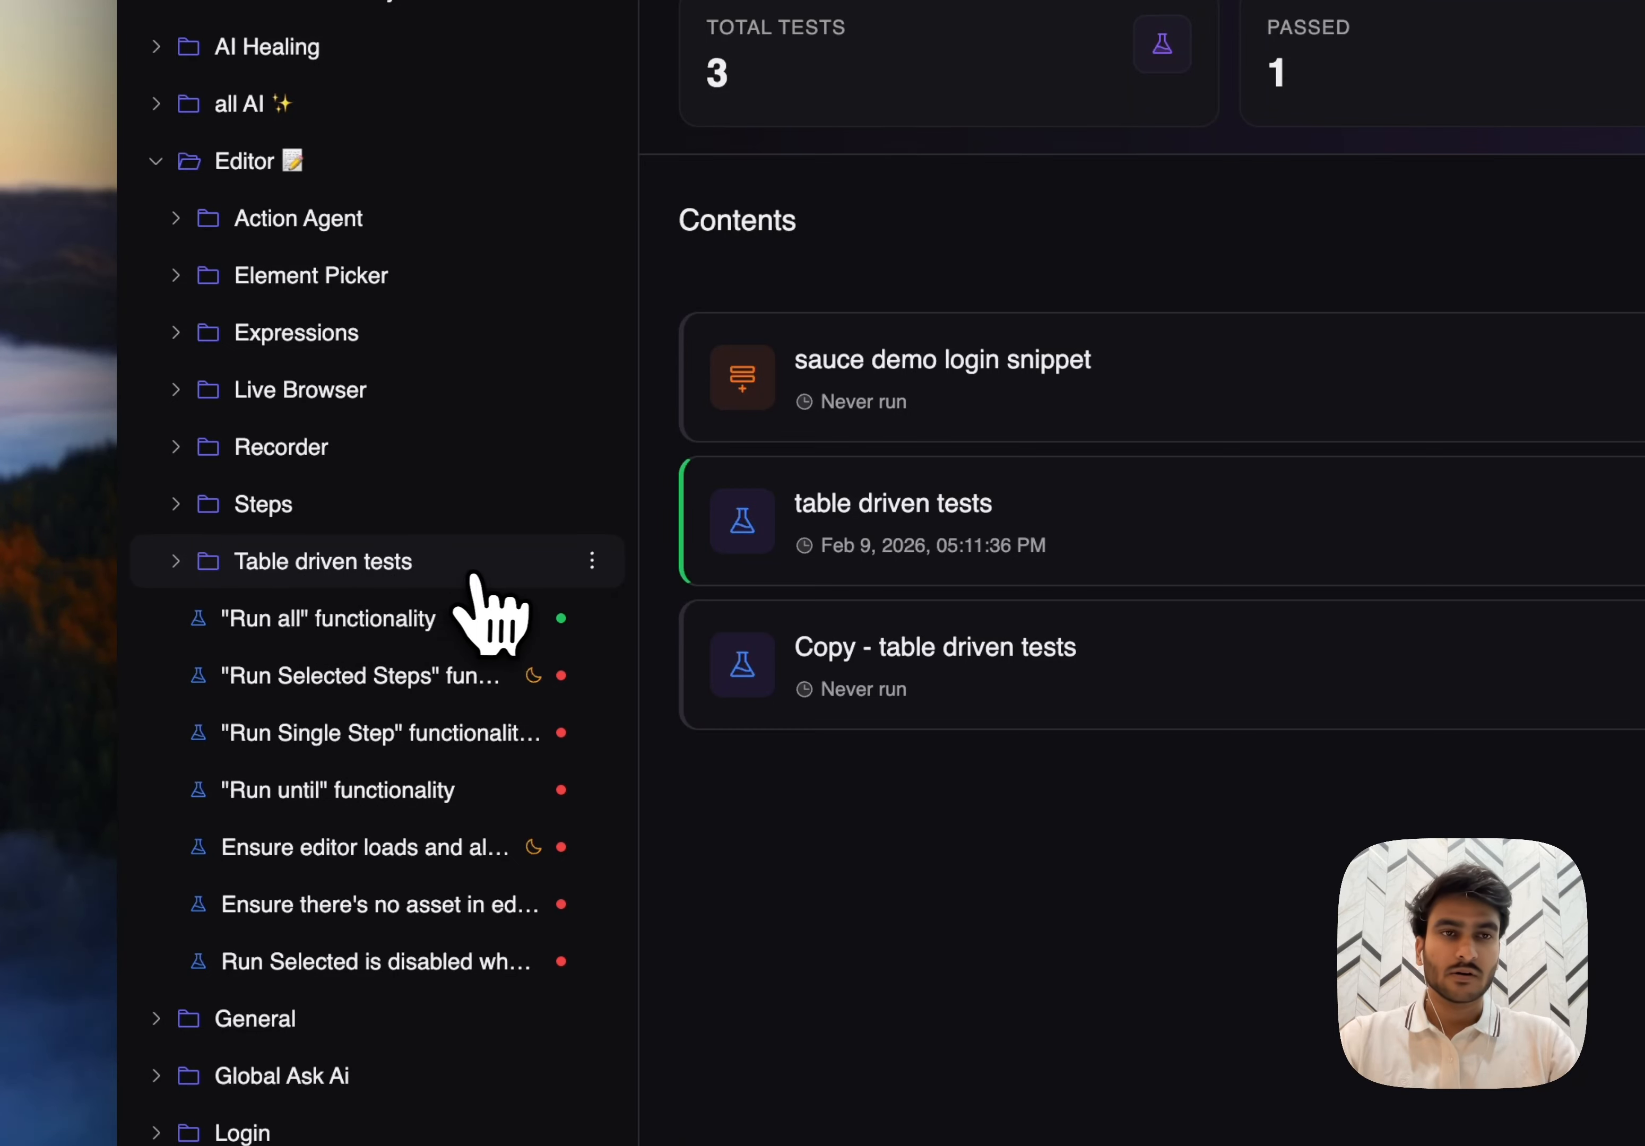
left_click(1170, 363)
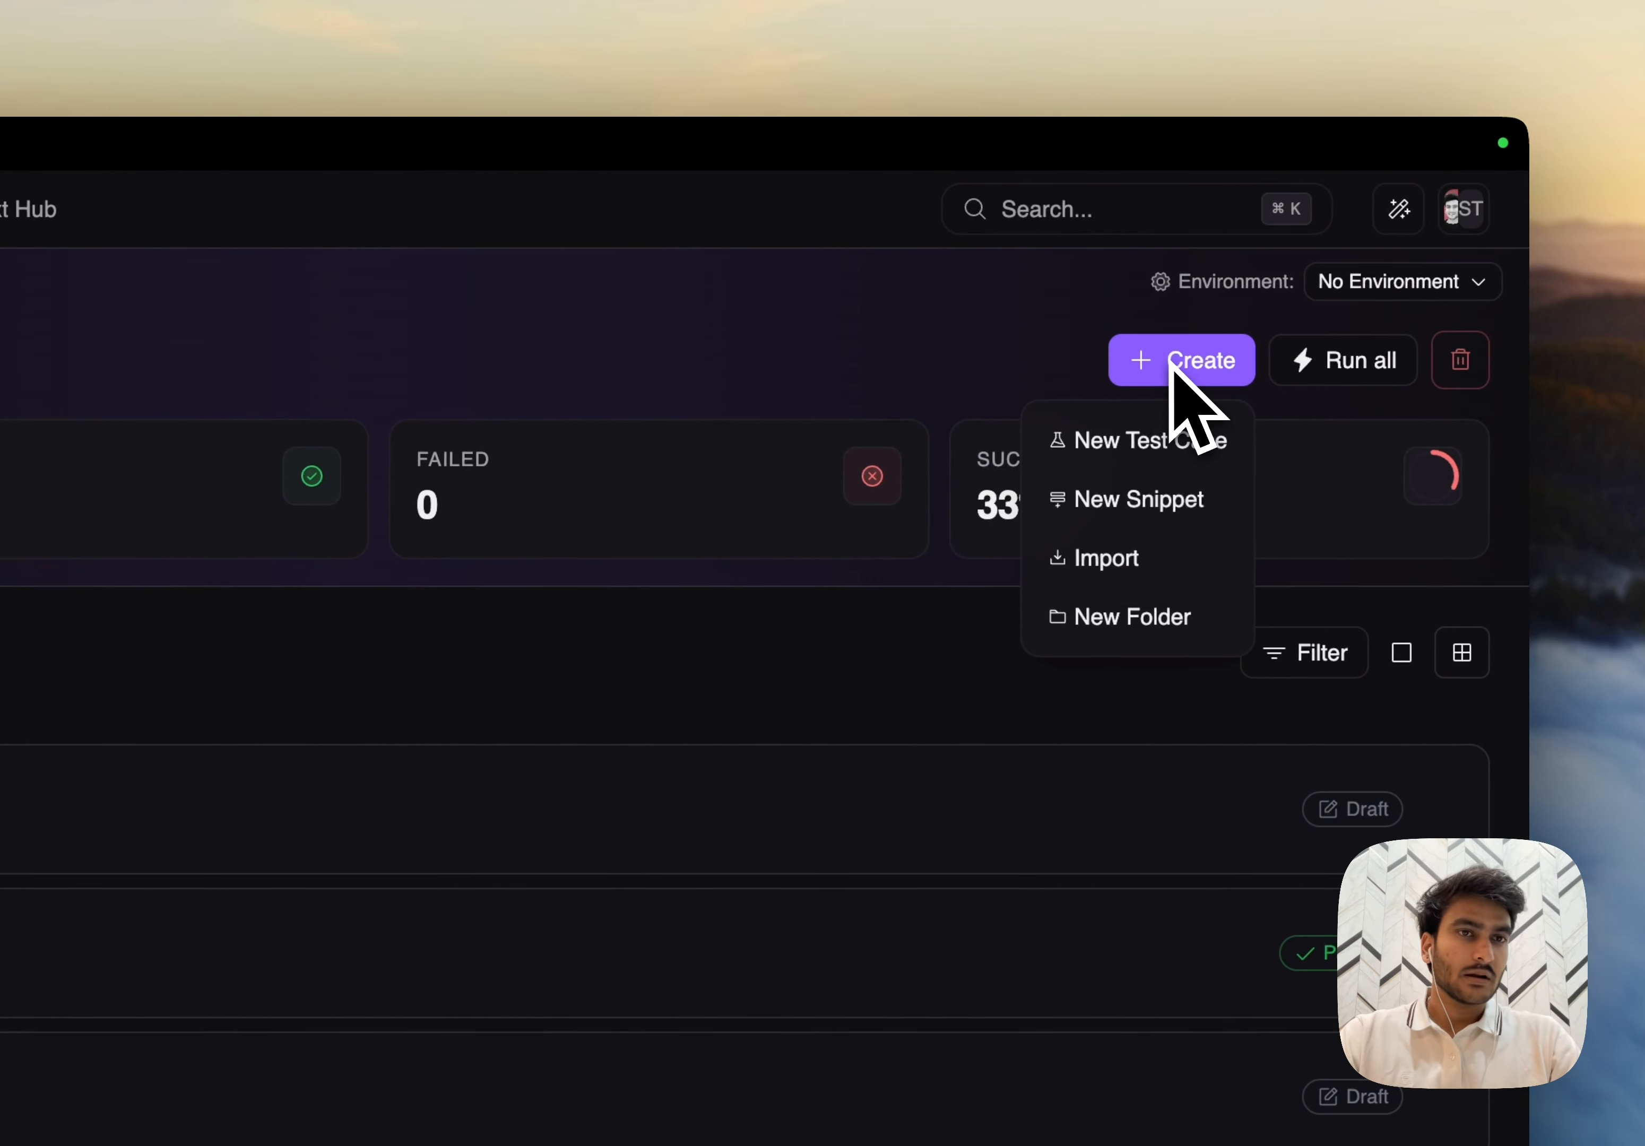
left_click(1146, 439)
type("sampl")
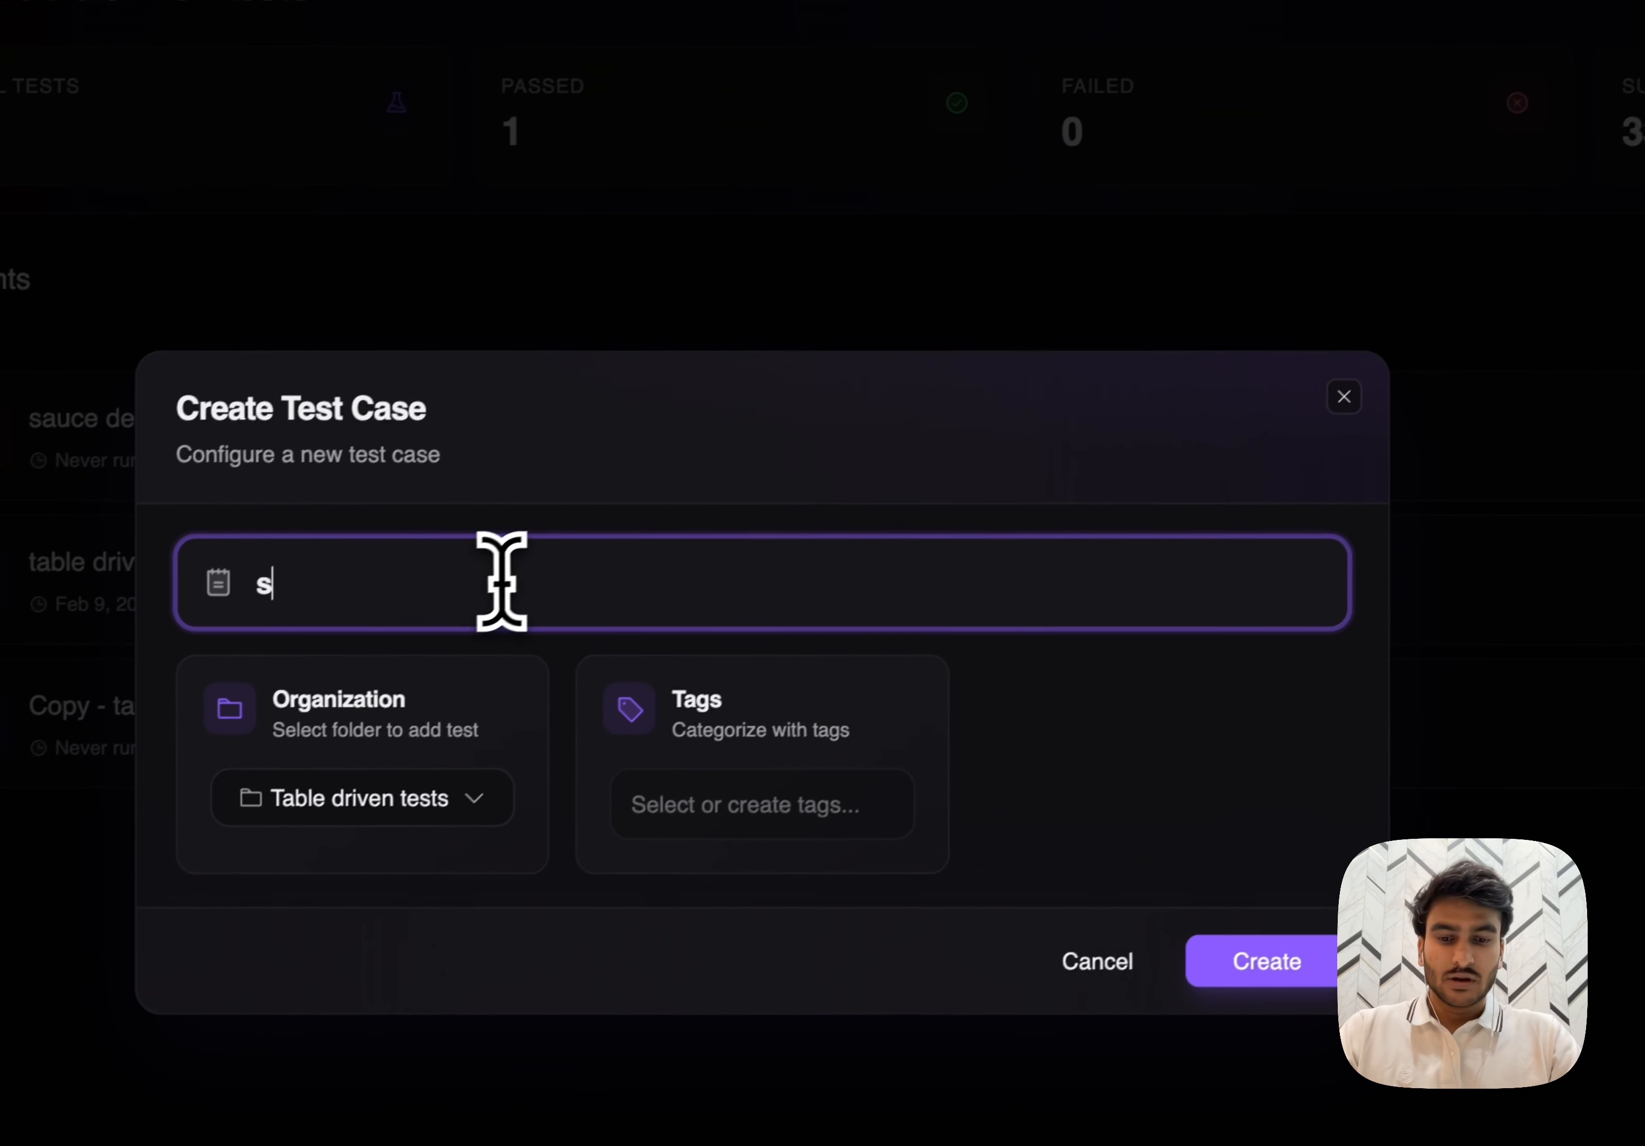
type("e")
left_click(1283, 951)
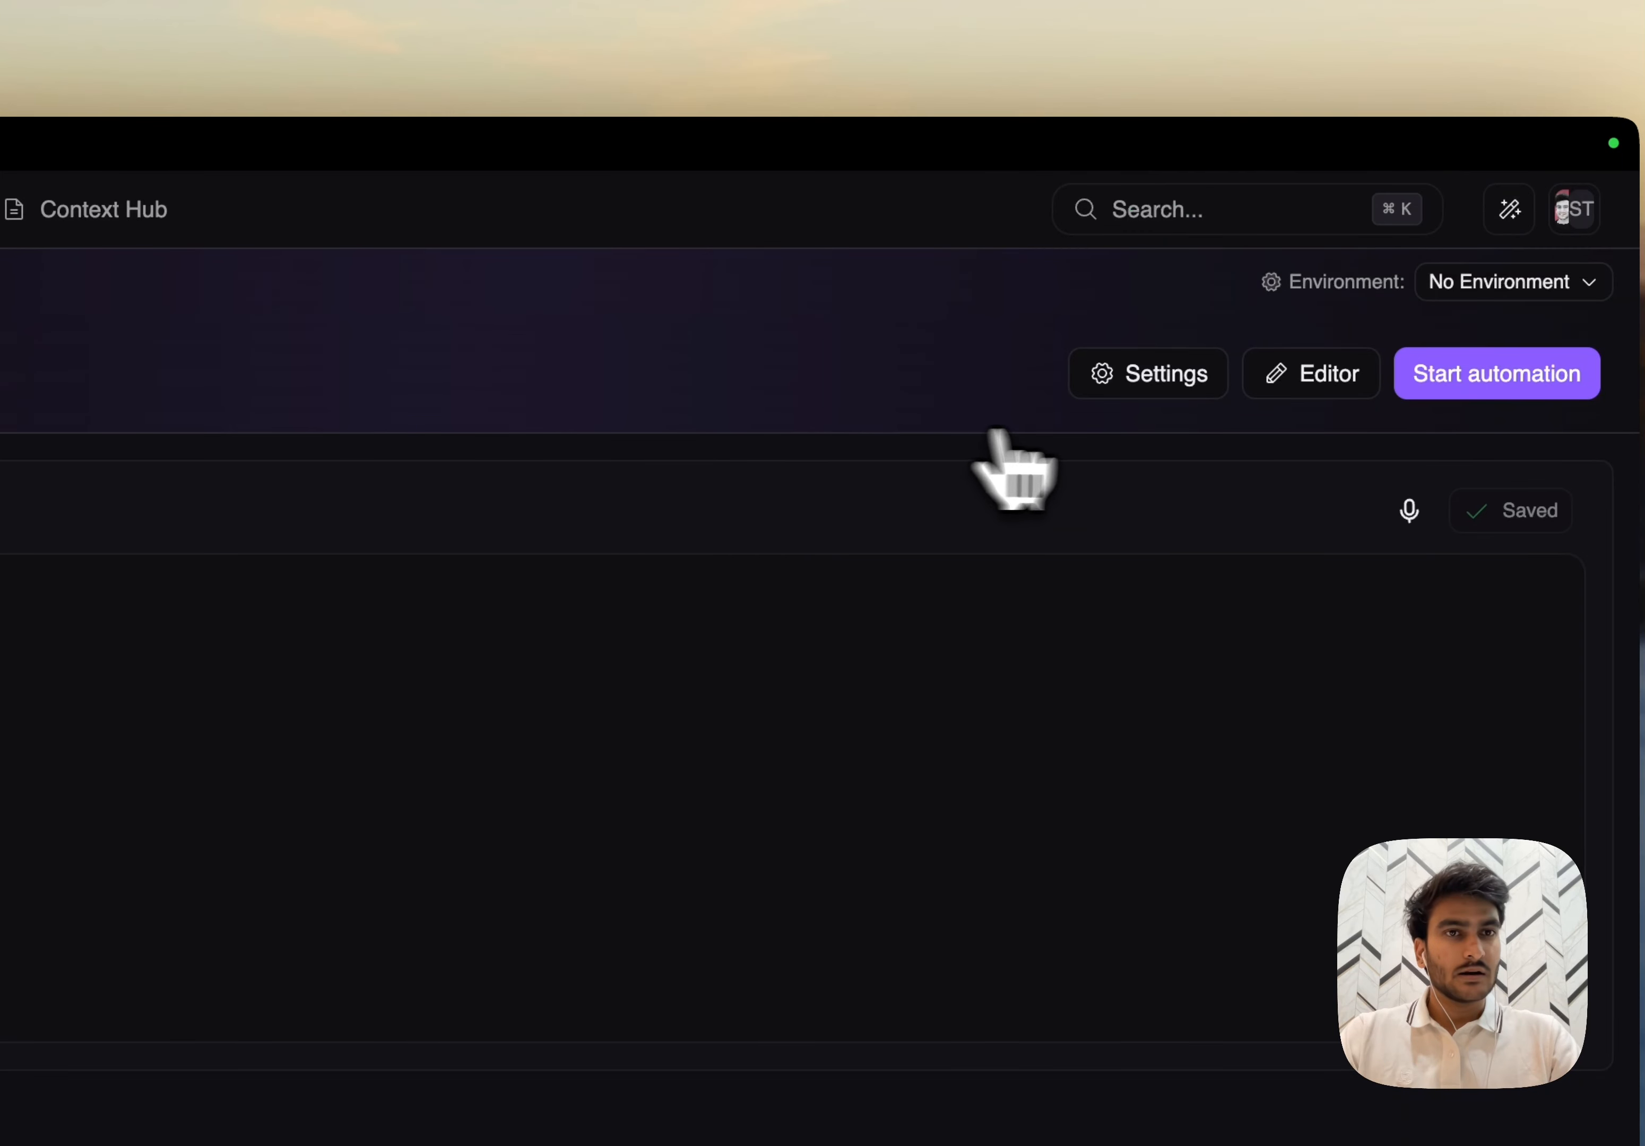
- Enable Table-Driven Tests in the test case settings and save the changes
left_click(1156, 388)
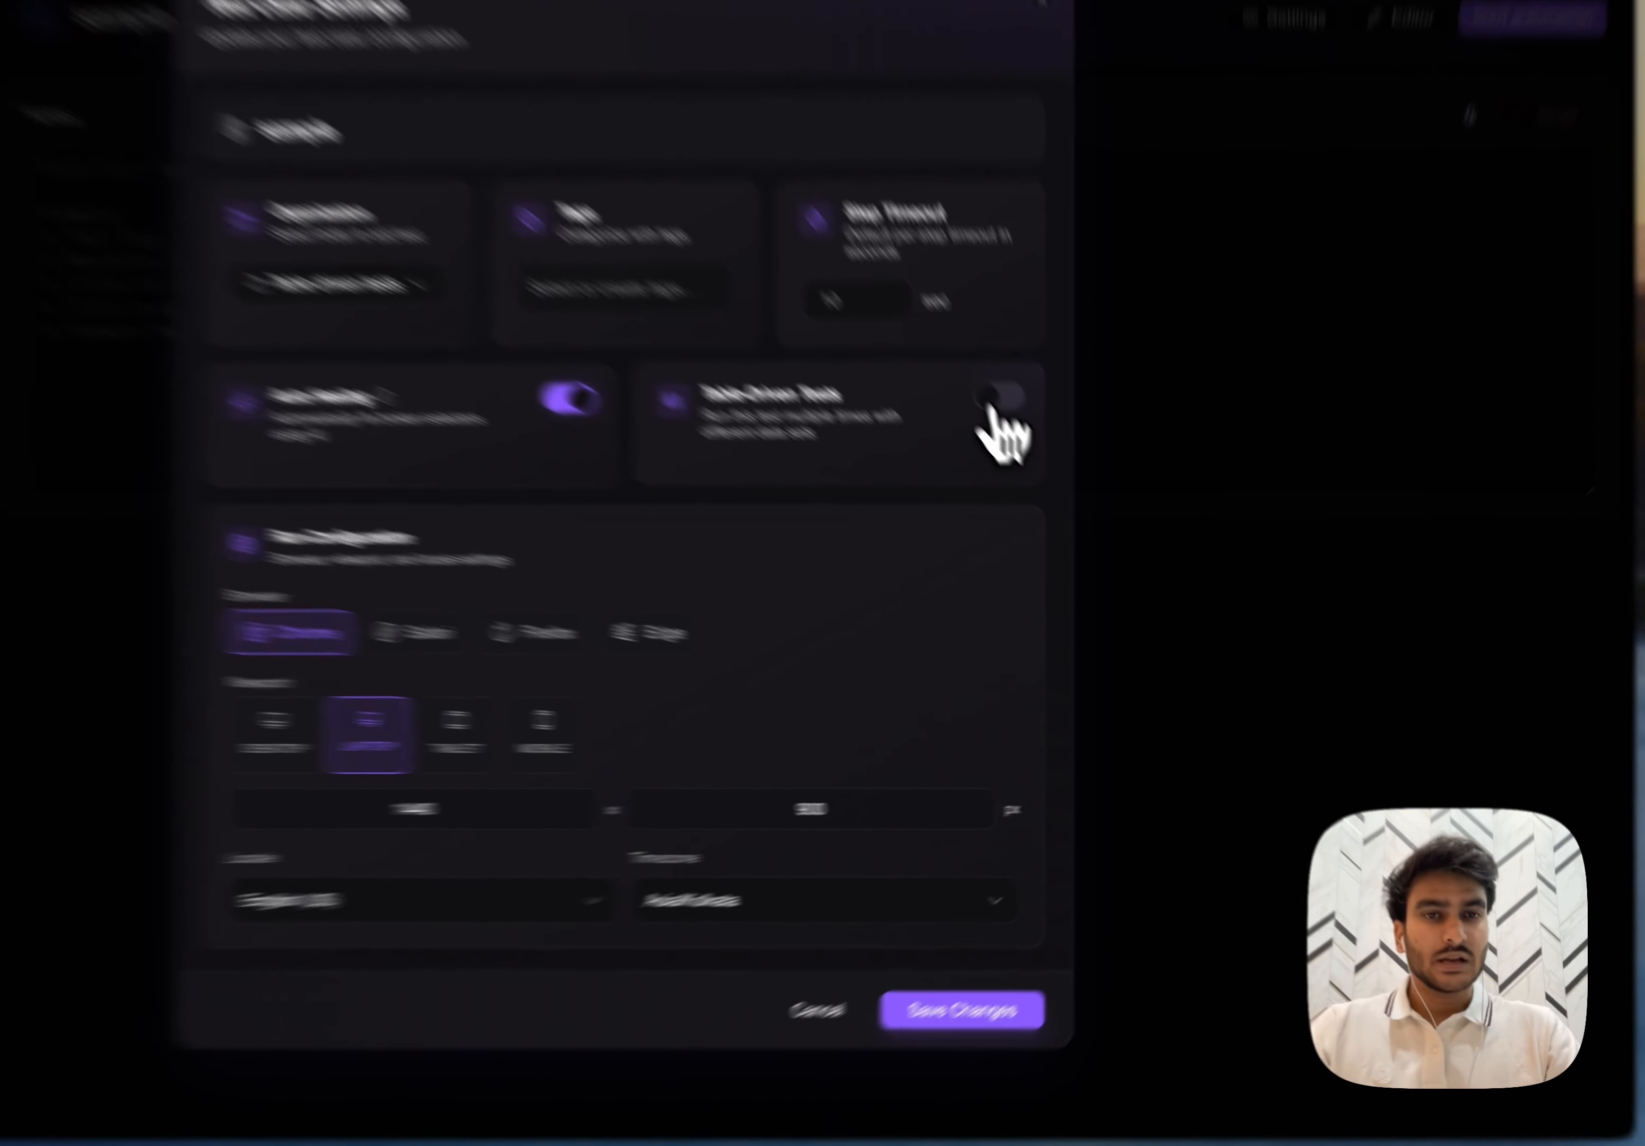
left_click(1079, 511)
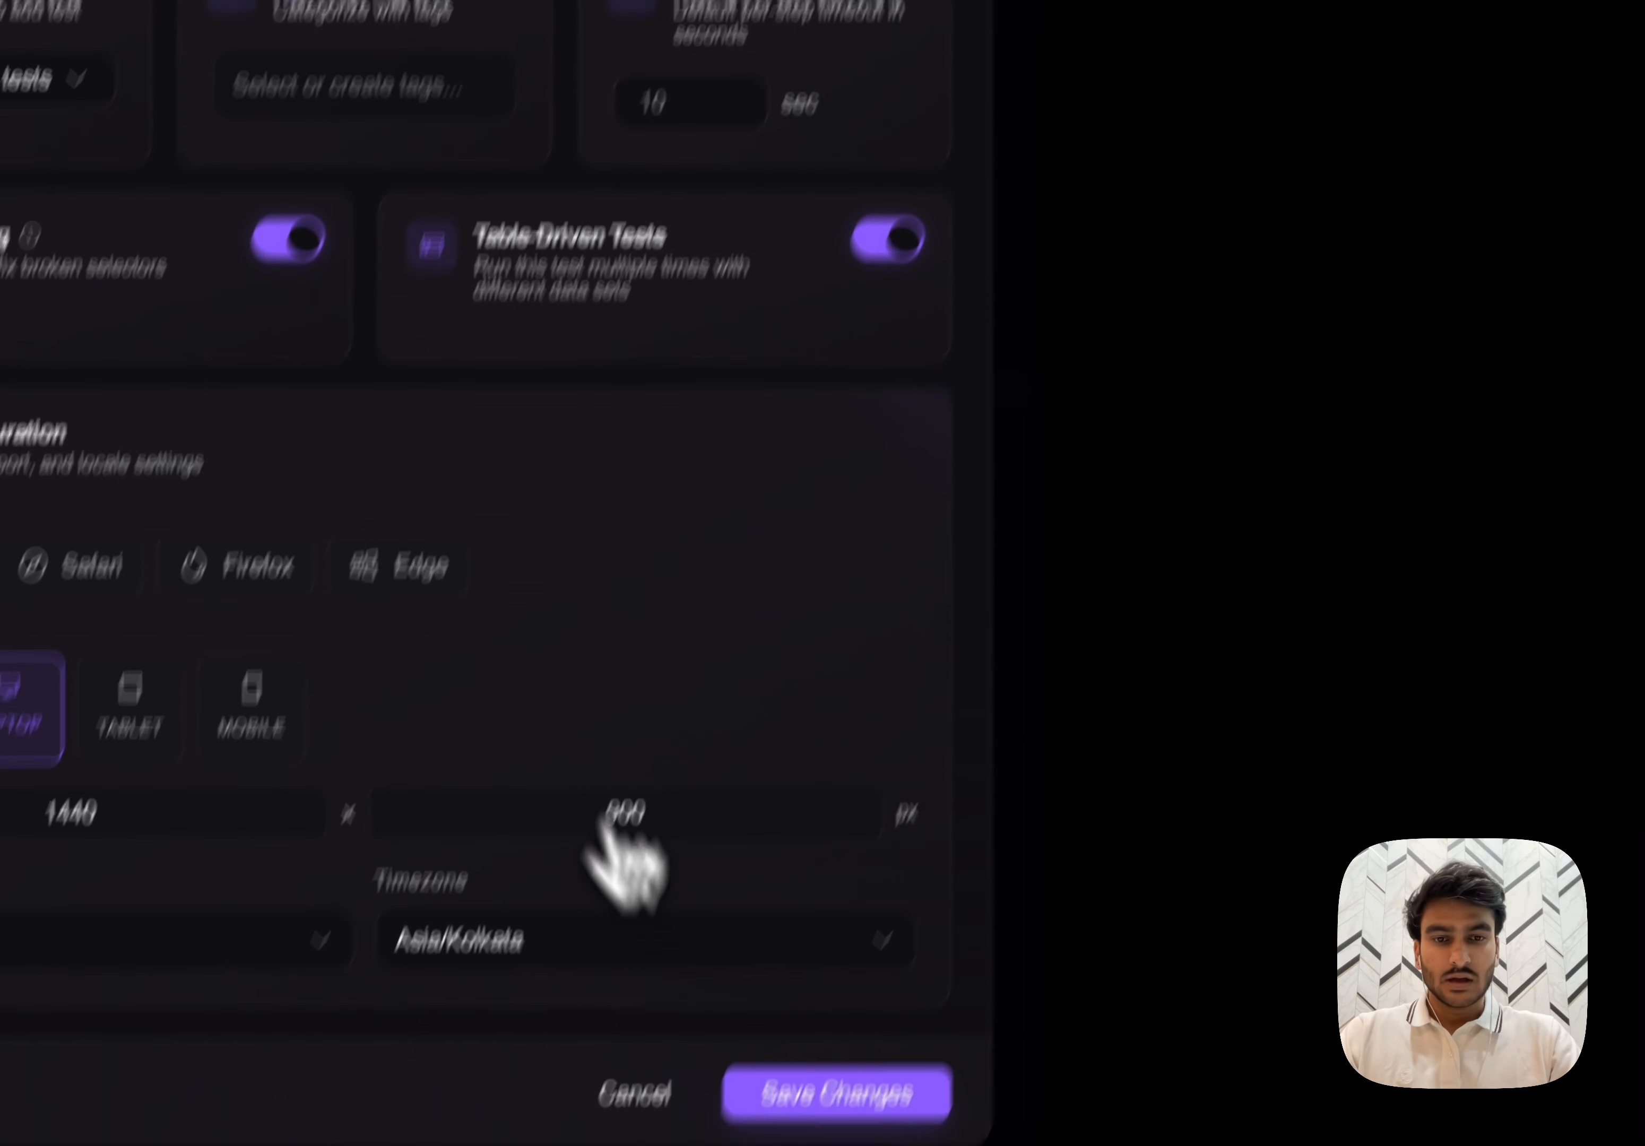
left_click(908, 861)
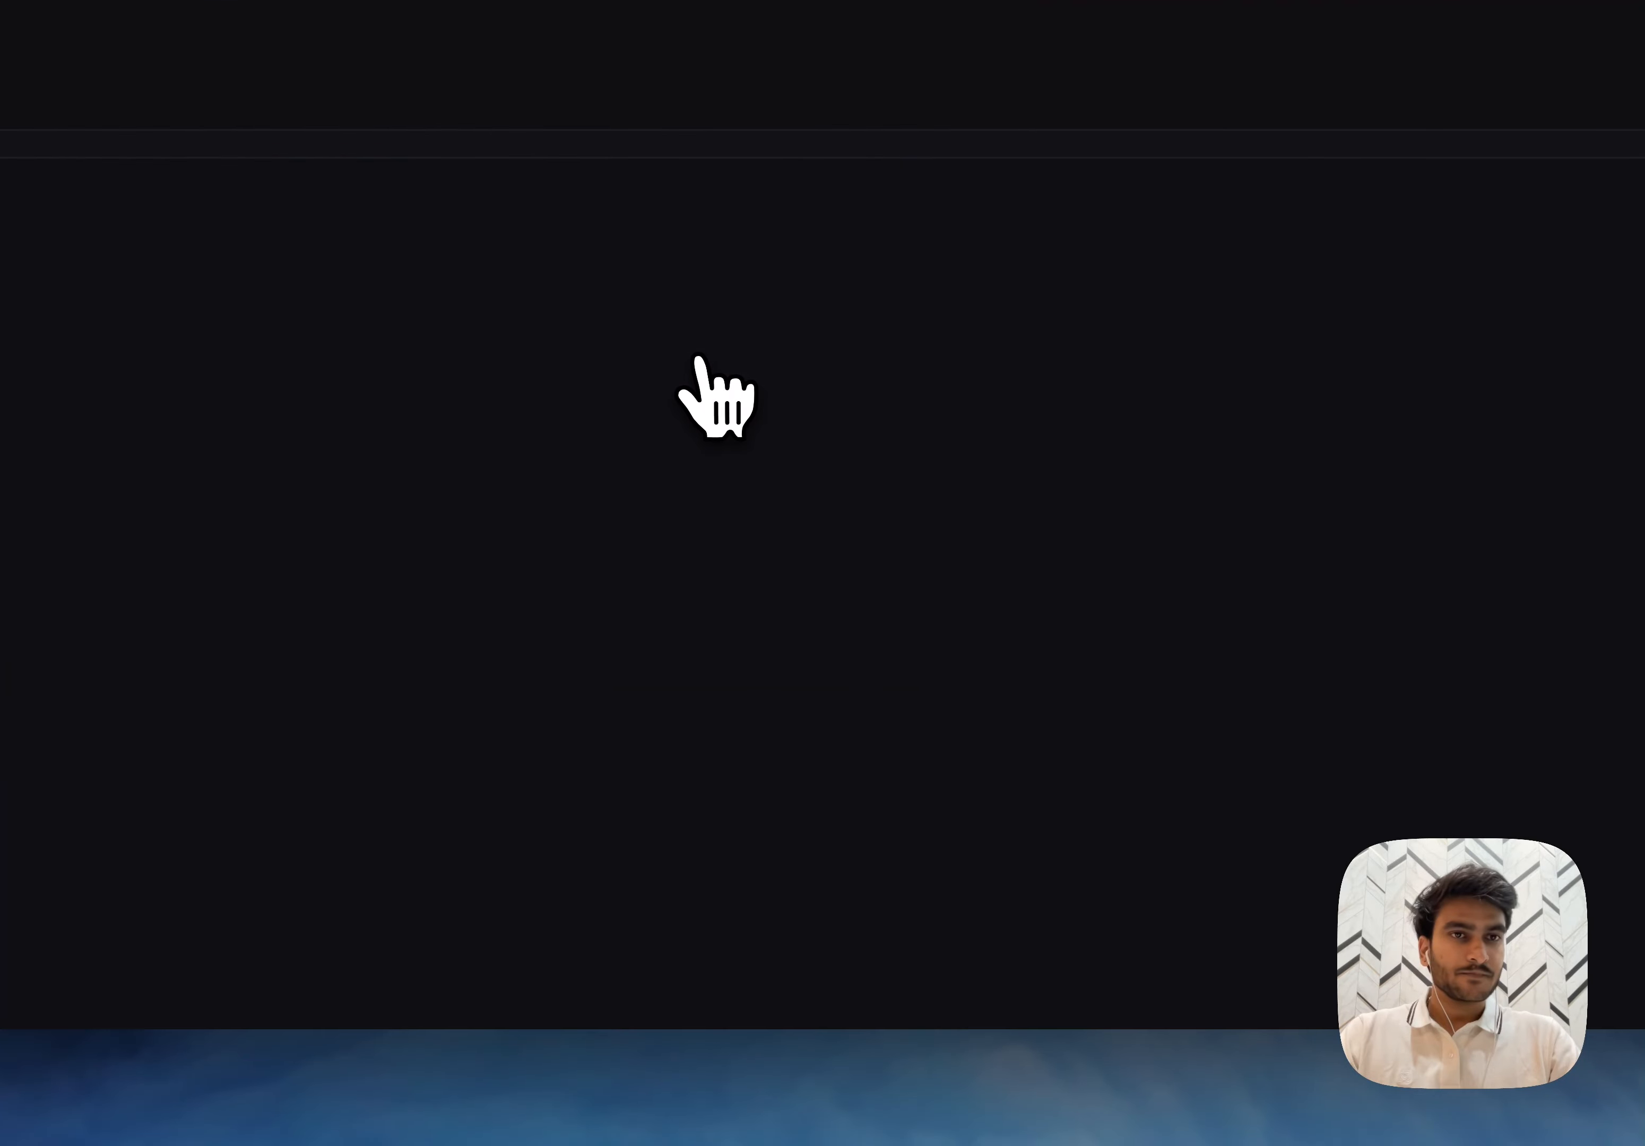
- Open the test case in the editor, look at its scenarios table, and return to the live view
left_click(1220, 296)
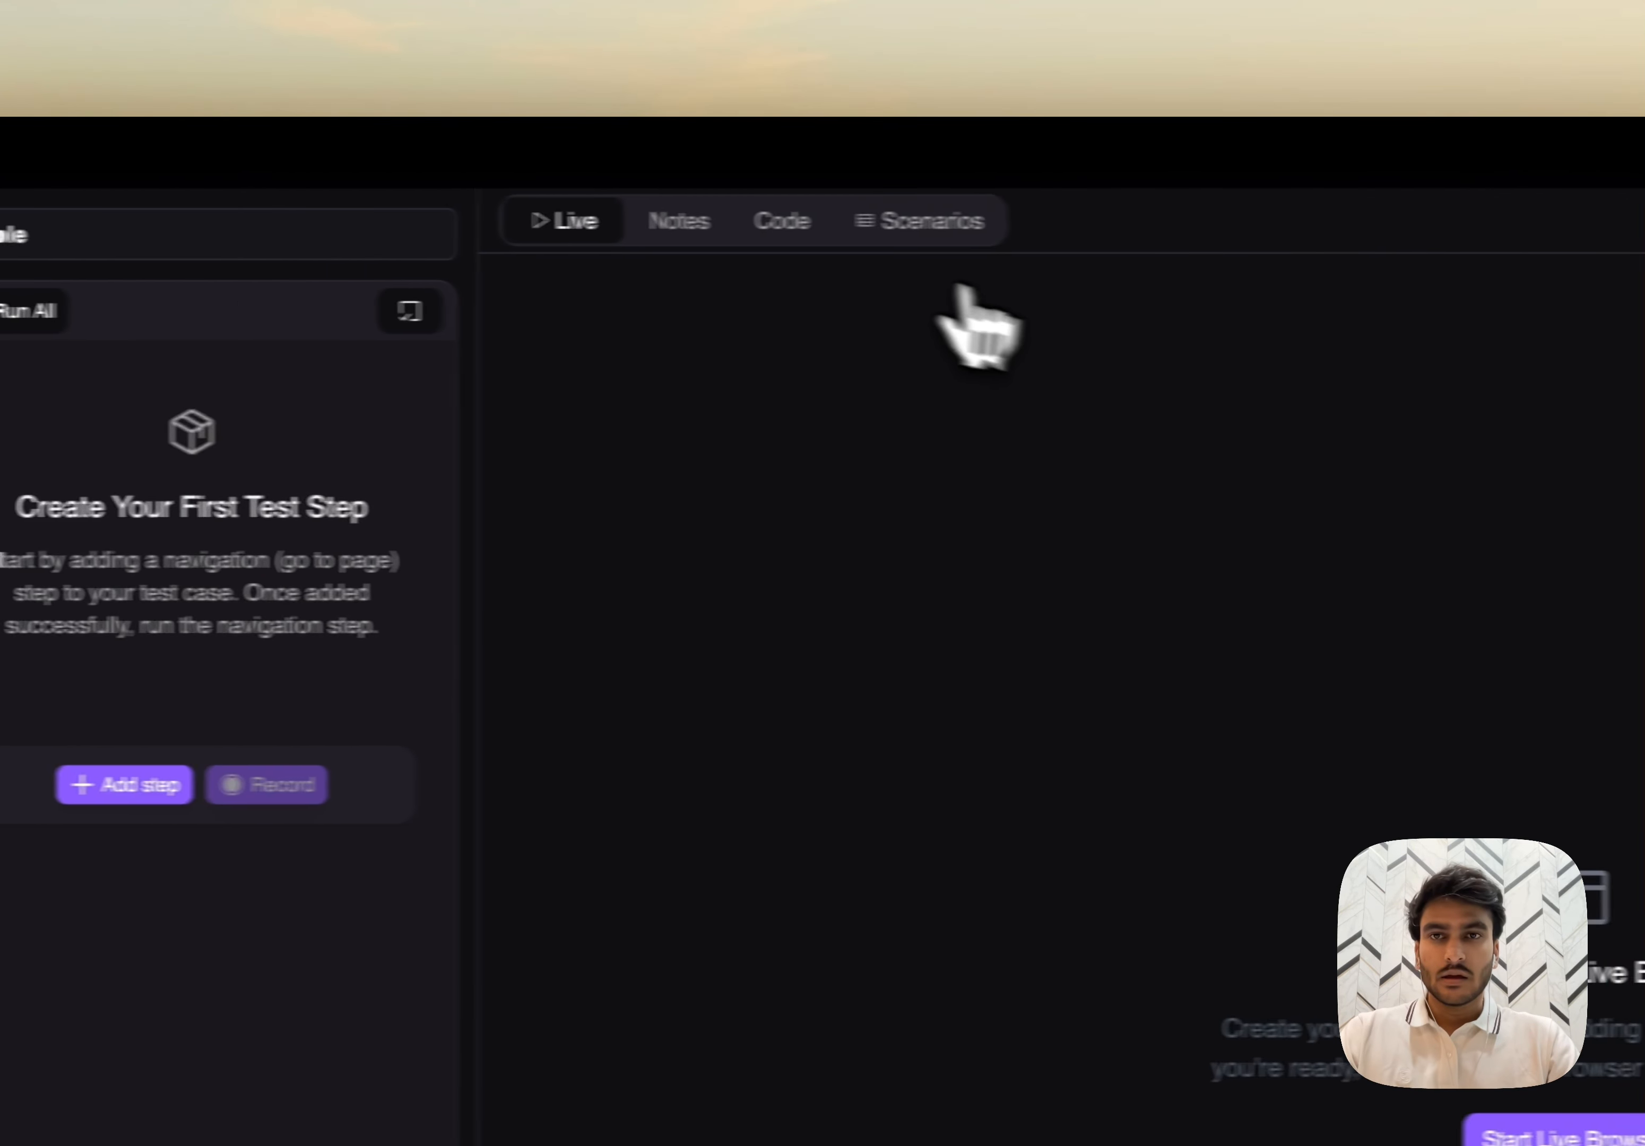
left_click(828, 230)
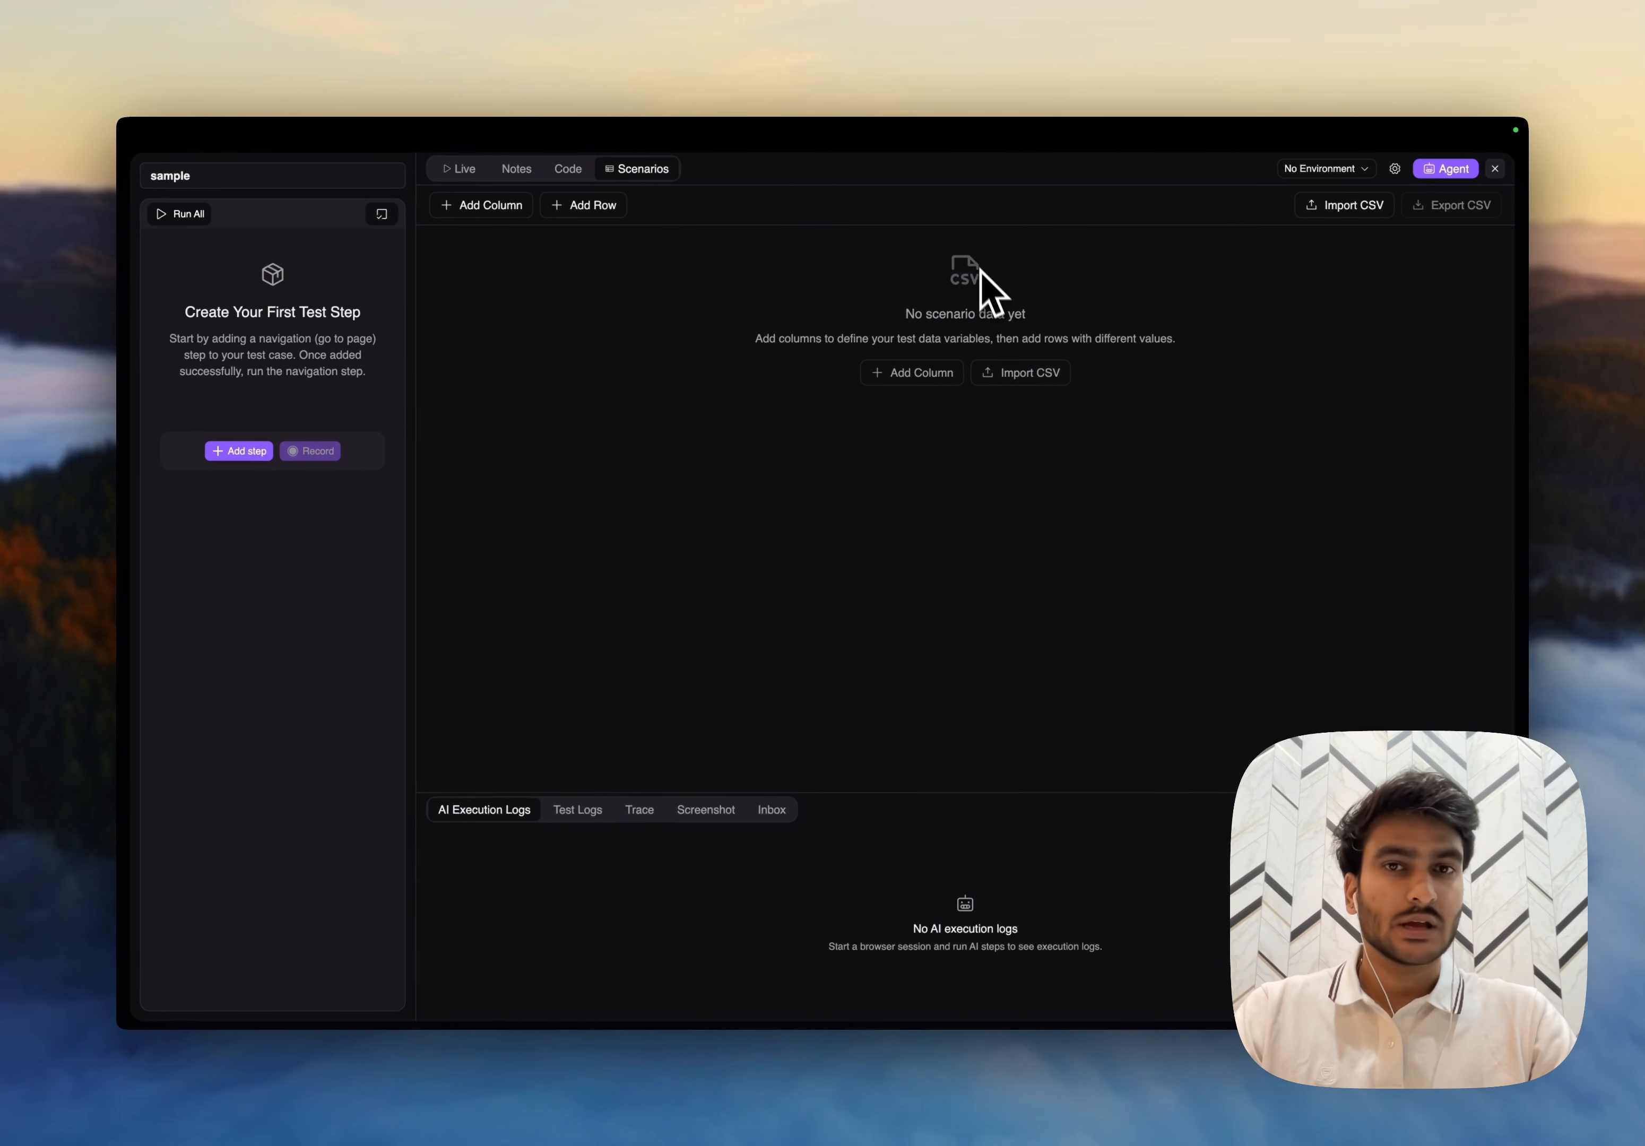
left_click(460, 169)
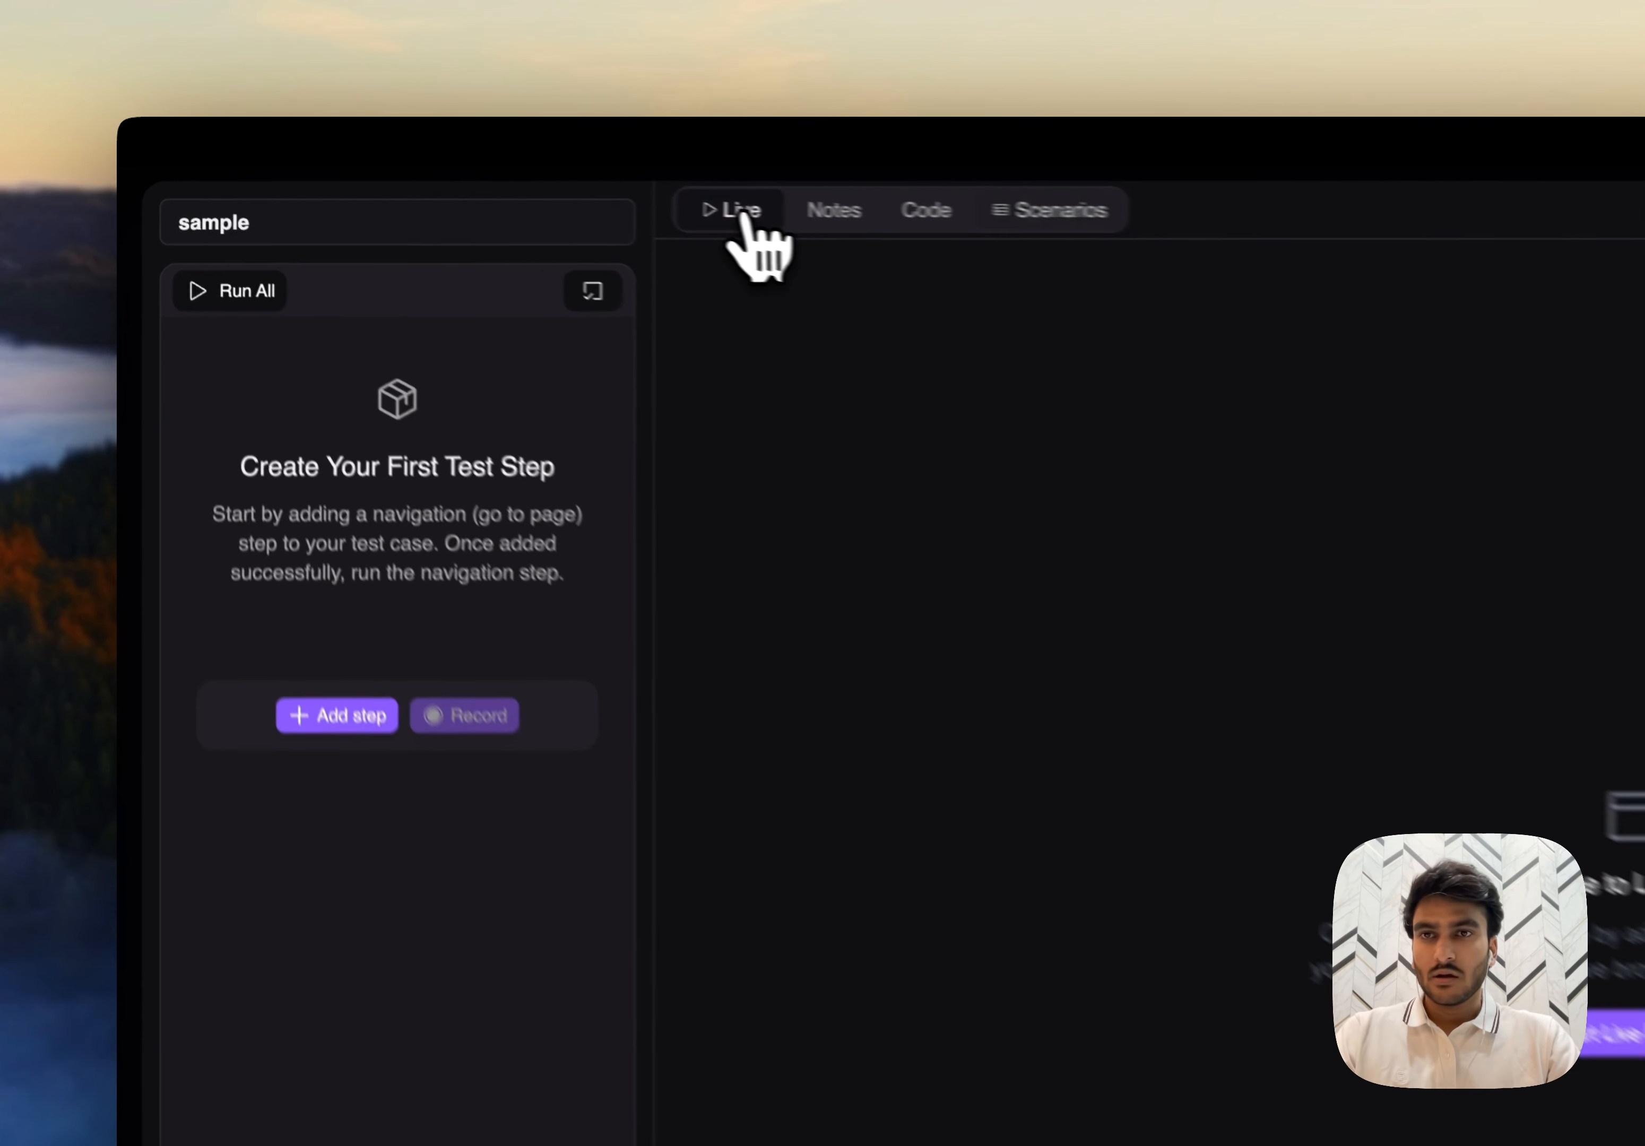
- Add a Go to page step to the test and set the environment to dev
left_click(239, 451)
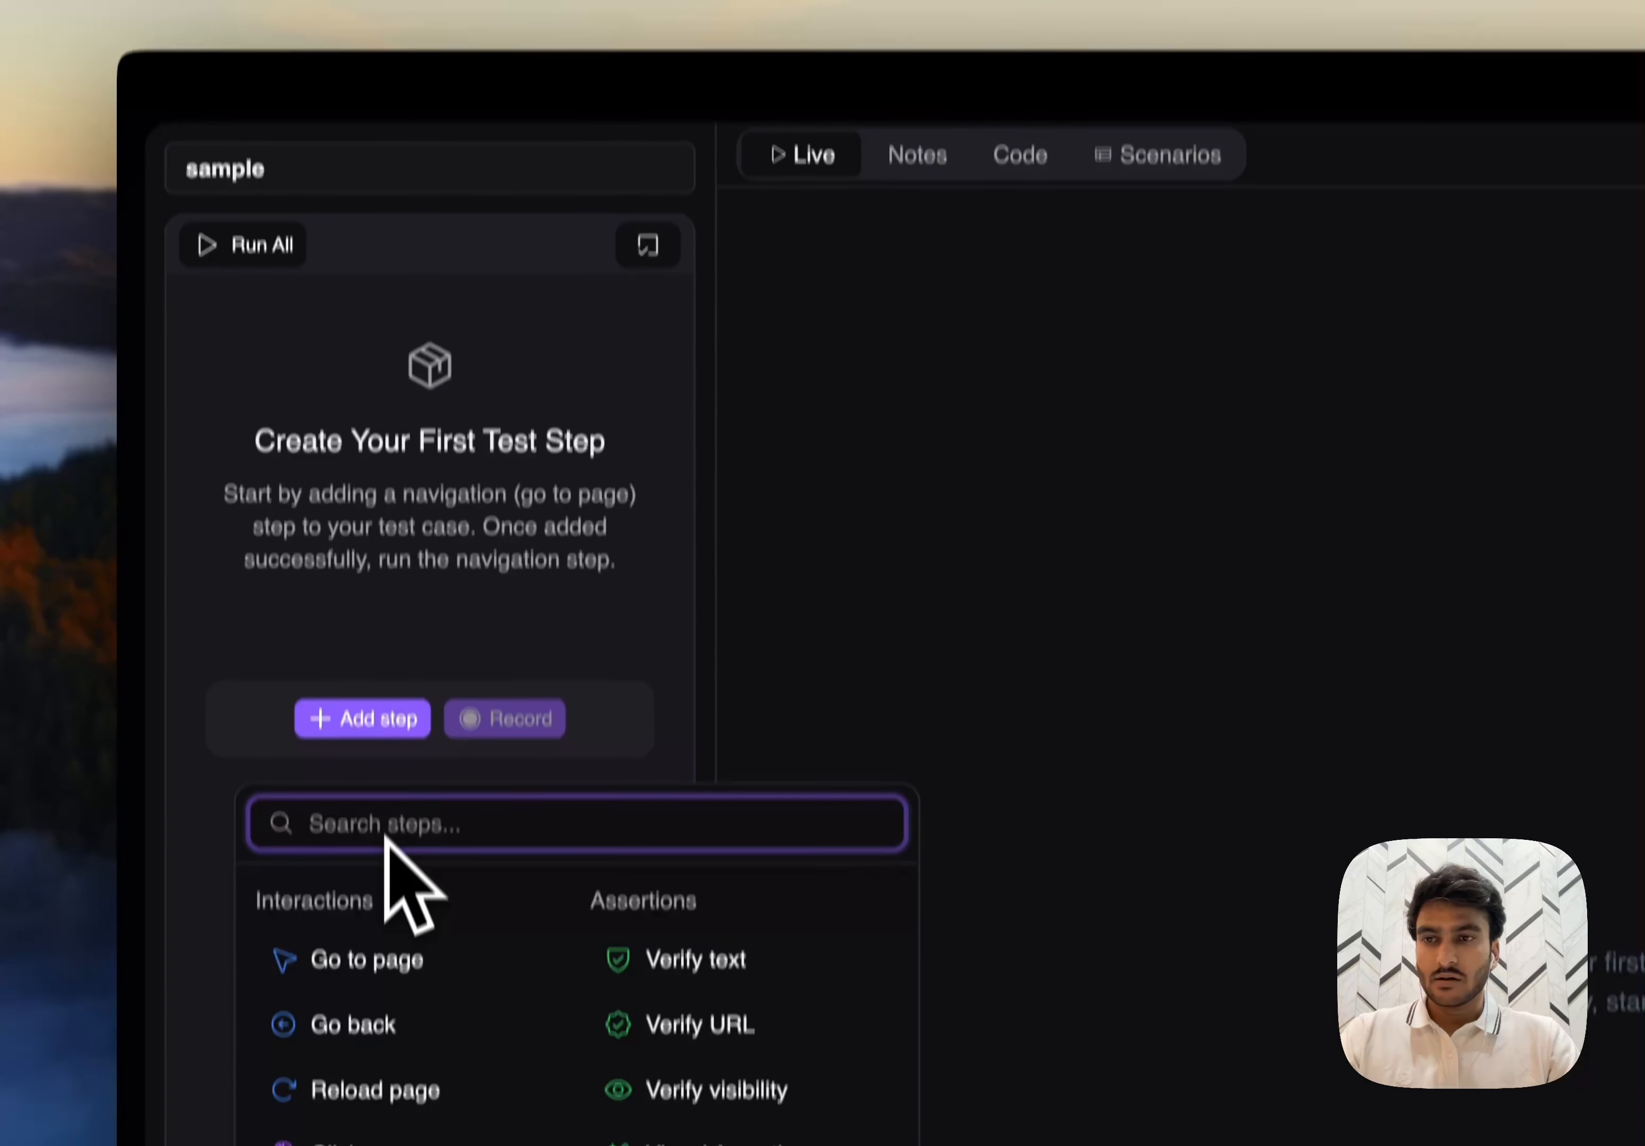
left_click(366, 959)
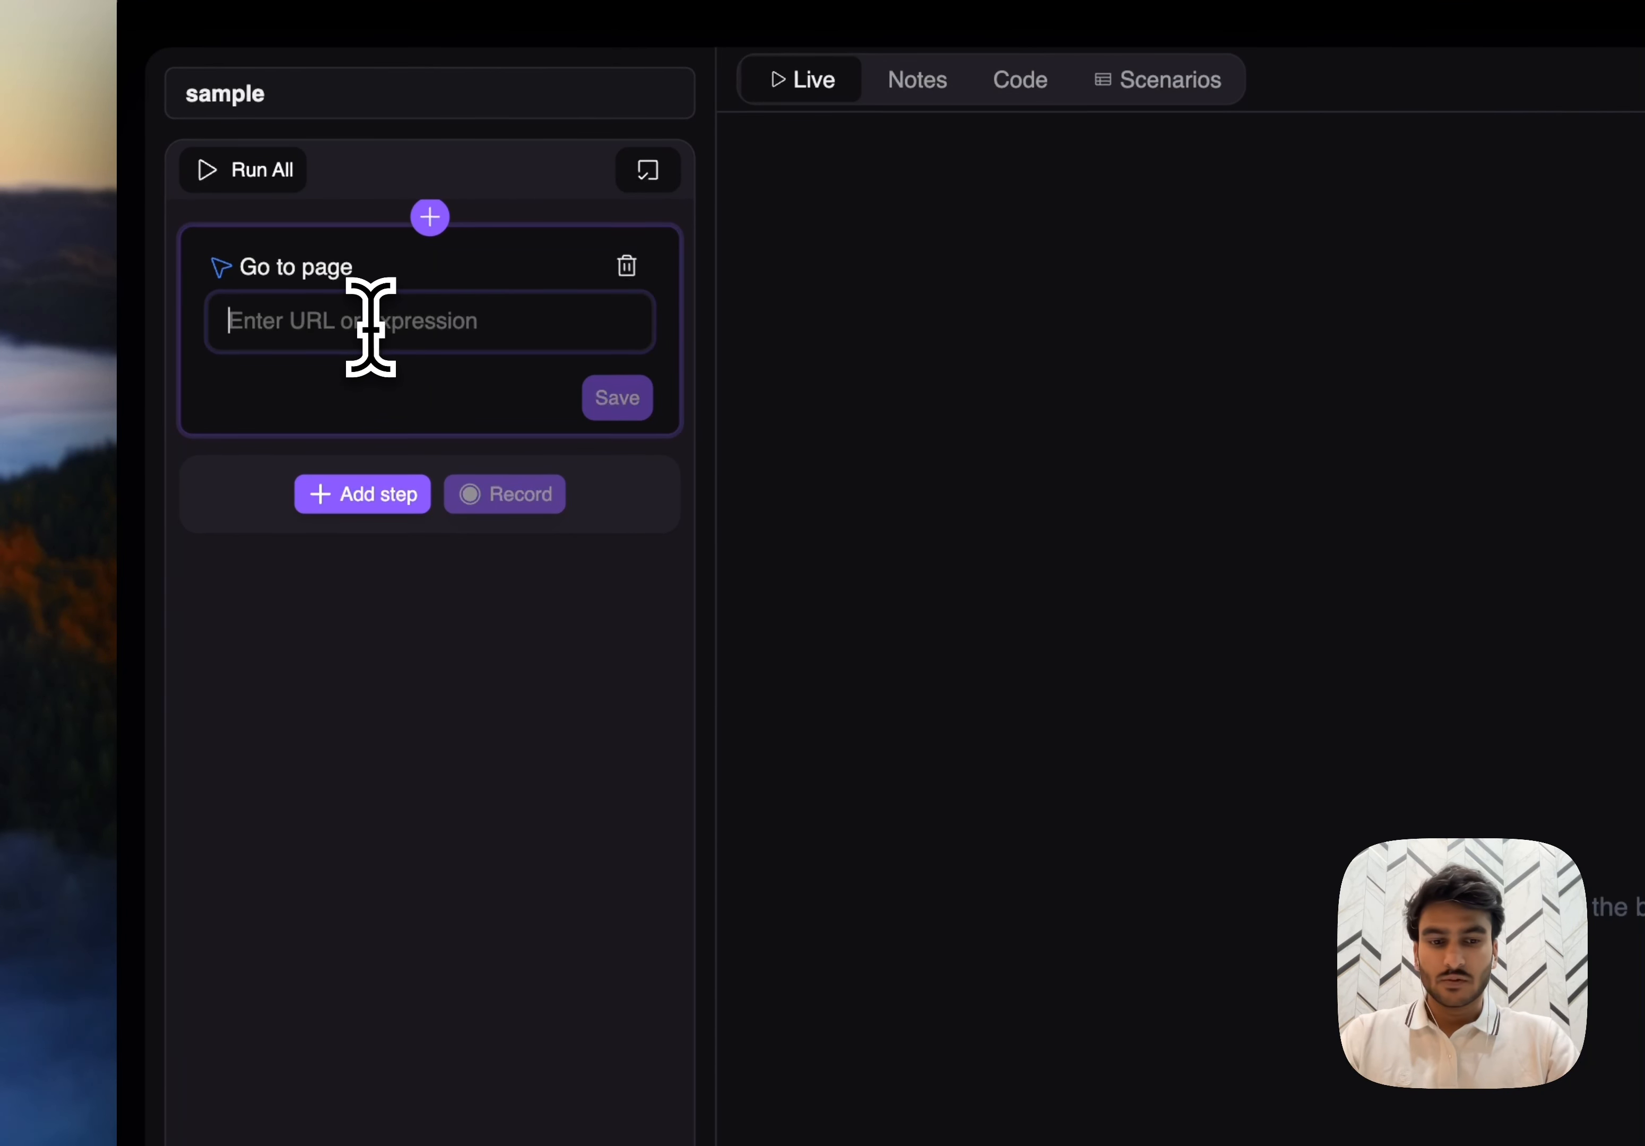
type("{{")
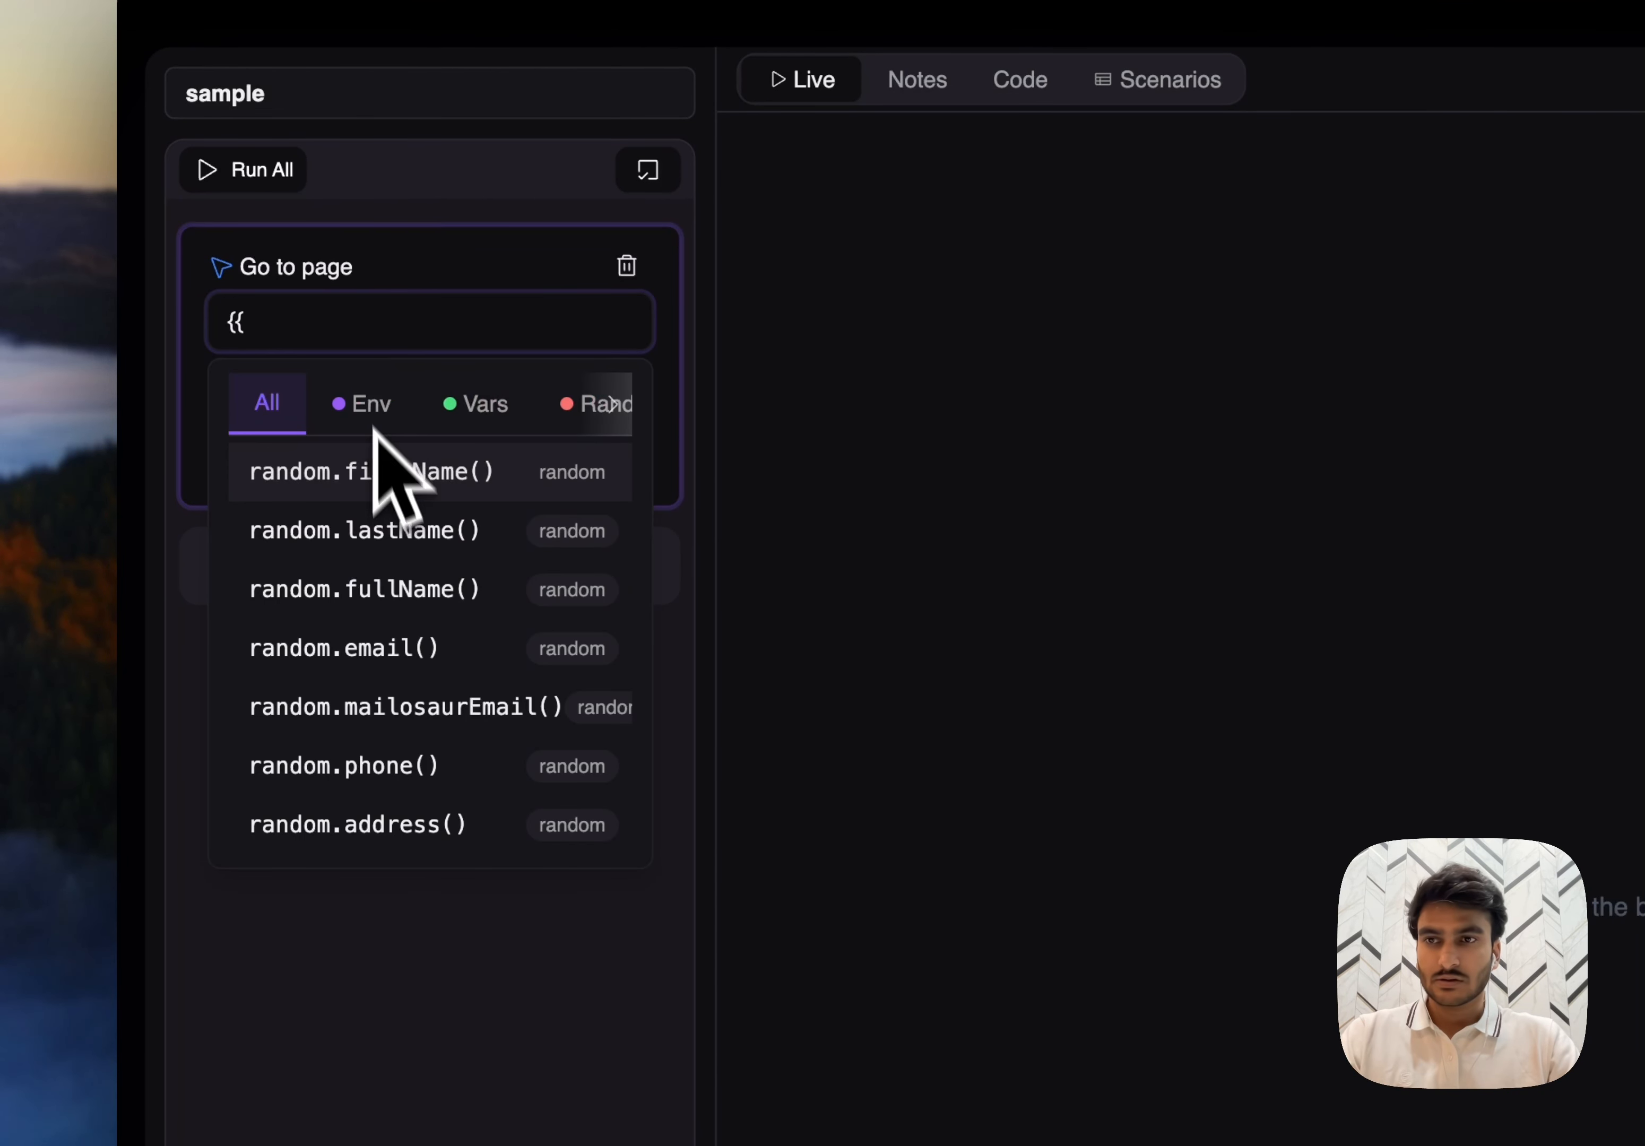
left_click(404, 401)
left_click(275, 406)
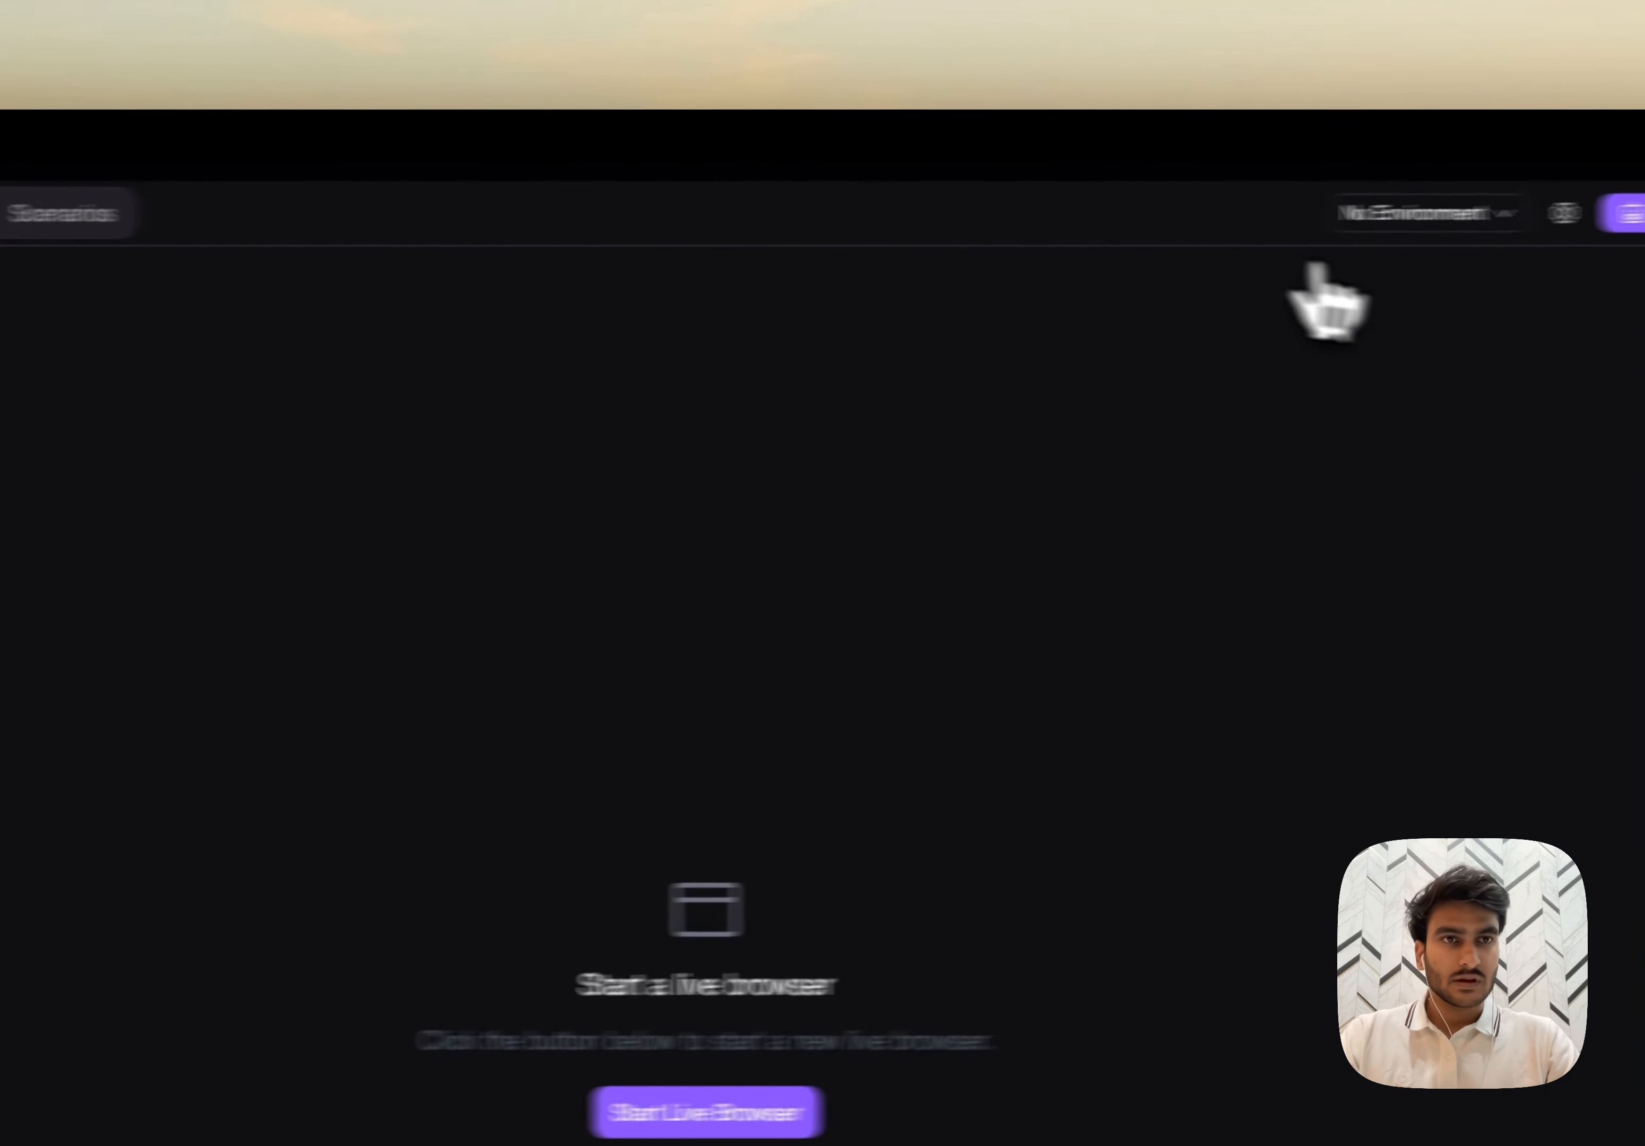
left_click(1369, 213)
left_click(1350, 338)
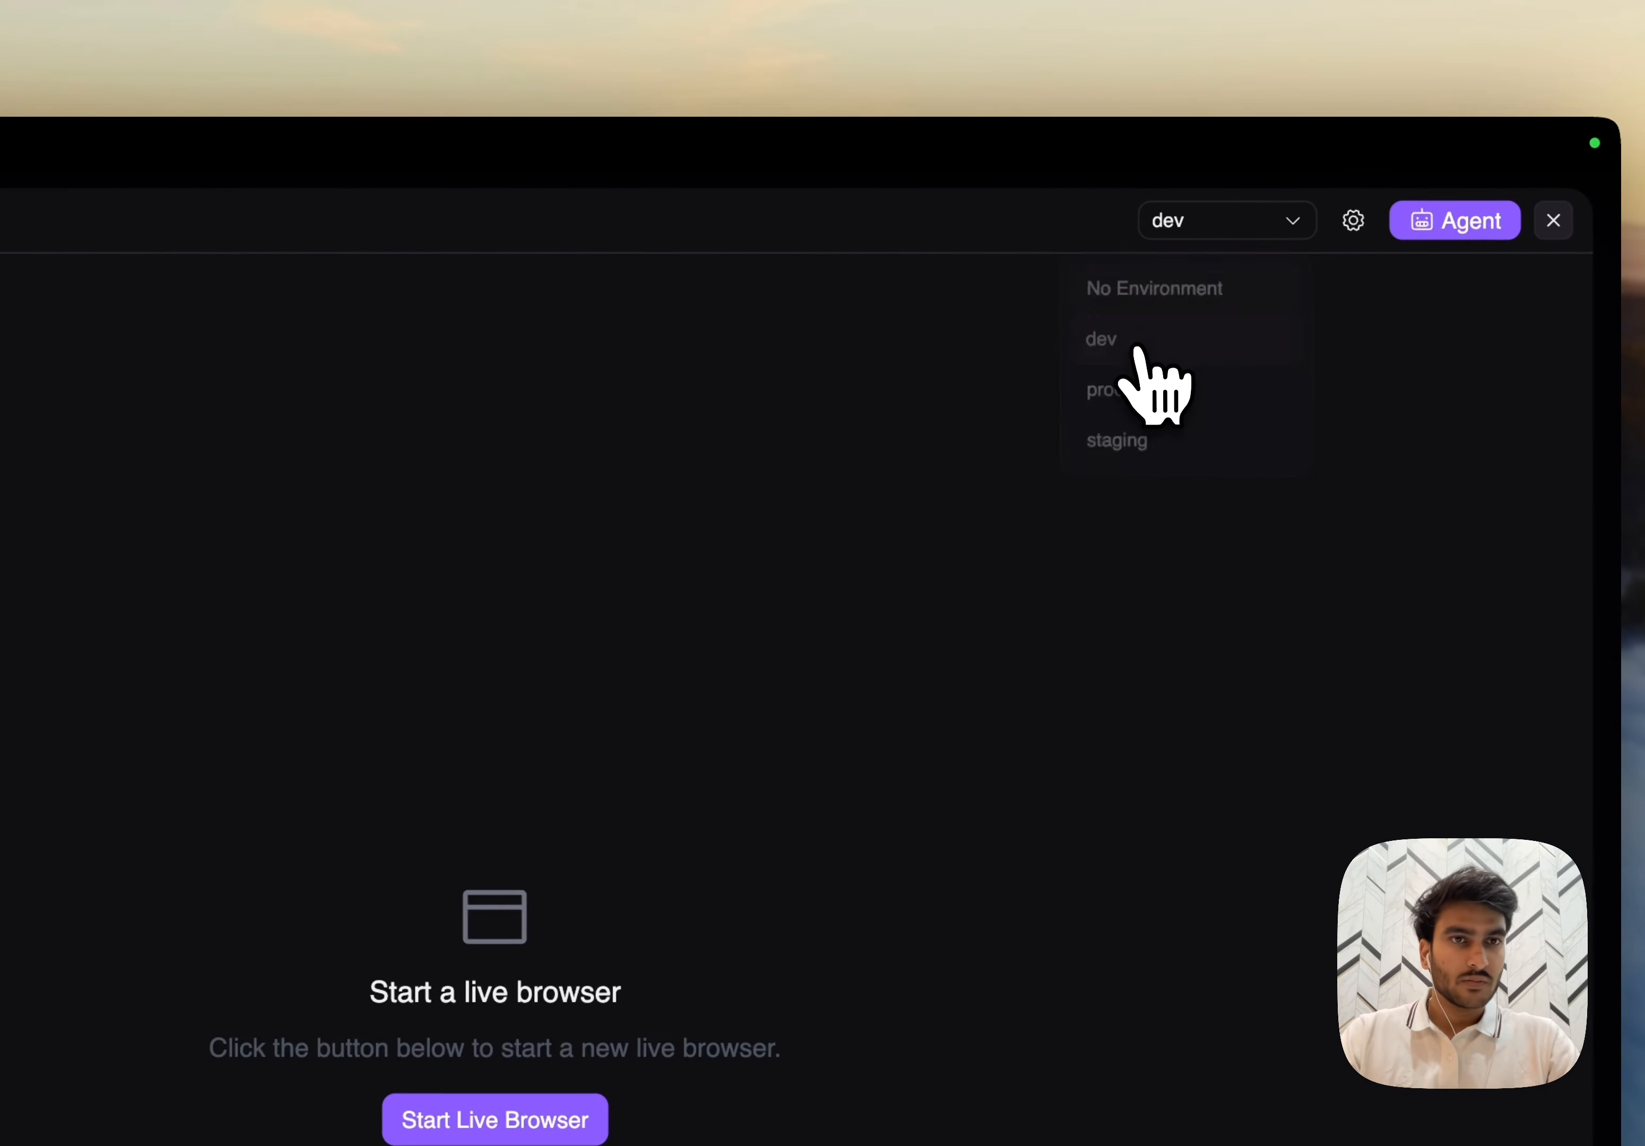
- Save the Go to page step with the URL {{env.TESTING_URL}} and start a live browser
key("BackSpace")
key("BackSpace")
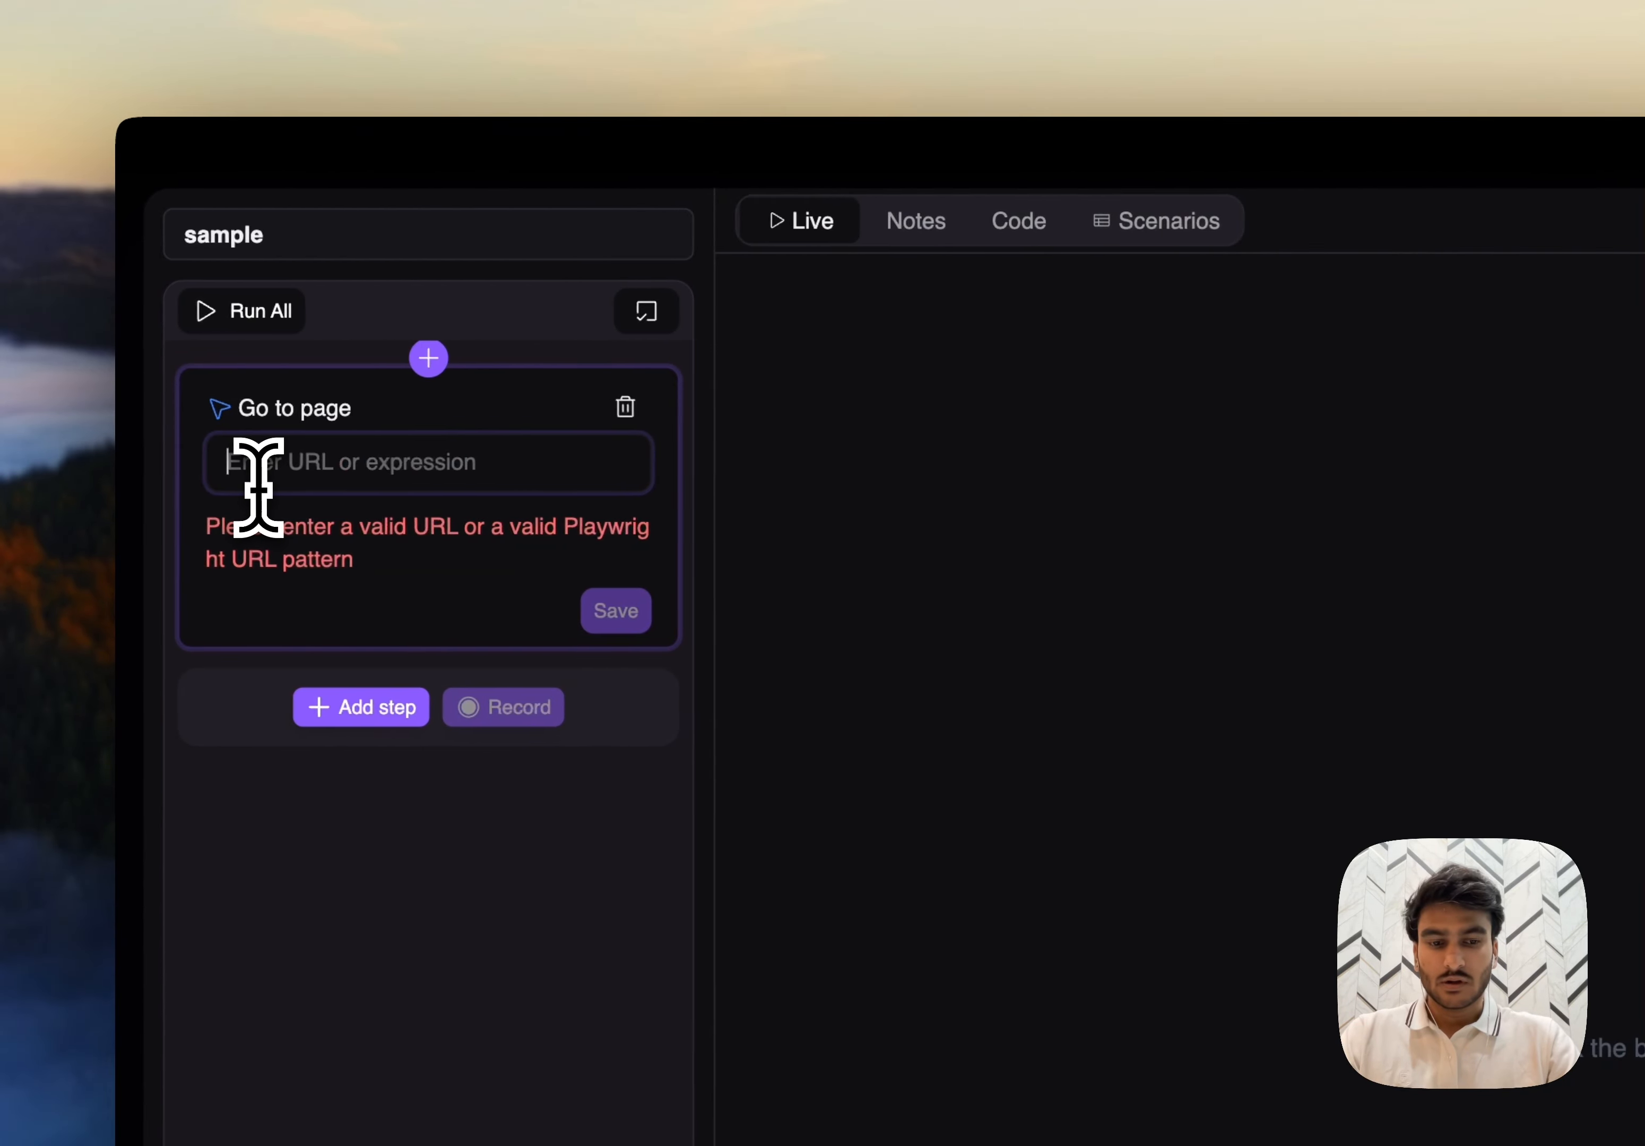
type("{{")
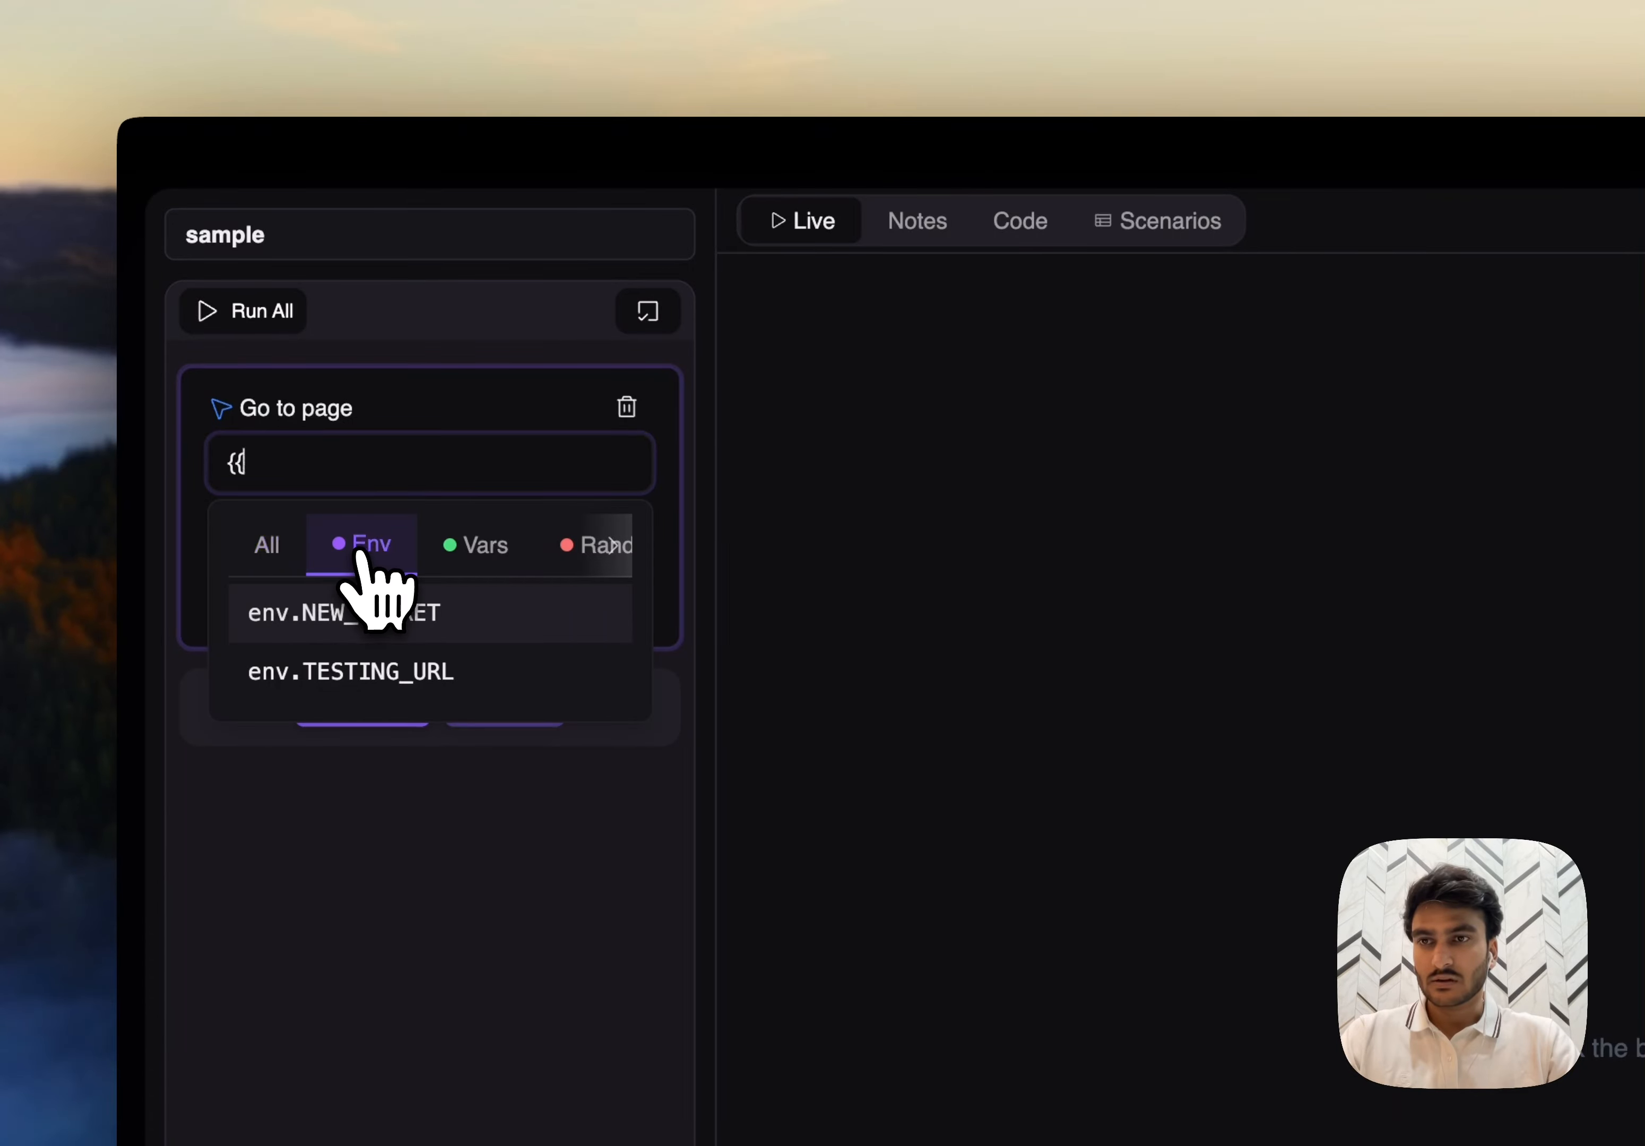
left_click(375, 671)
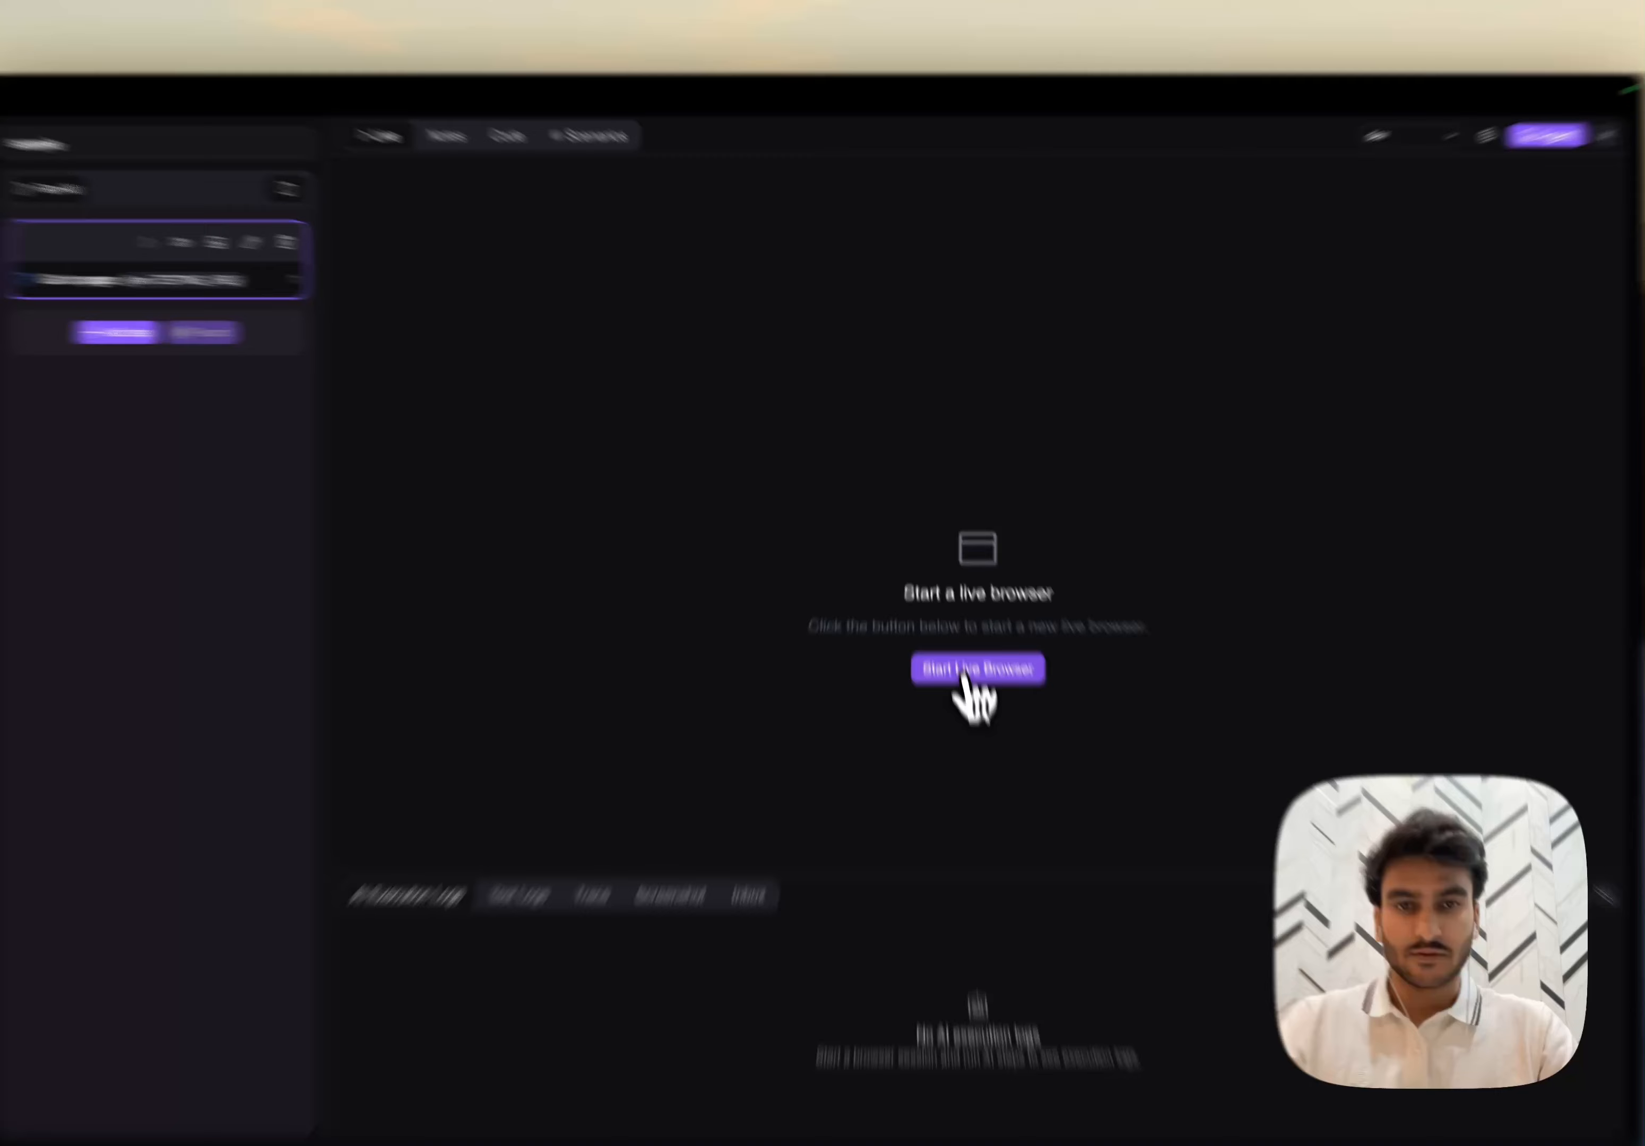
left_click(952, 619)
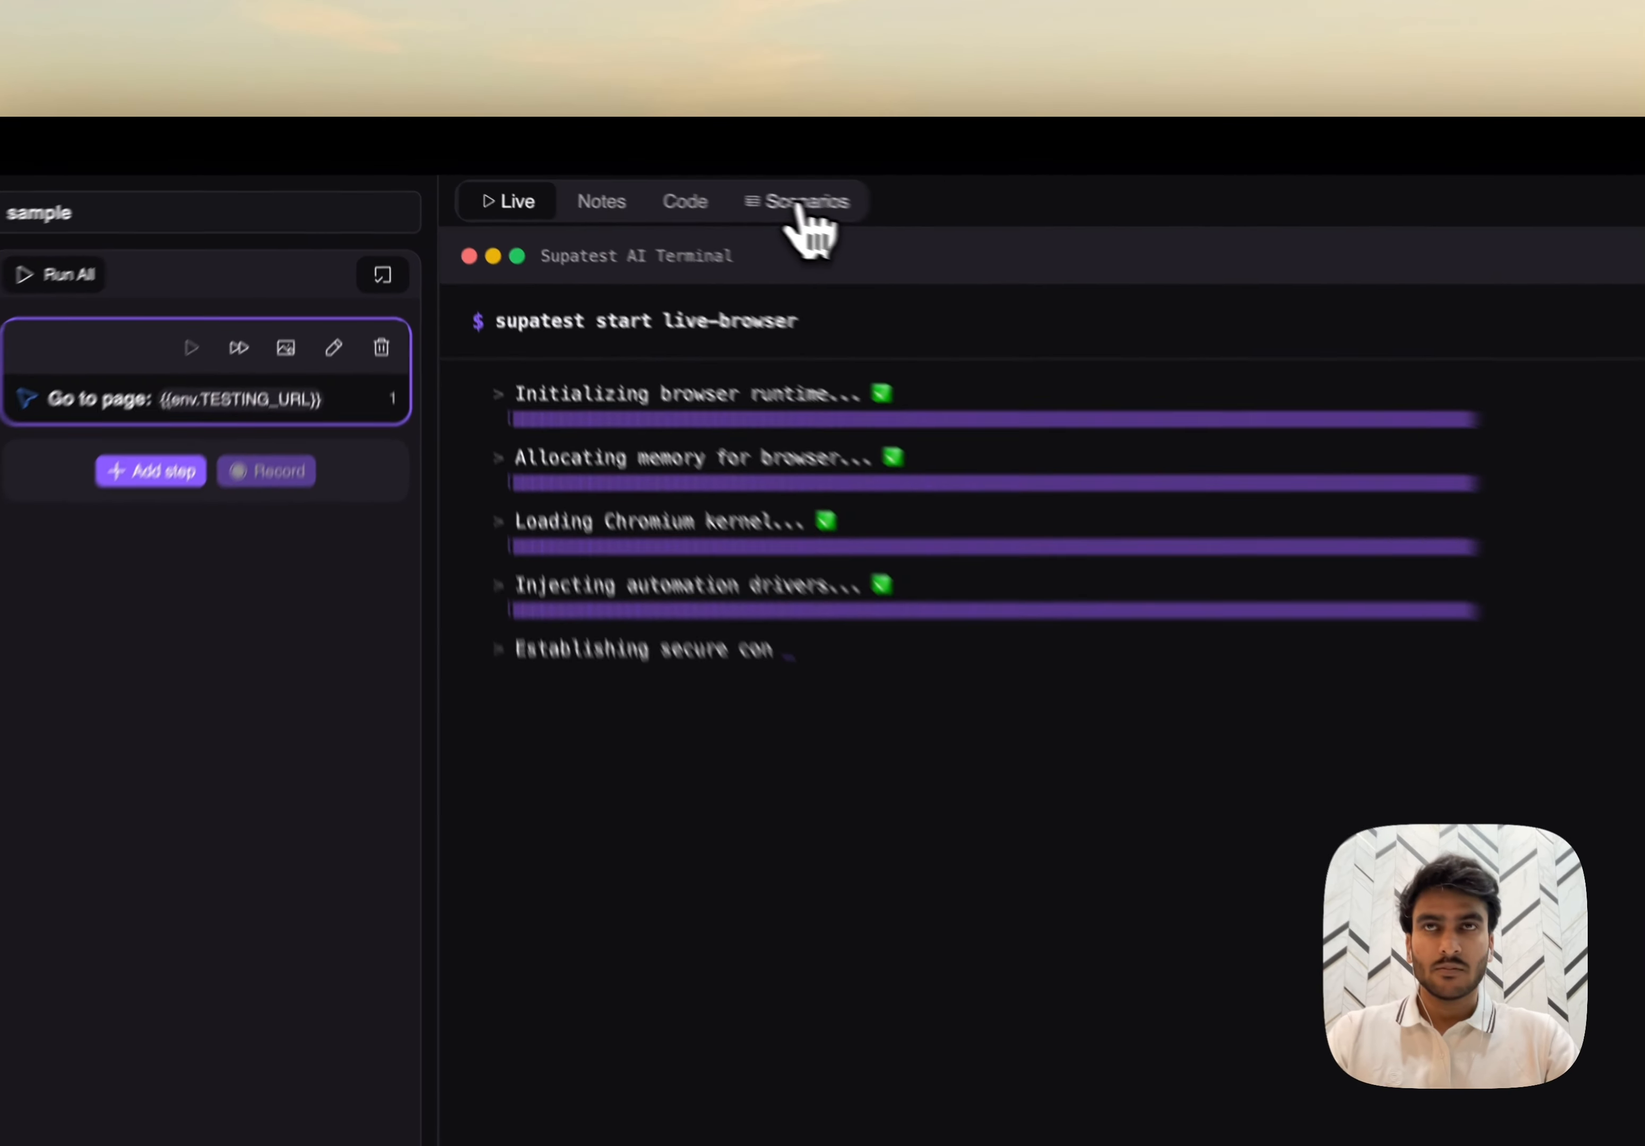
- Add a column named "username" to the scenarios table
left_click(801, 203)
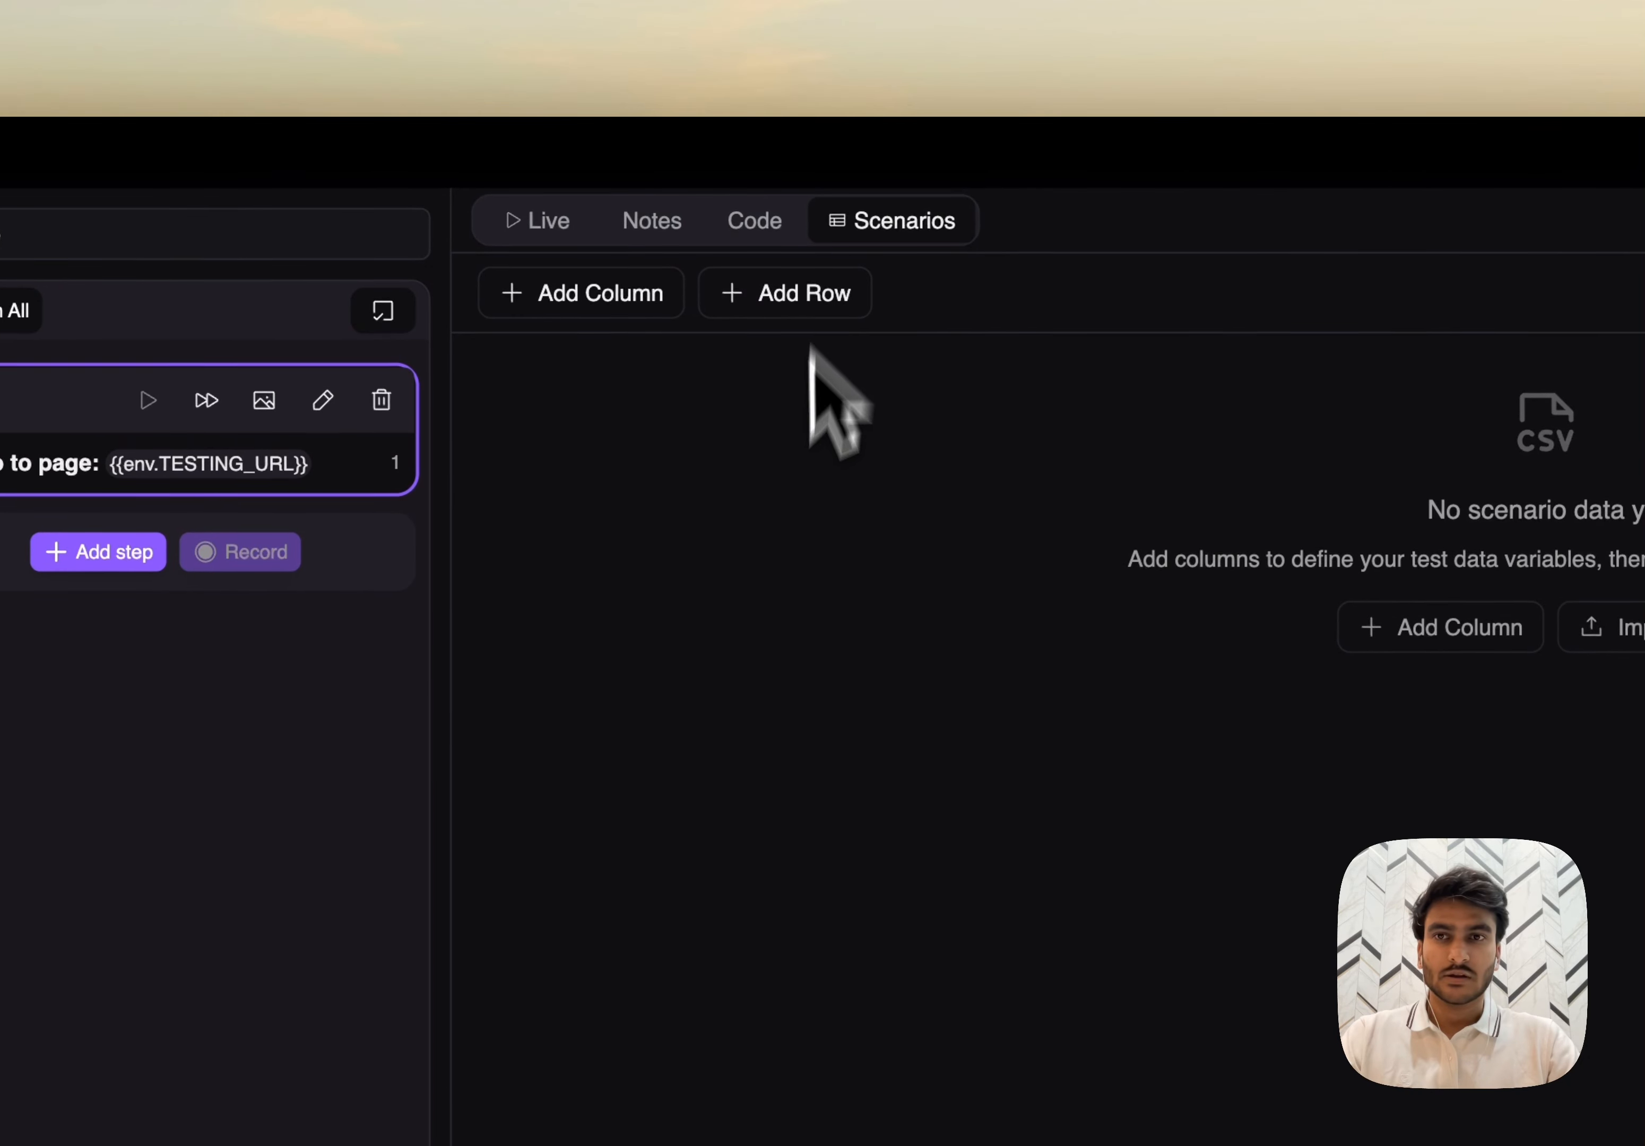
left_click(605, 308)
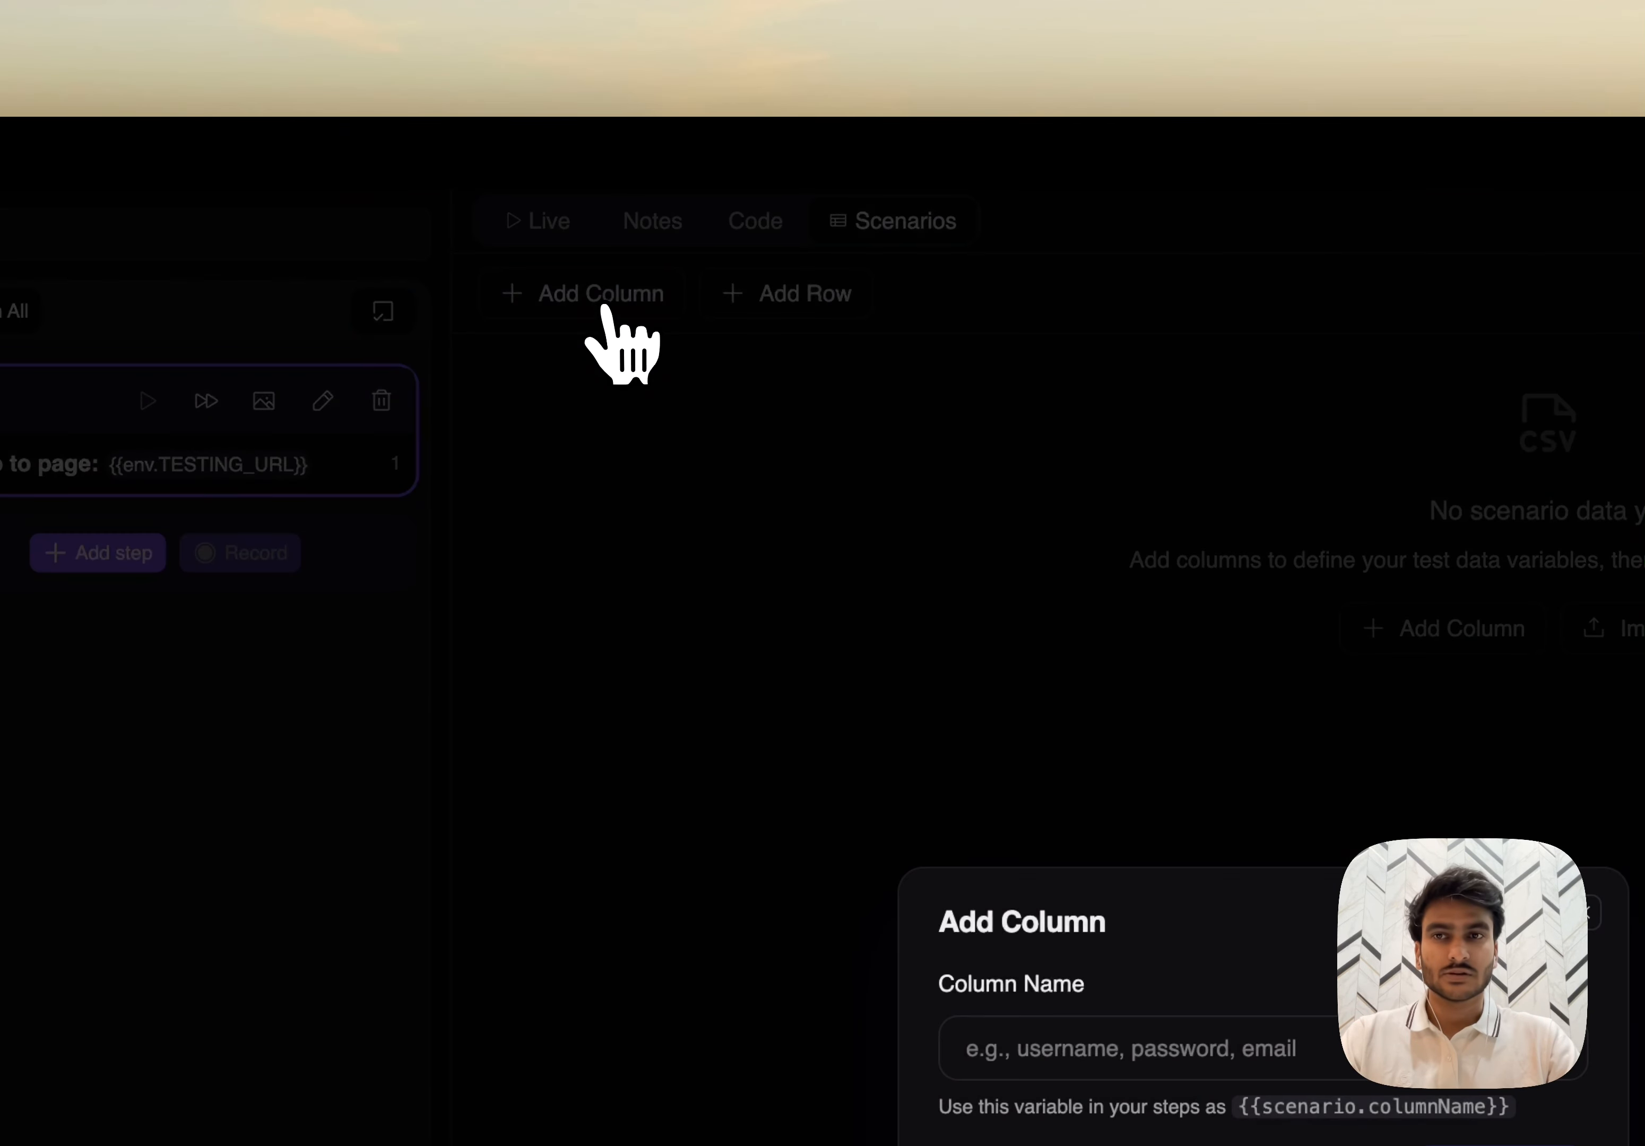
type("username")
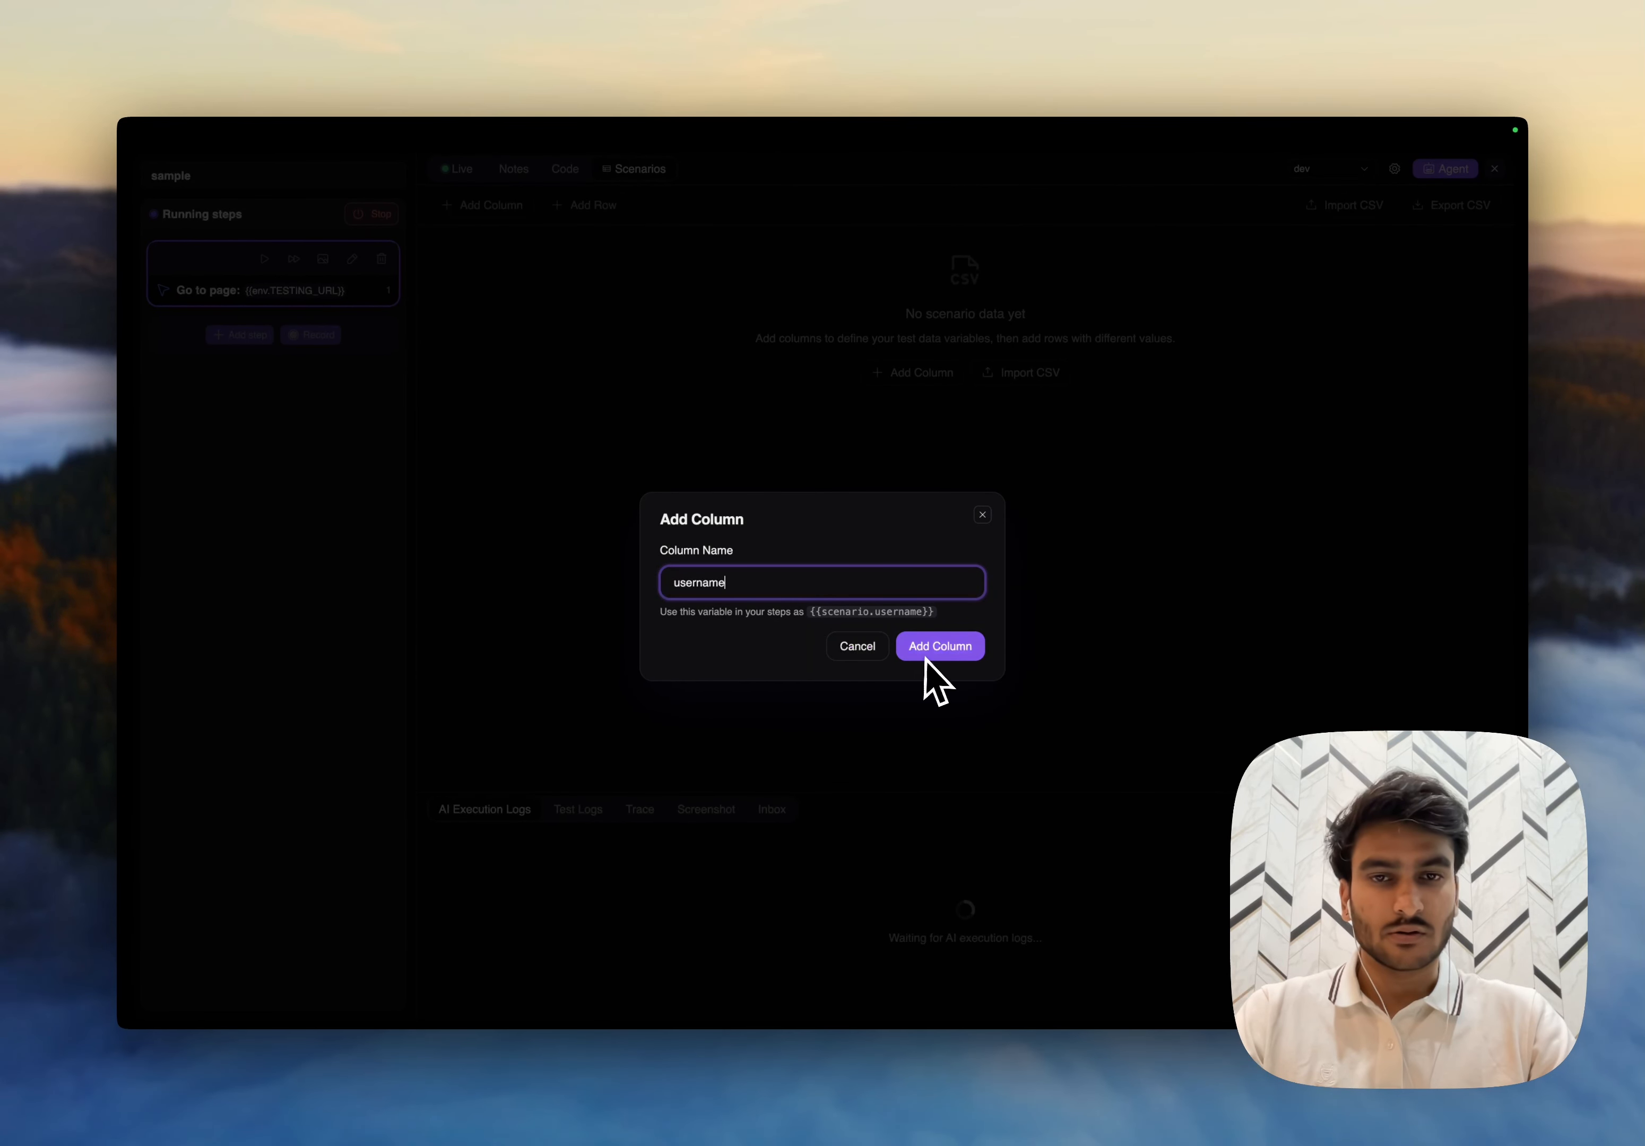
left_click_drag(810, 612, 939, 612)
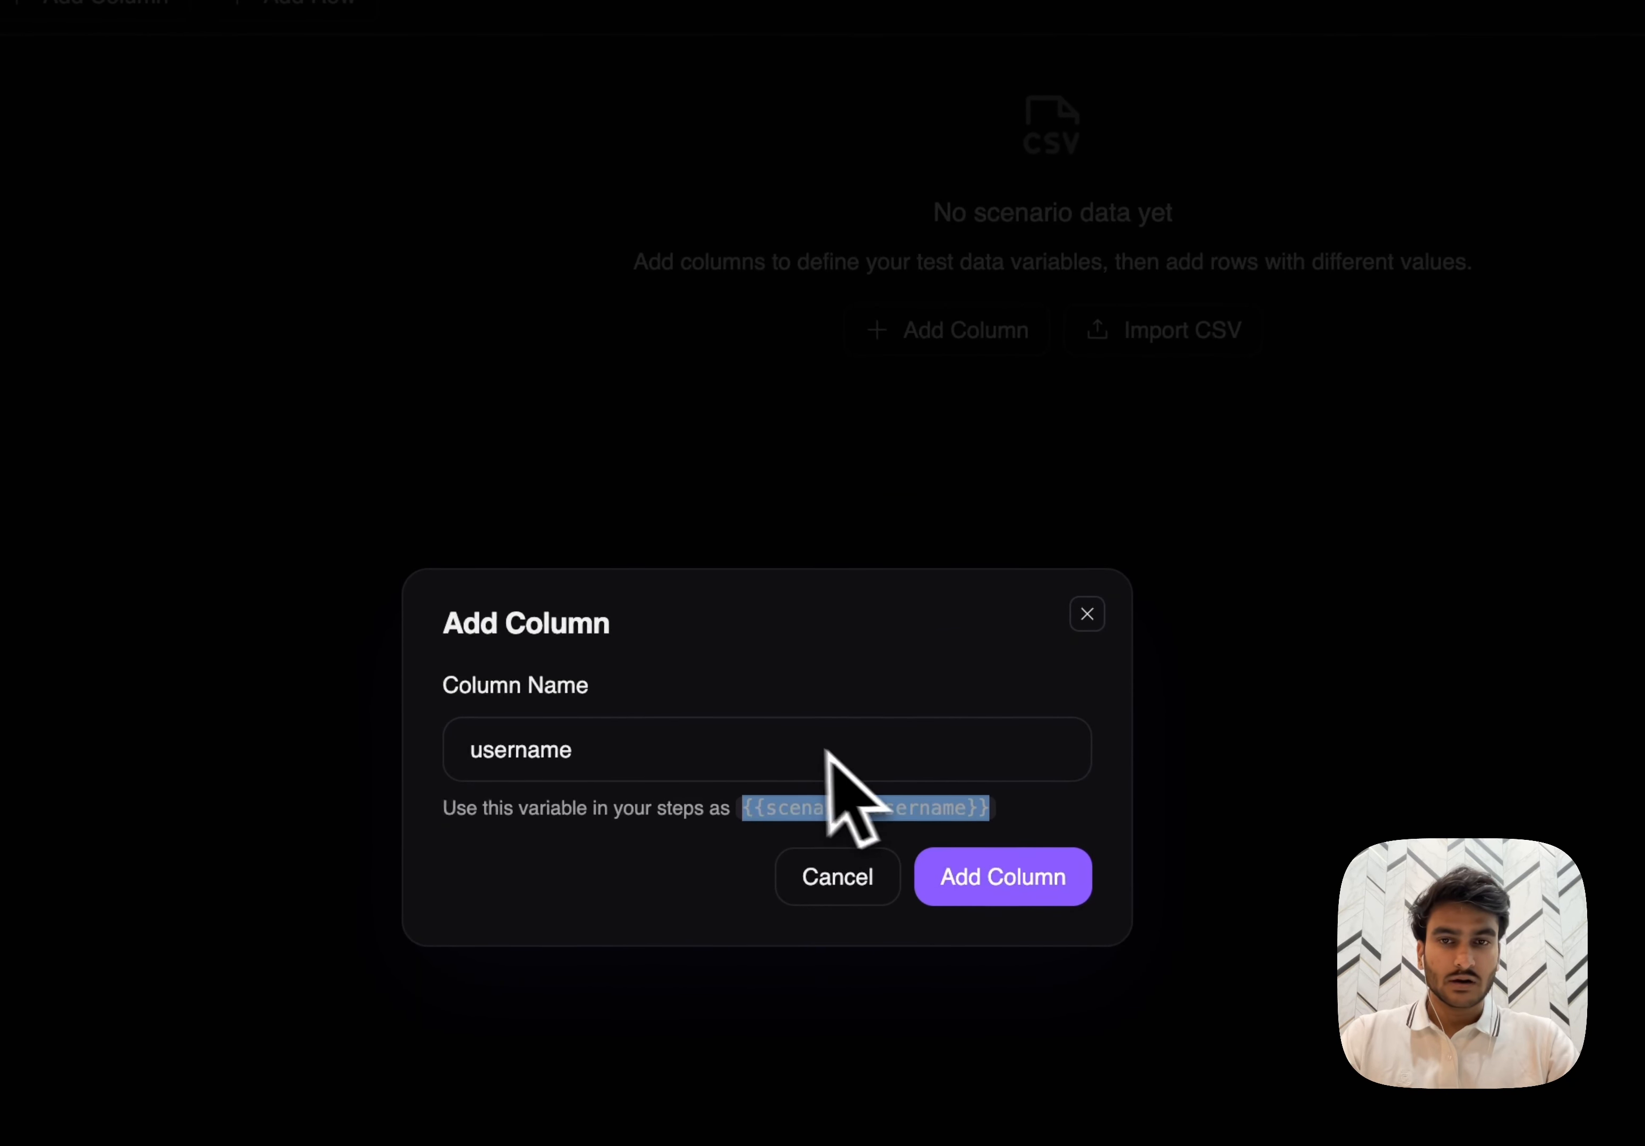
left_click(942, 875)
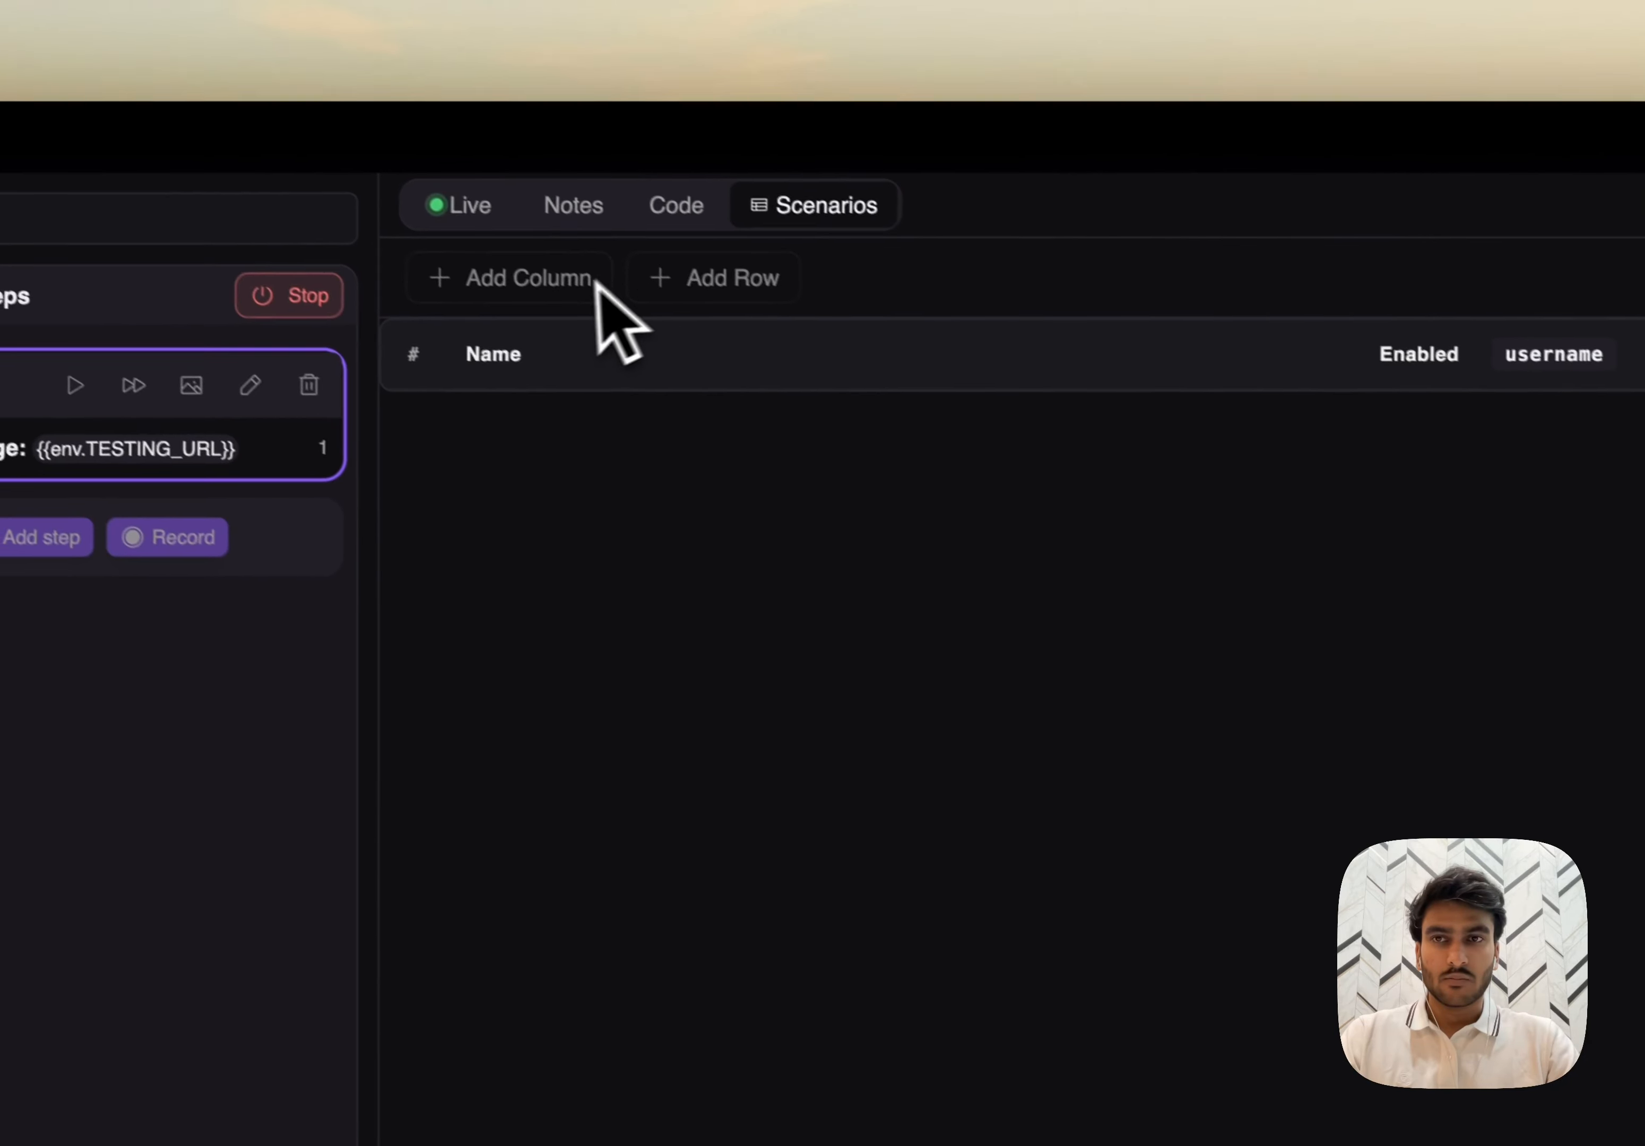
- Add a column named "password" to the scenarios table
left_click(495, 224)
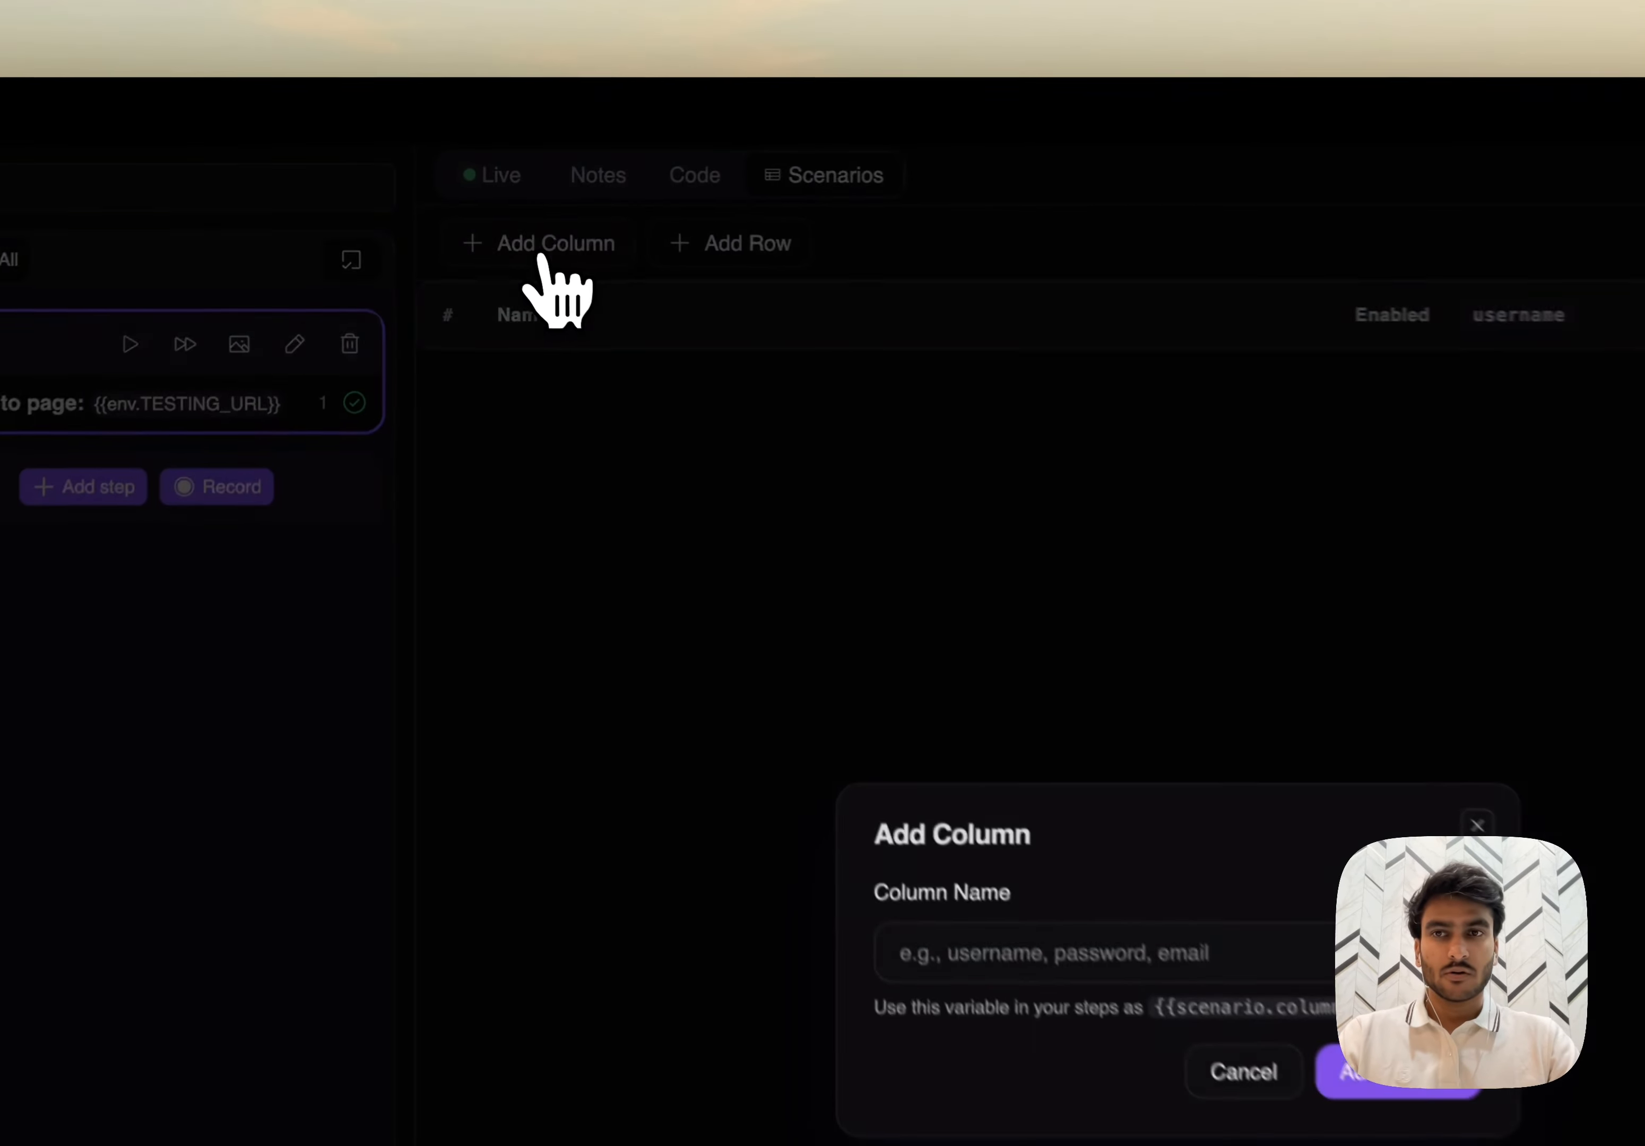
type("password")
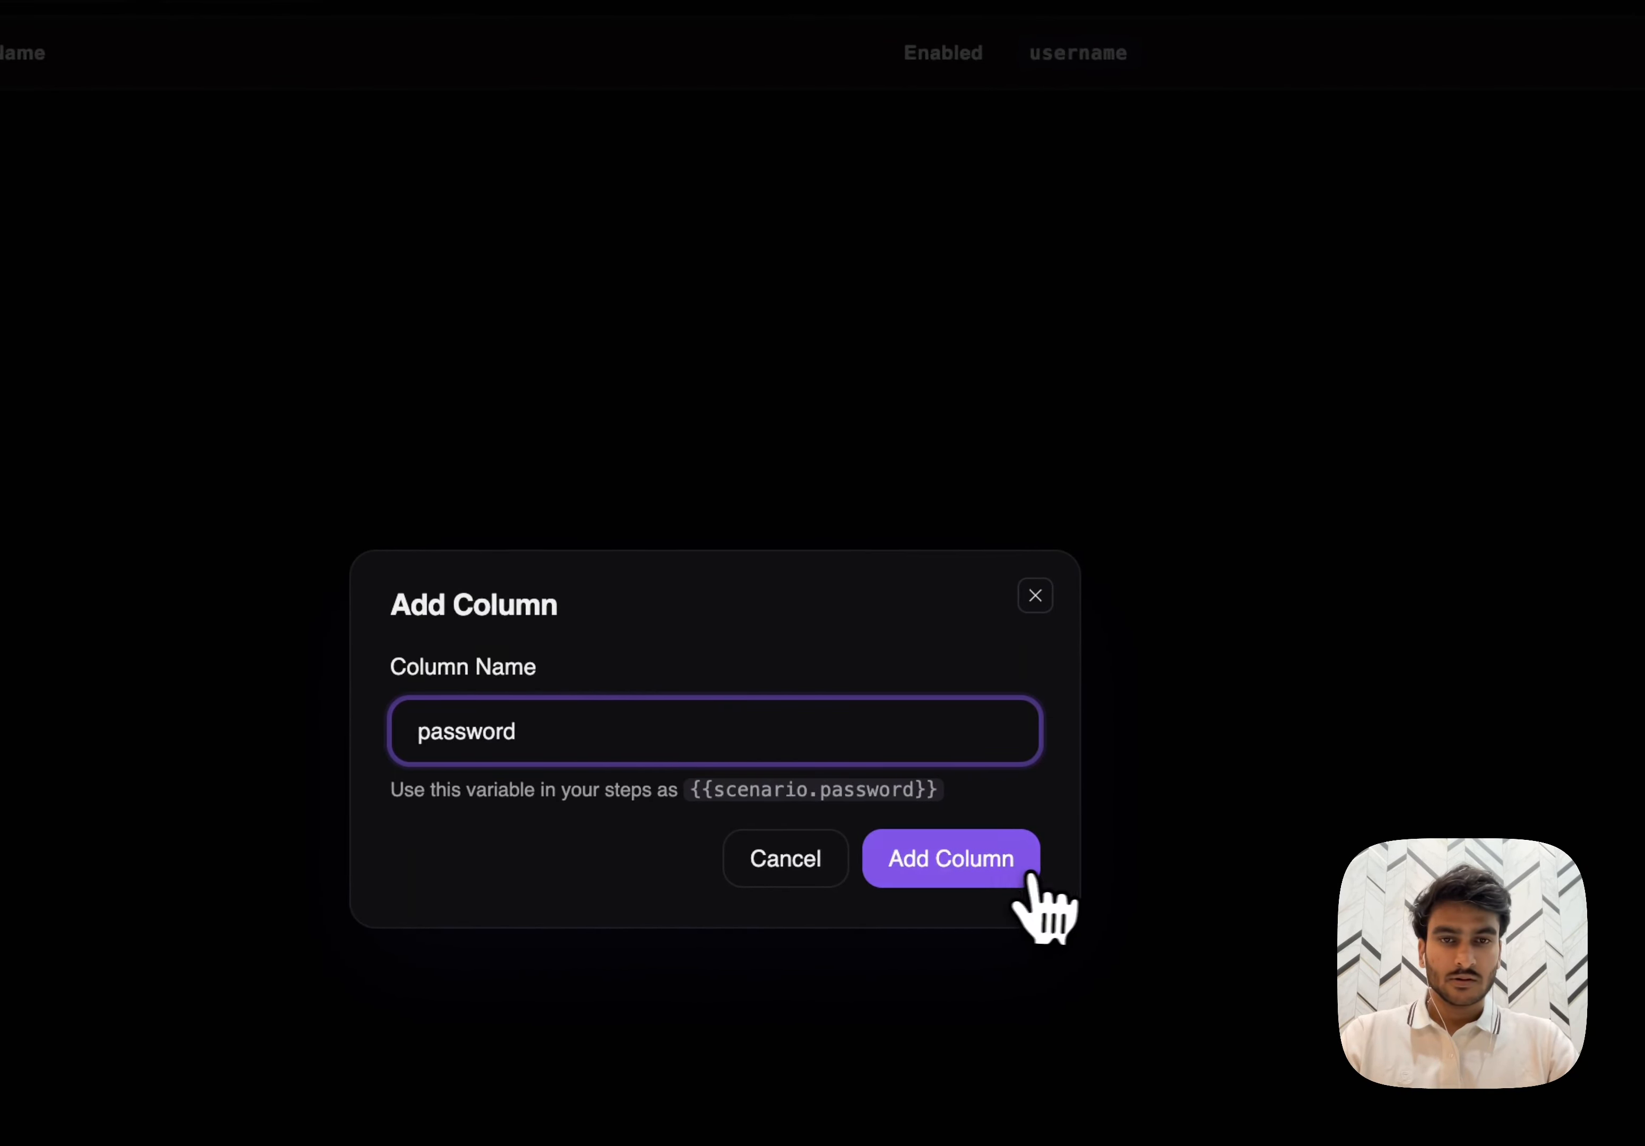
left_click(1029, 876)
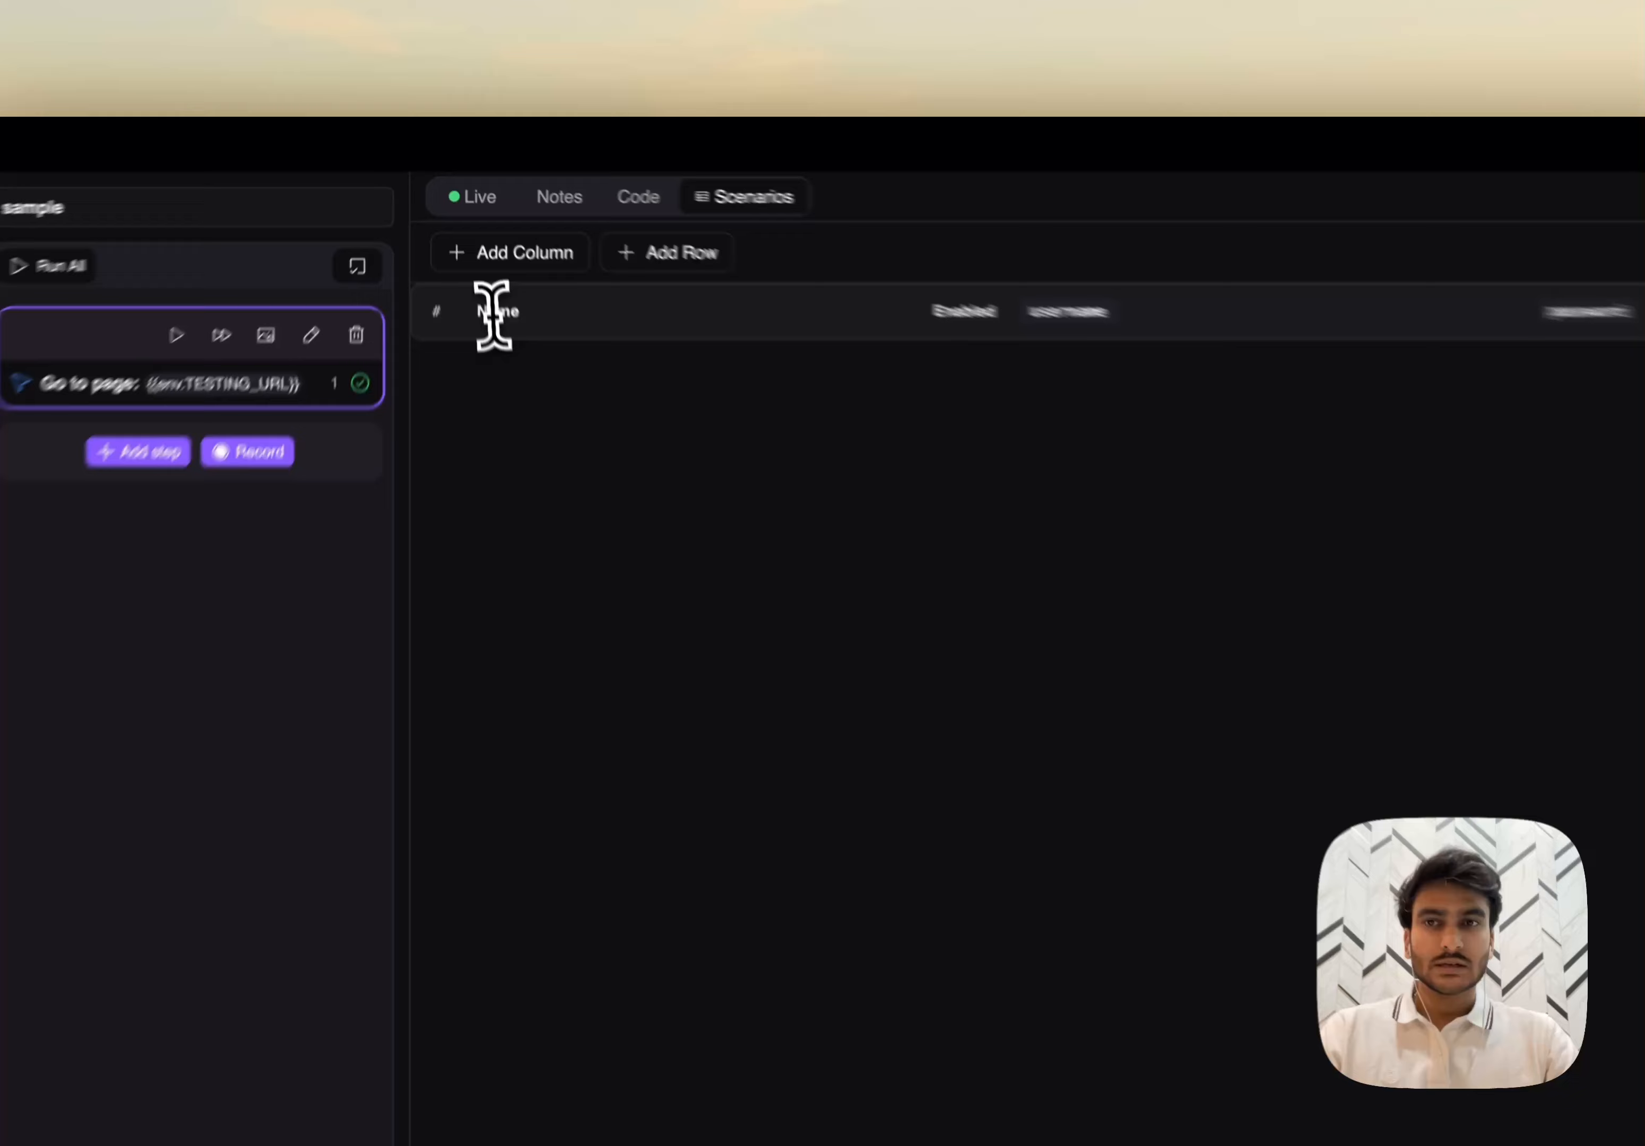
- Add a scenario row named "correct credential" with the username standard_user
double_click(470, 244)
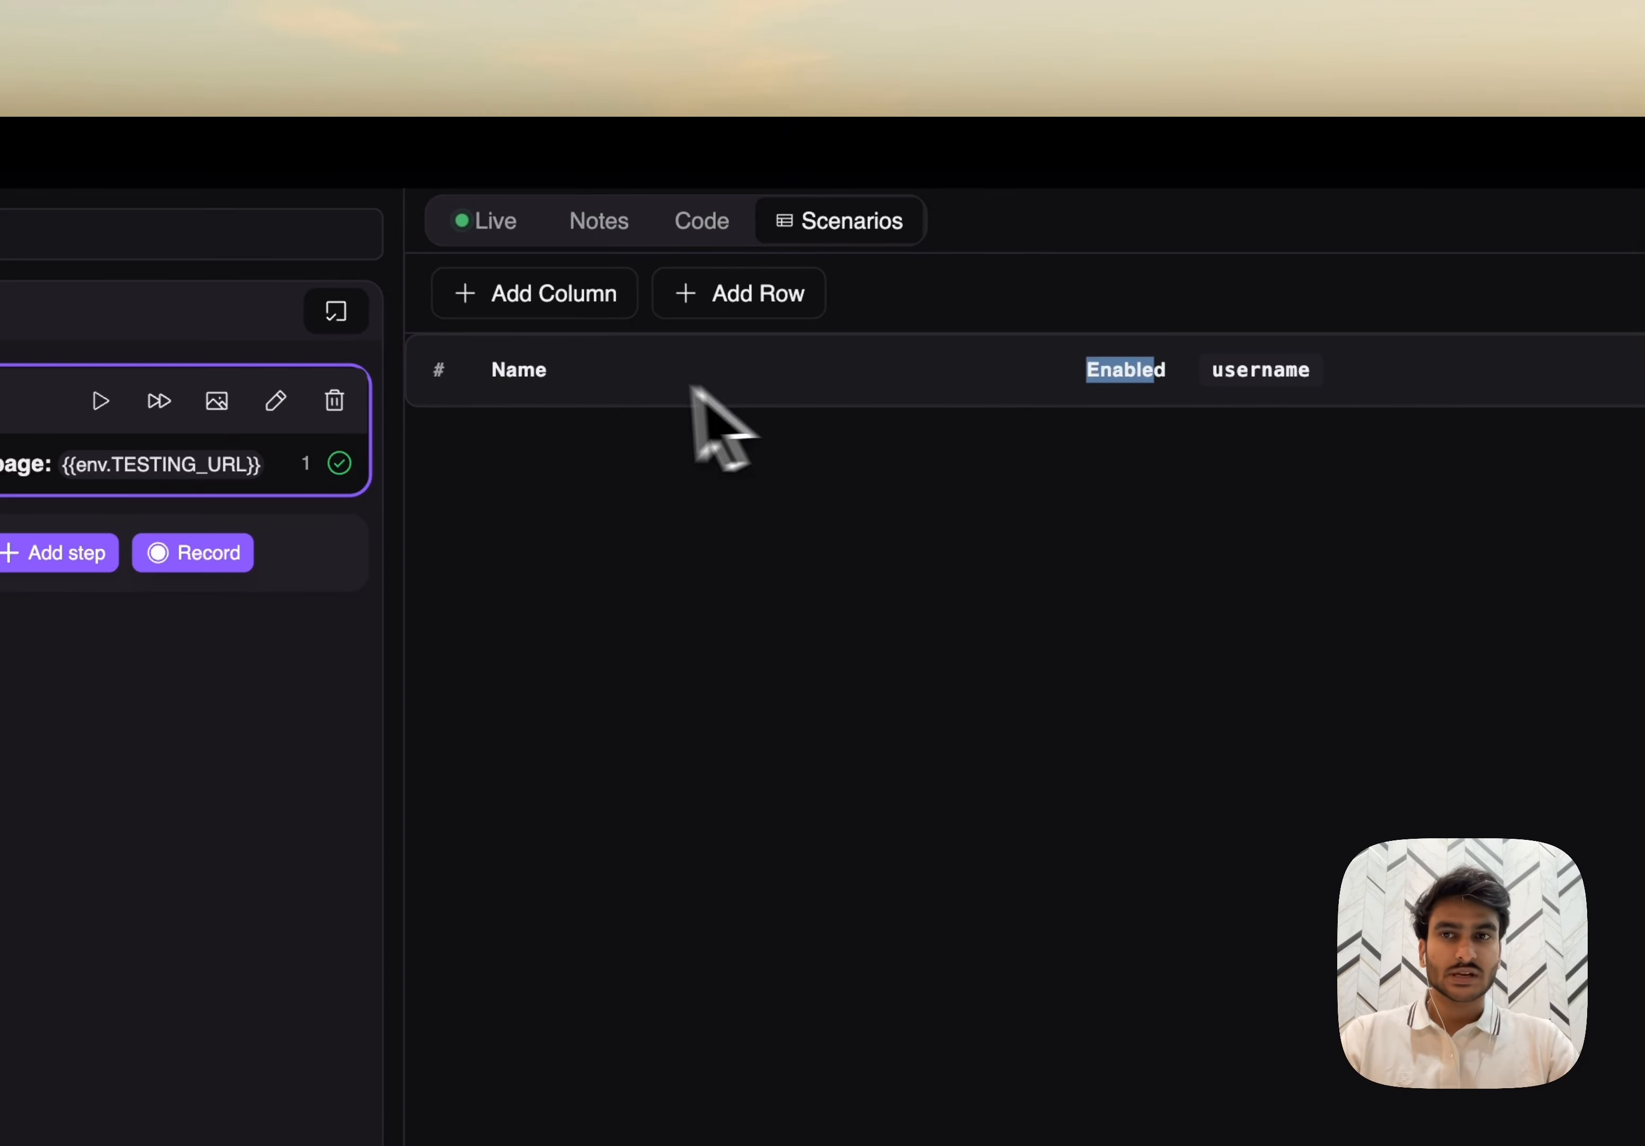
left_click(763, 303)
left_click(618, 446)
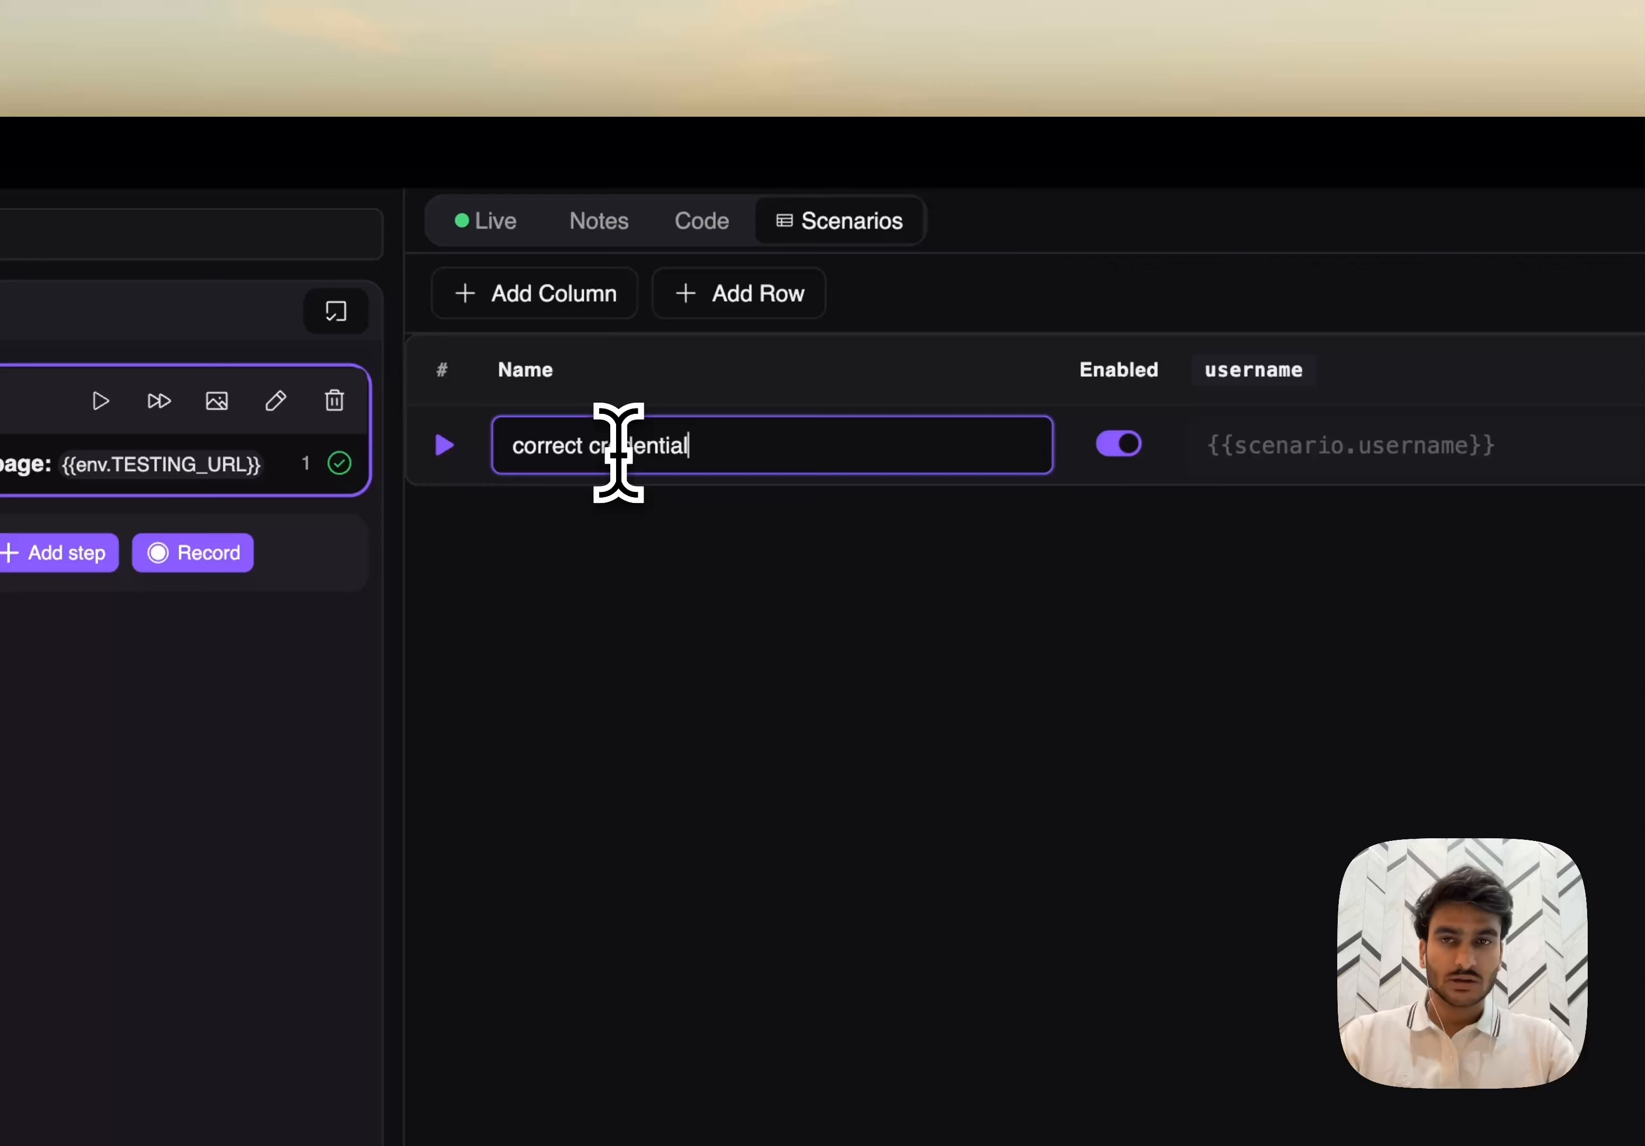
left_click(1329, 445)
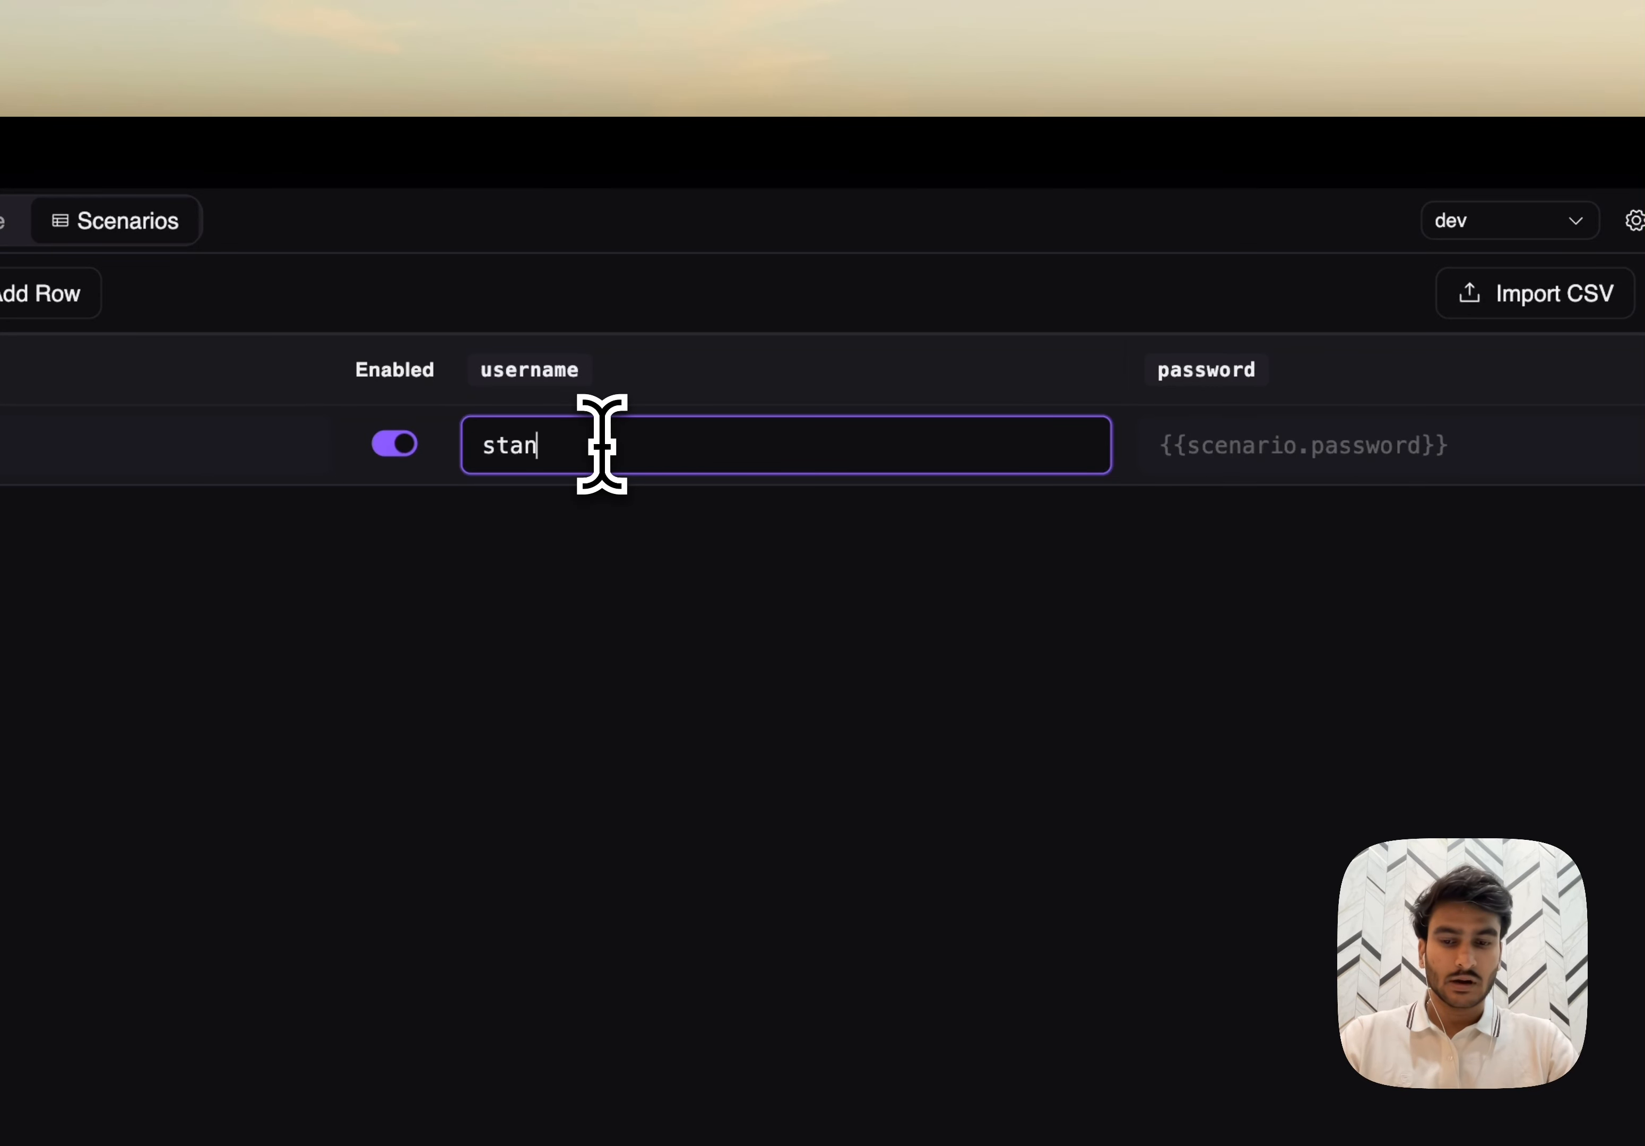
type("standard_user")
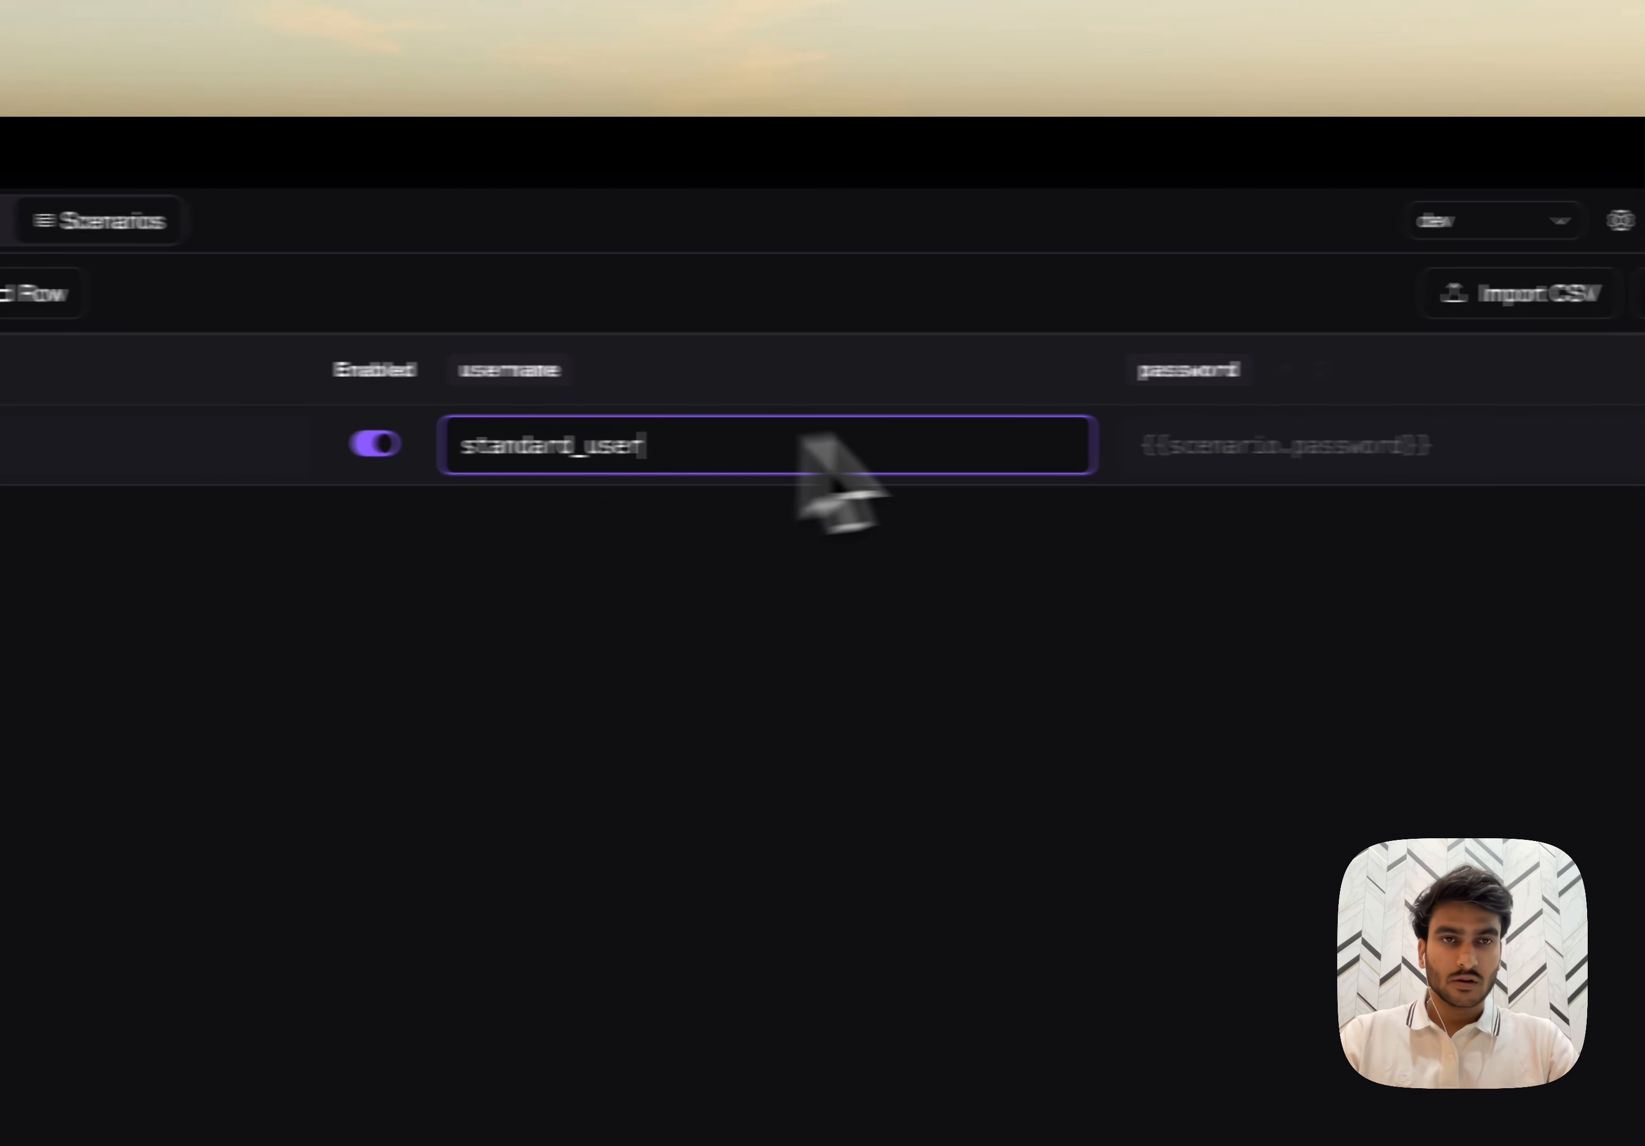
- Enter the account password in the "correct credential" scenario row
left_click(1333, 447)
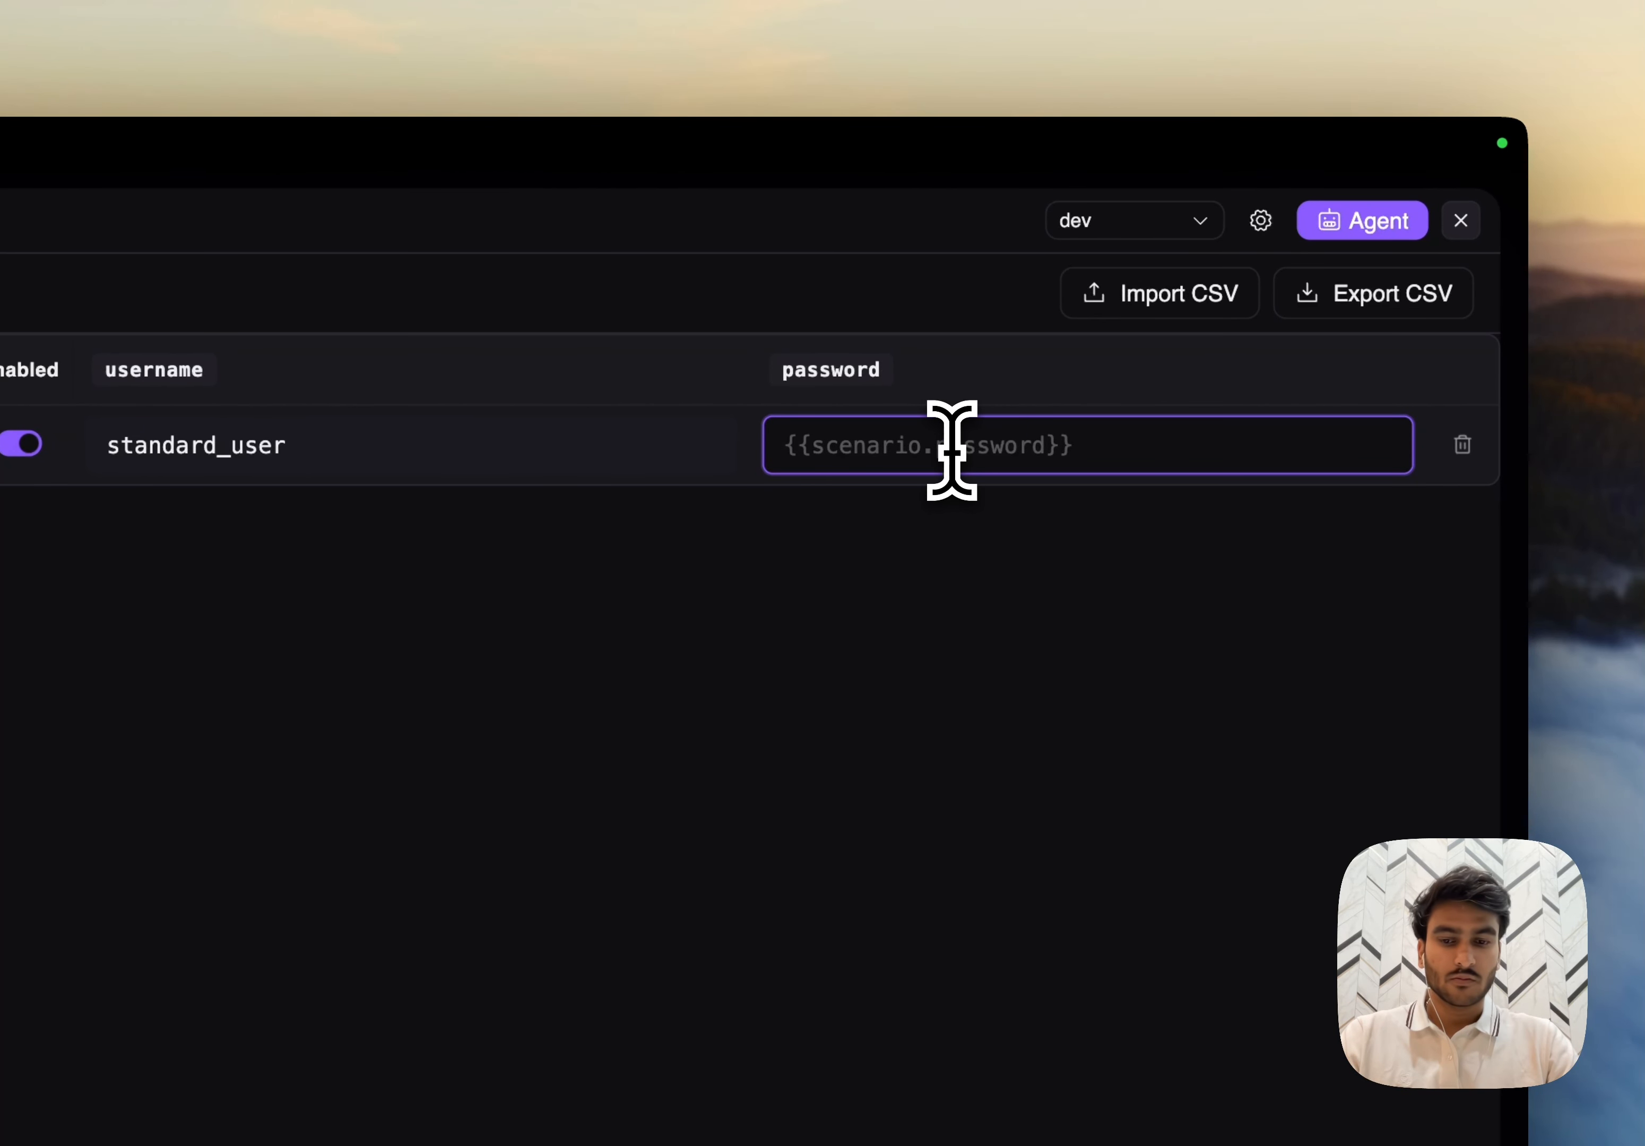
type("secret_sauce")
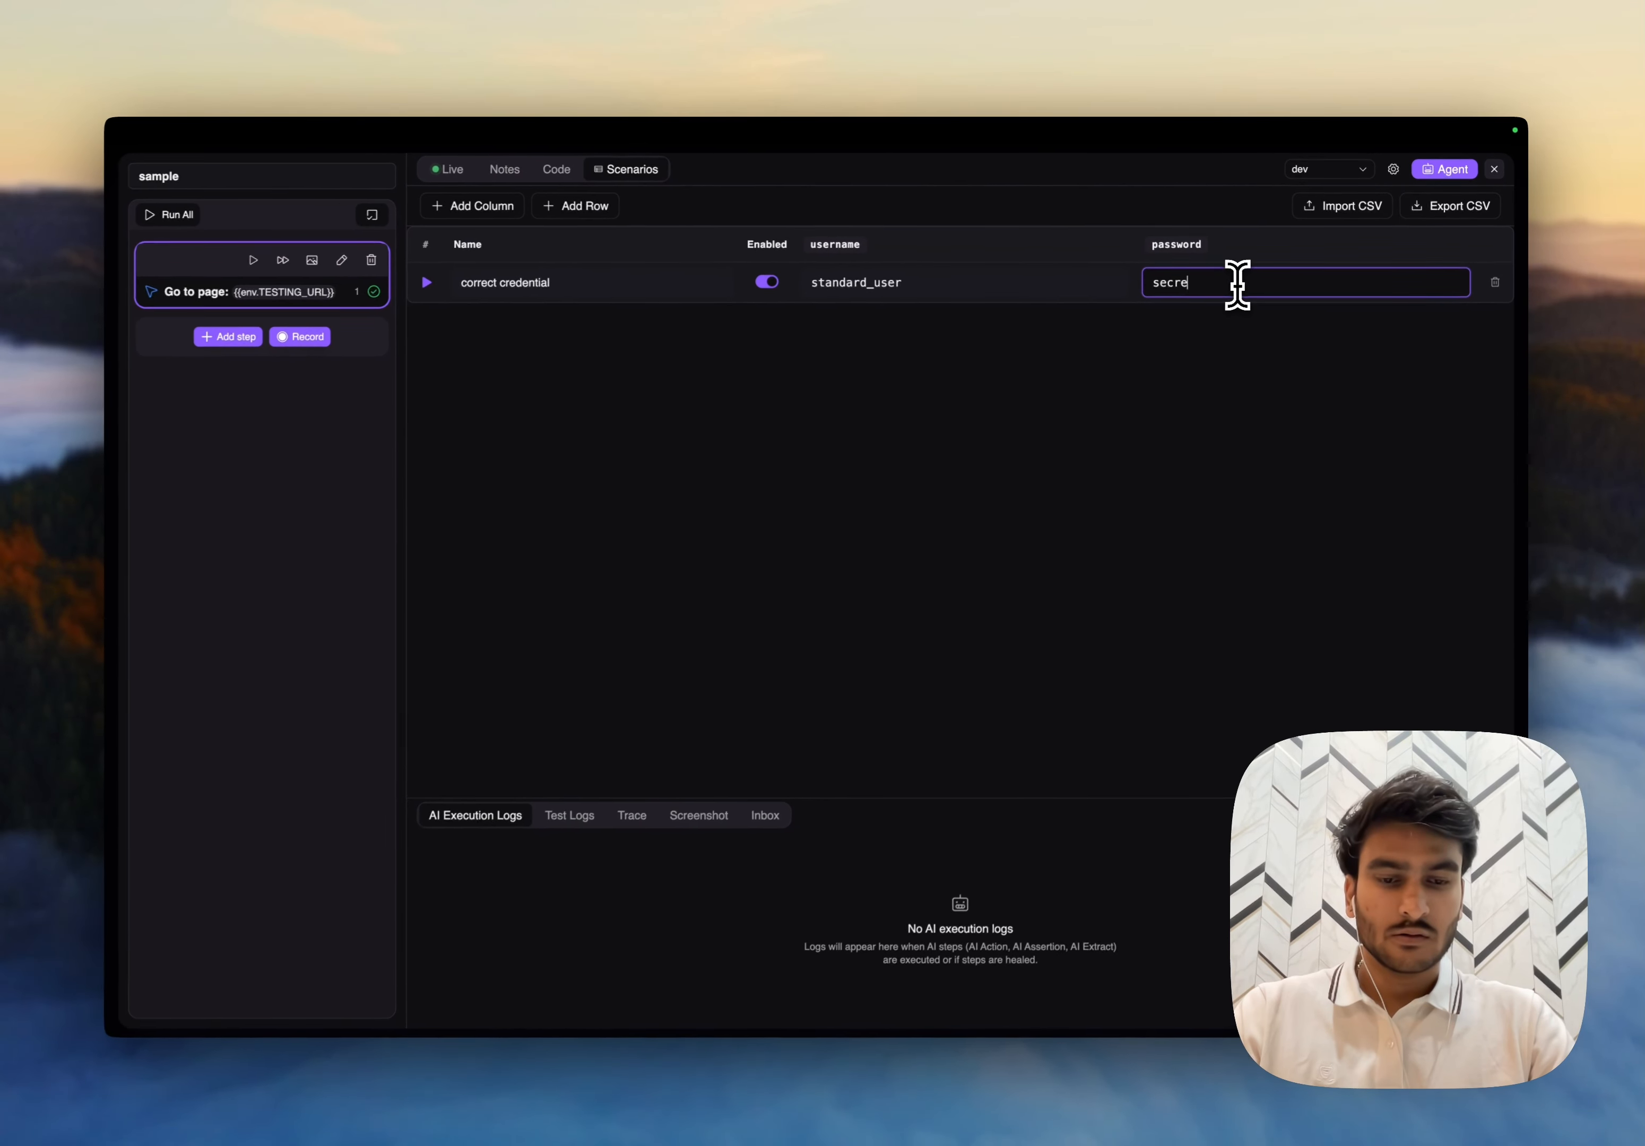
left_click(1143, 417)
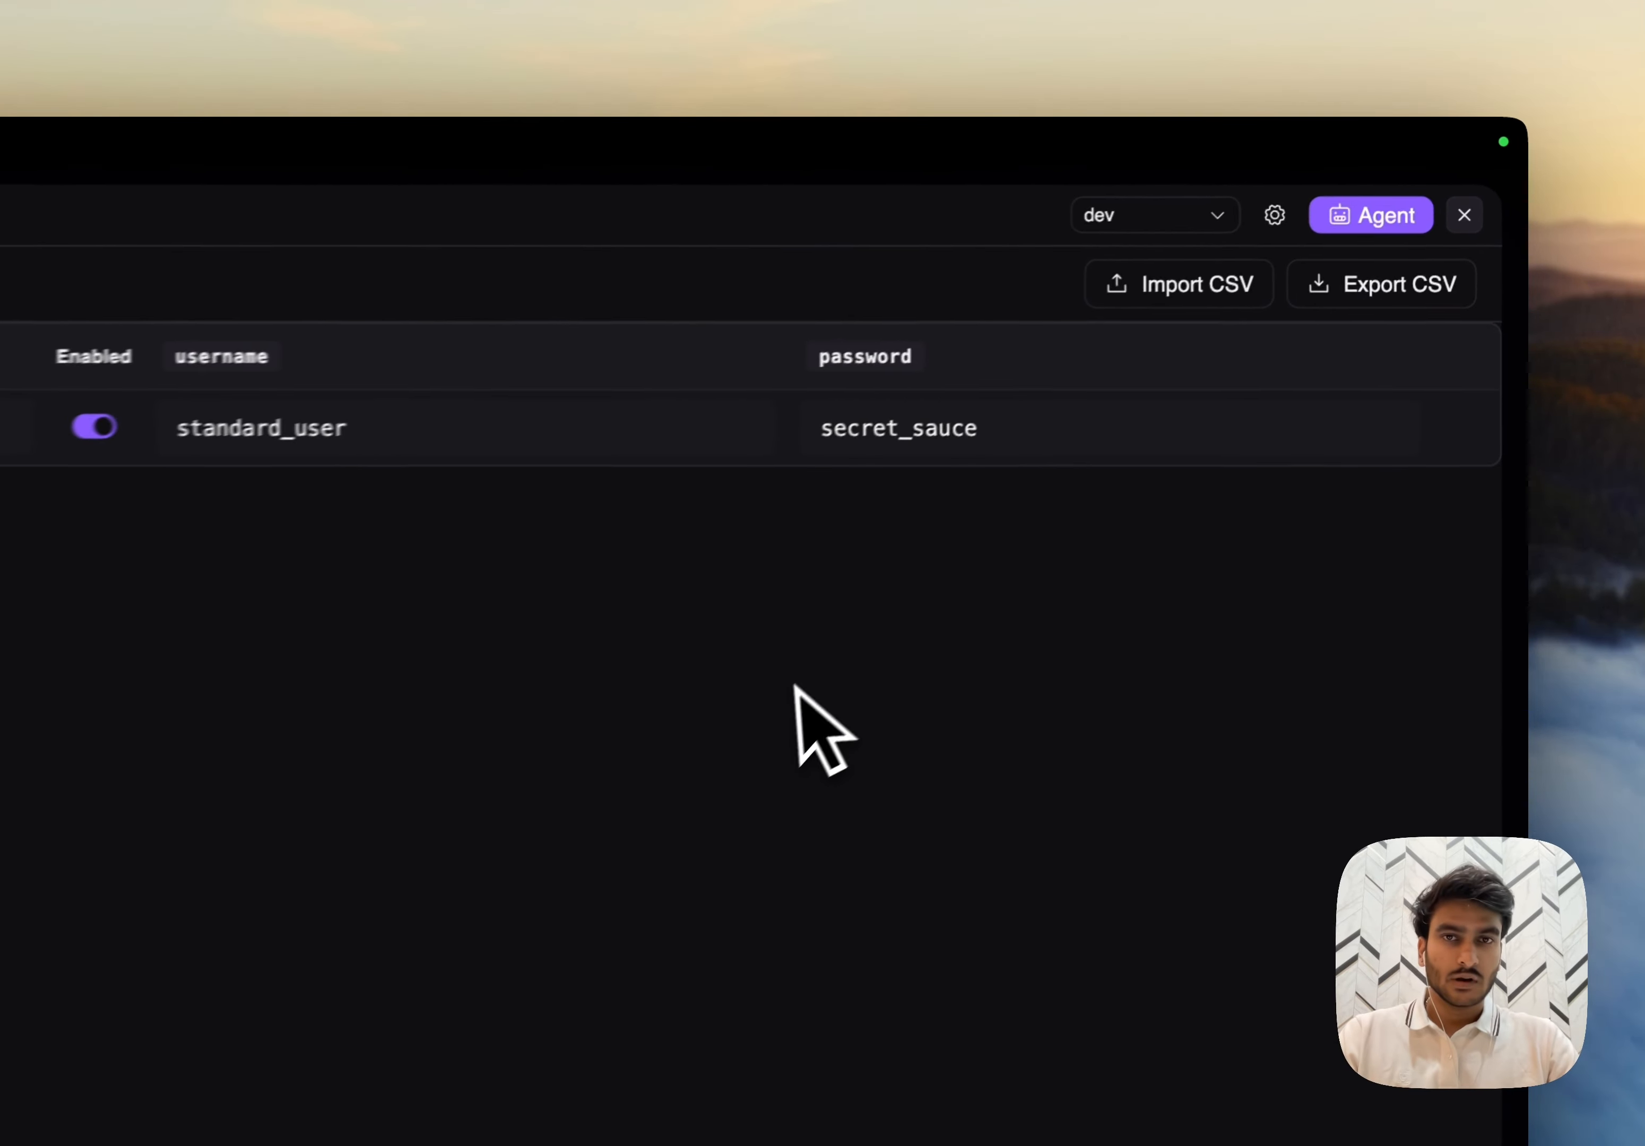
- Start recording test steps in the live browser and enter standard_user in the Swag Labs login form's username field
left_click(593, 223)
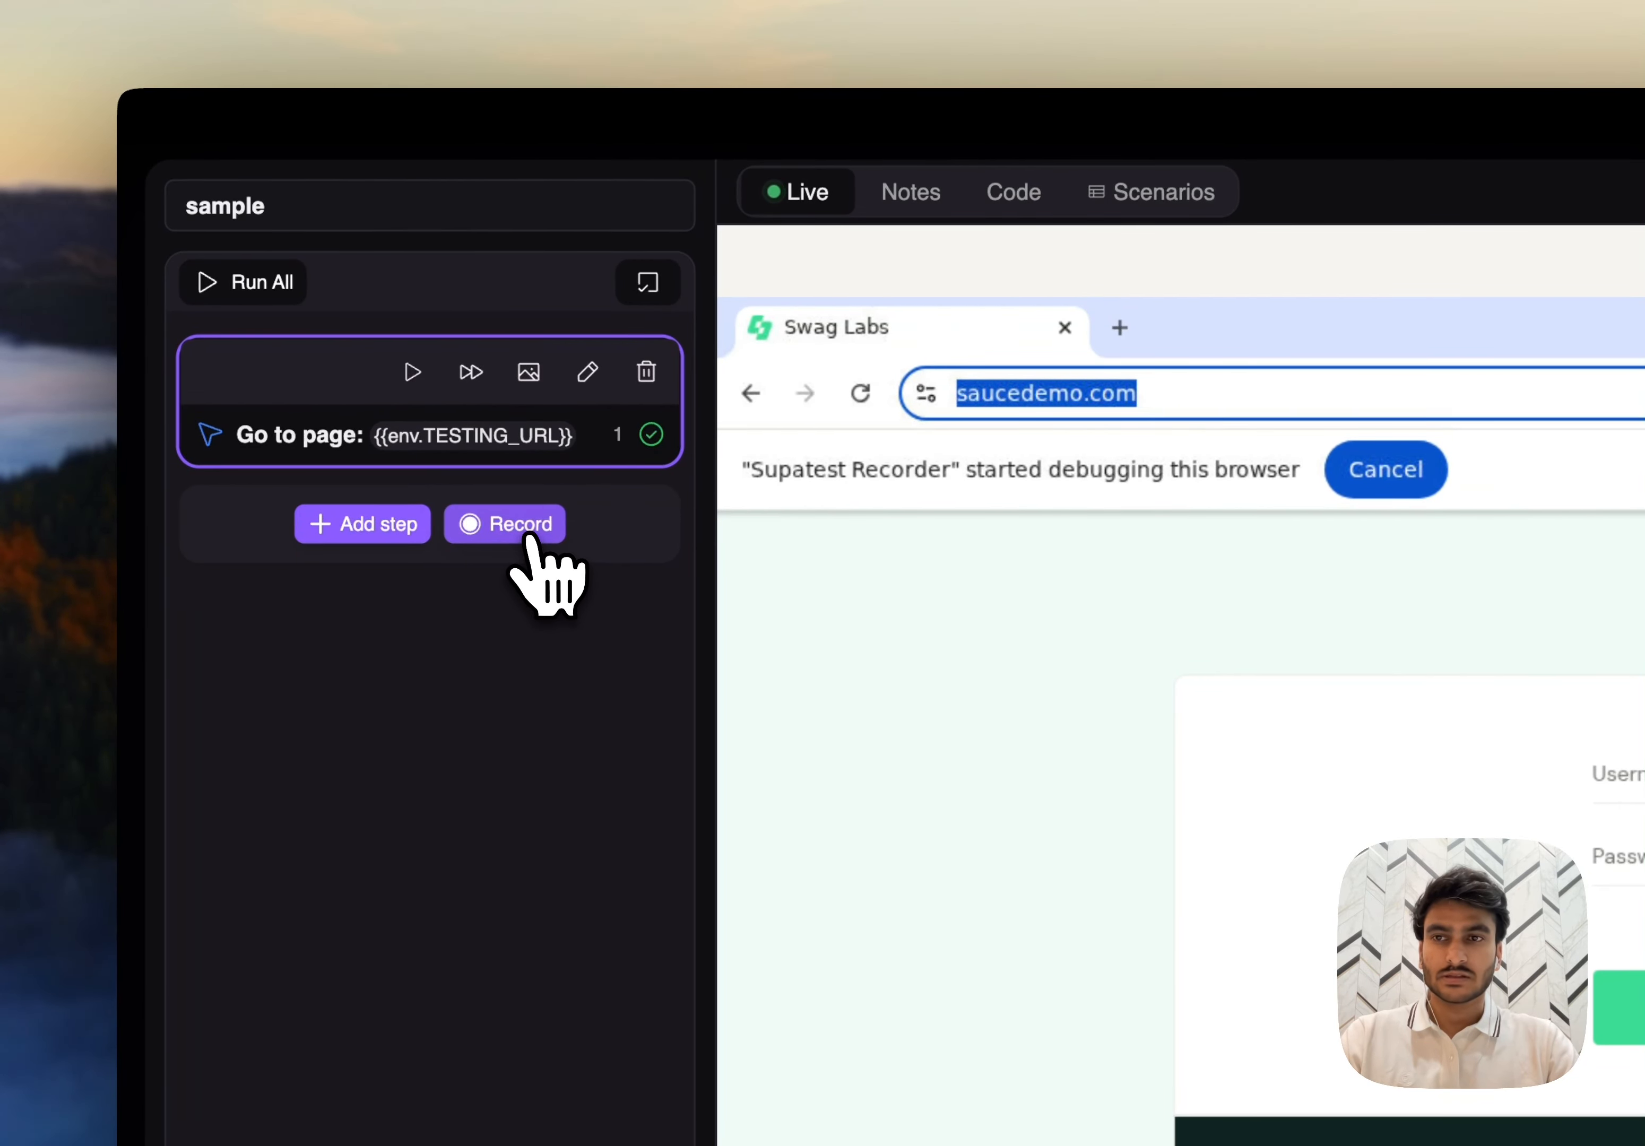
left_click(524, 526)
left_click(1624, 779)
type("s")
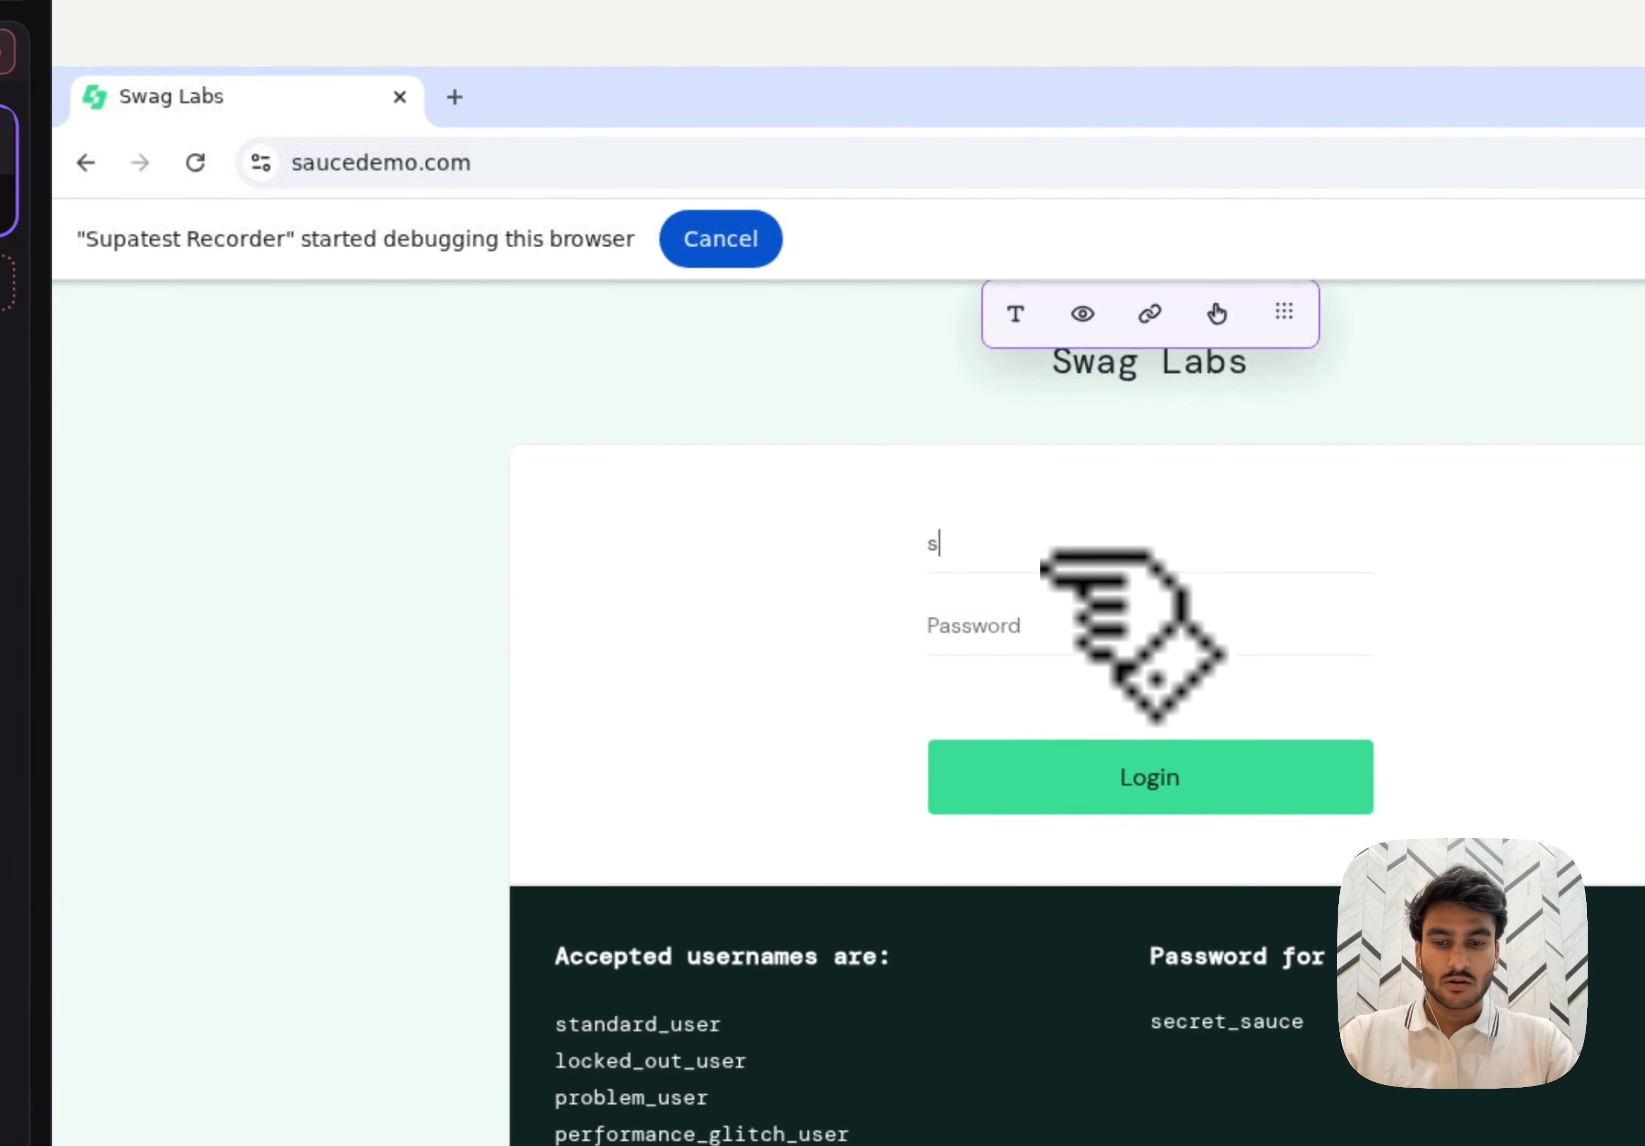
type("tandard_us")
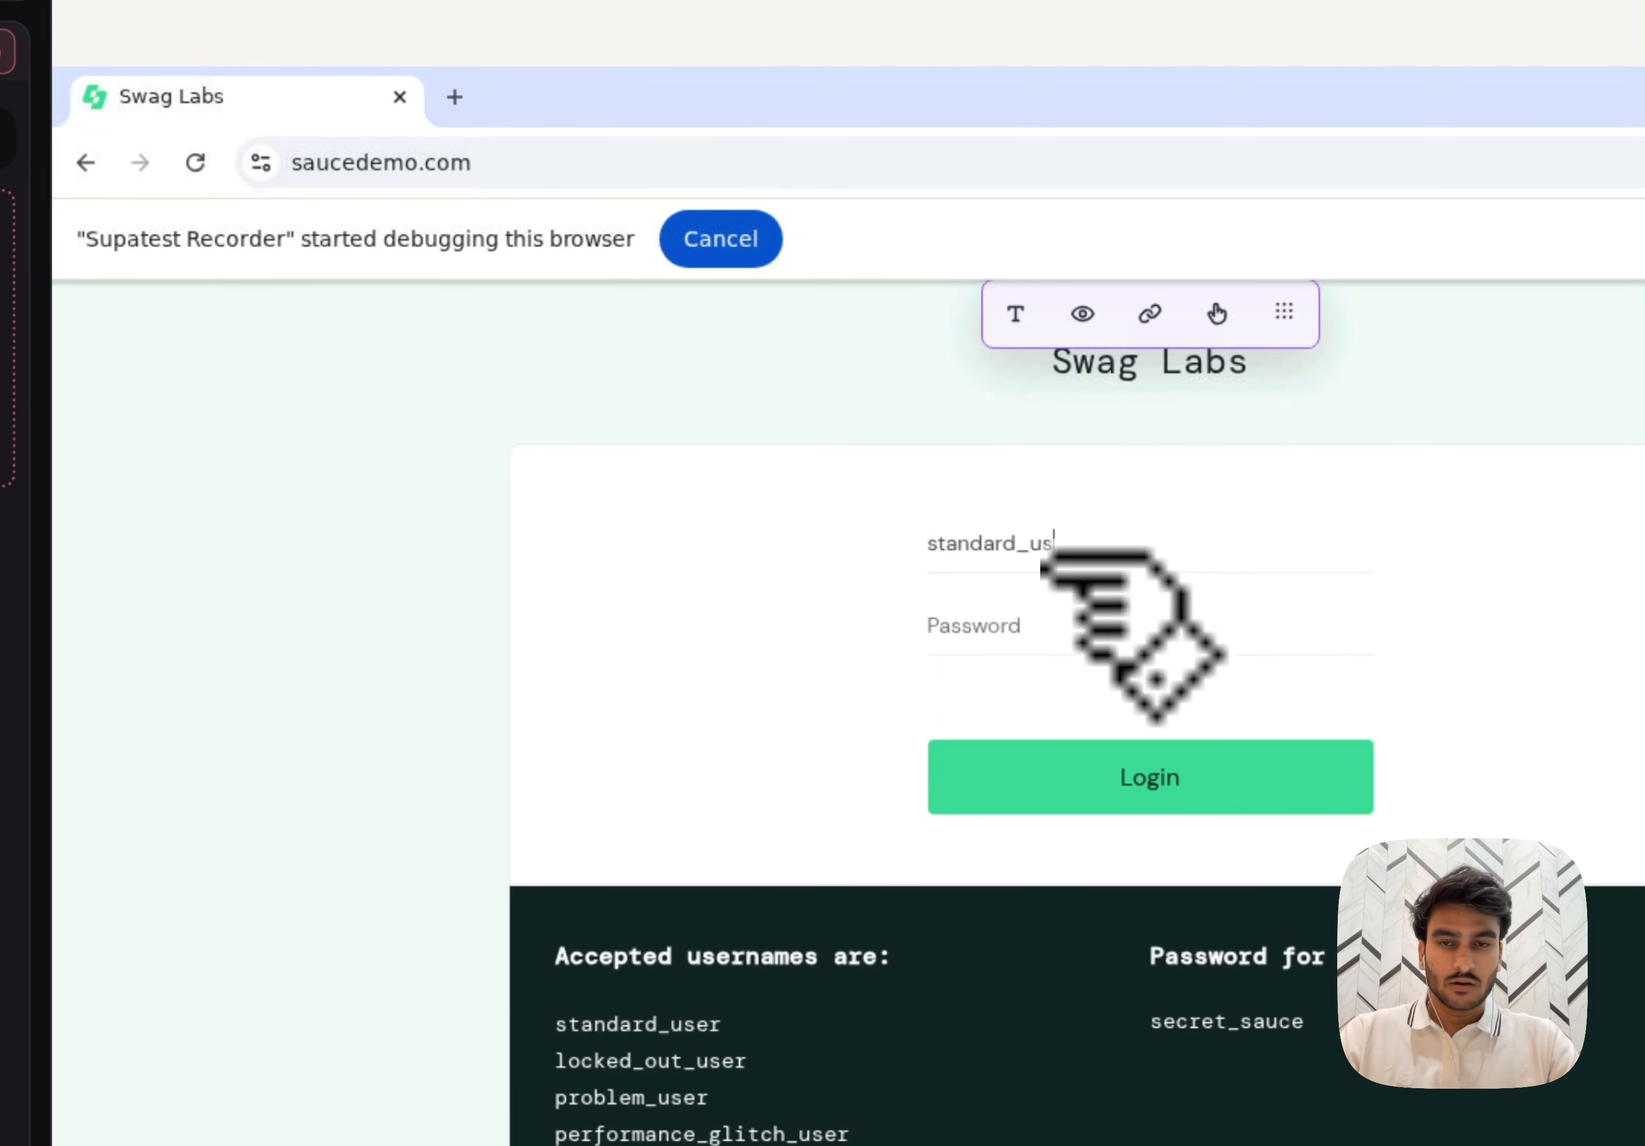
type("er")
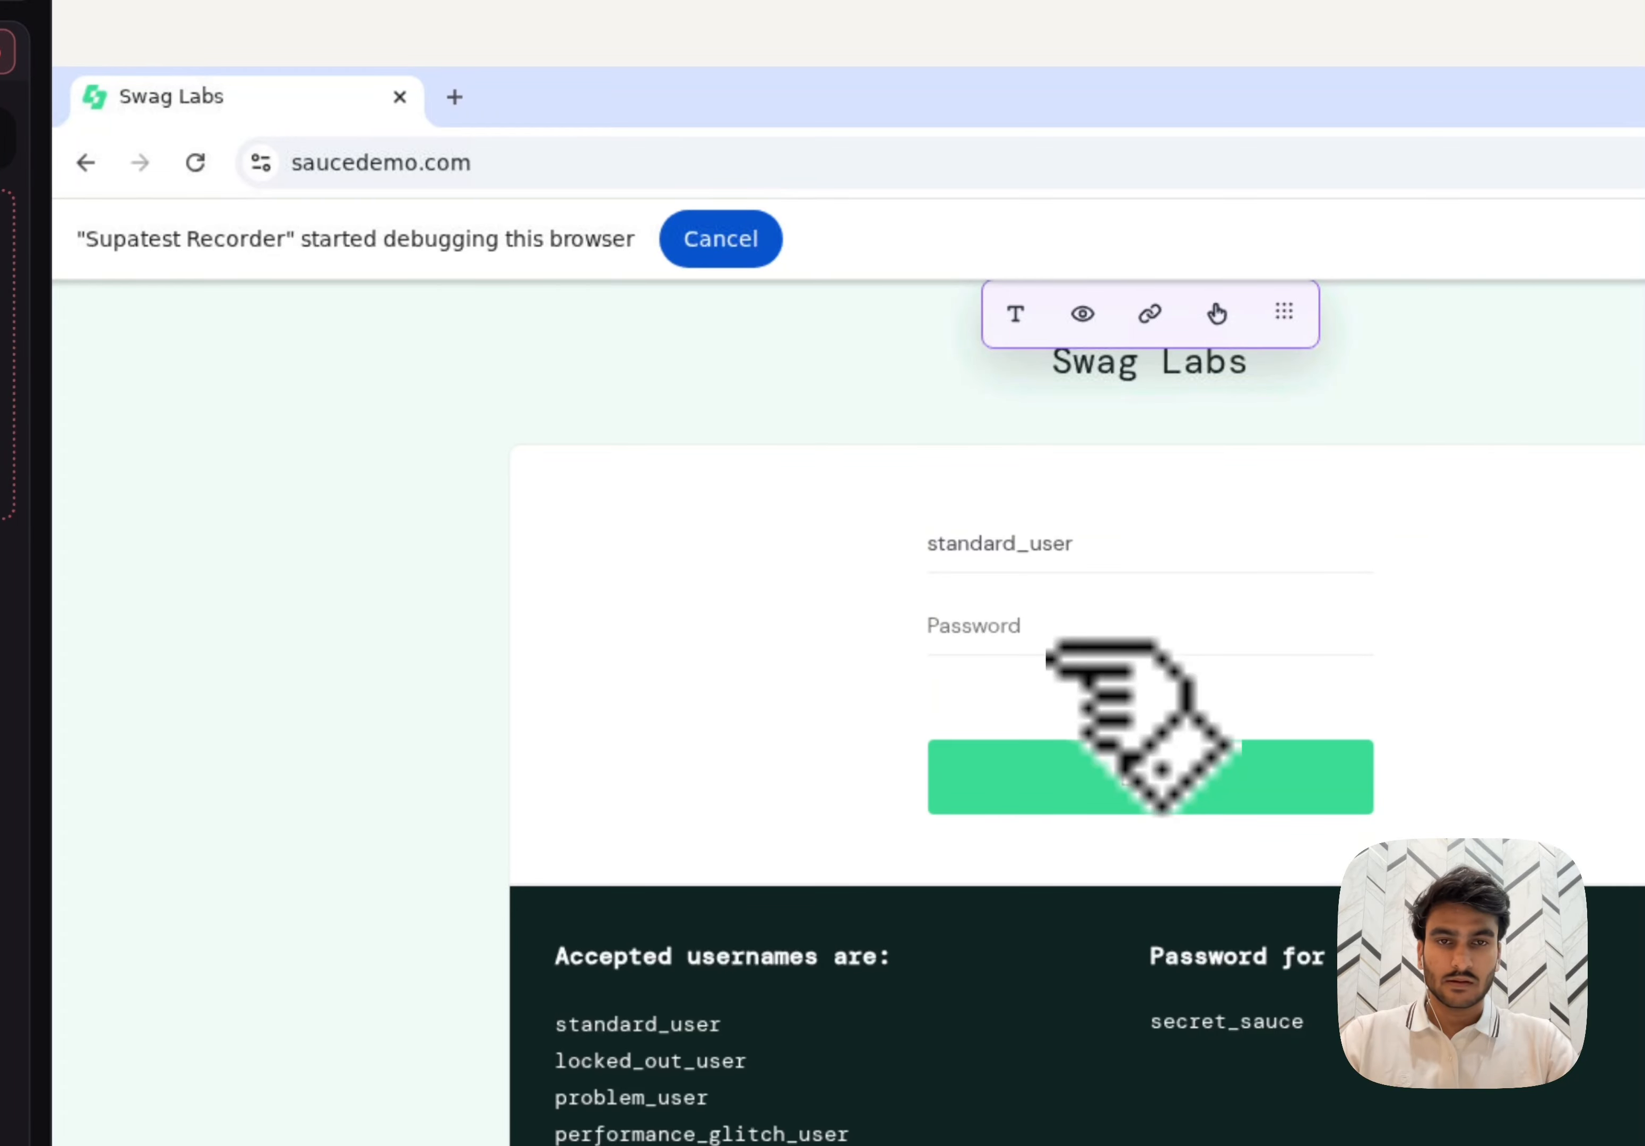
- Record entering the account password in the login form's password field and stop the recording
left_click(1049, 649)
type("secret_sauce")
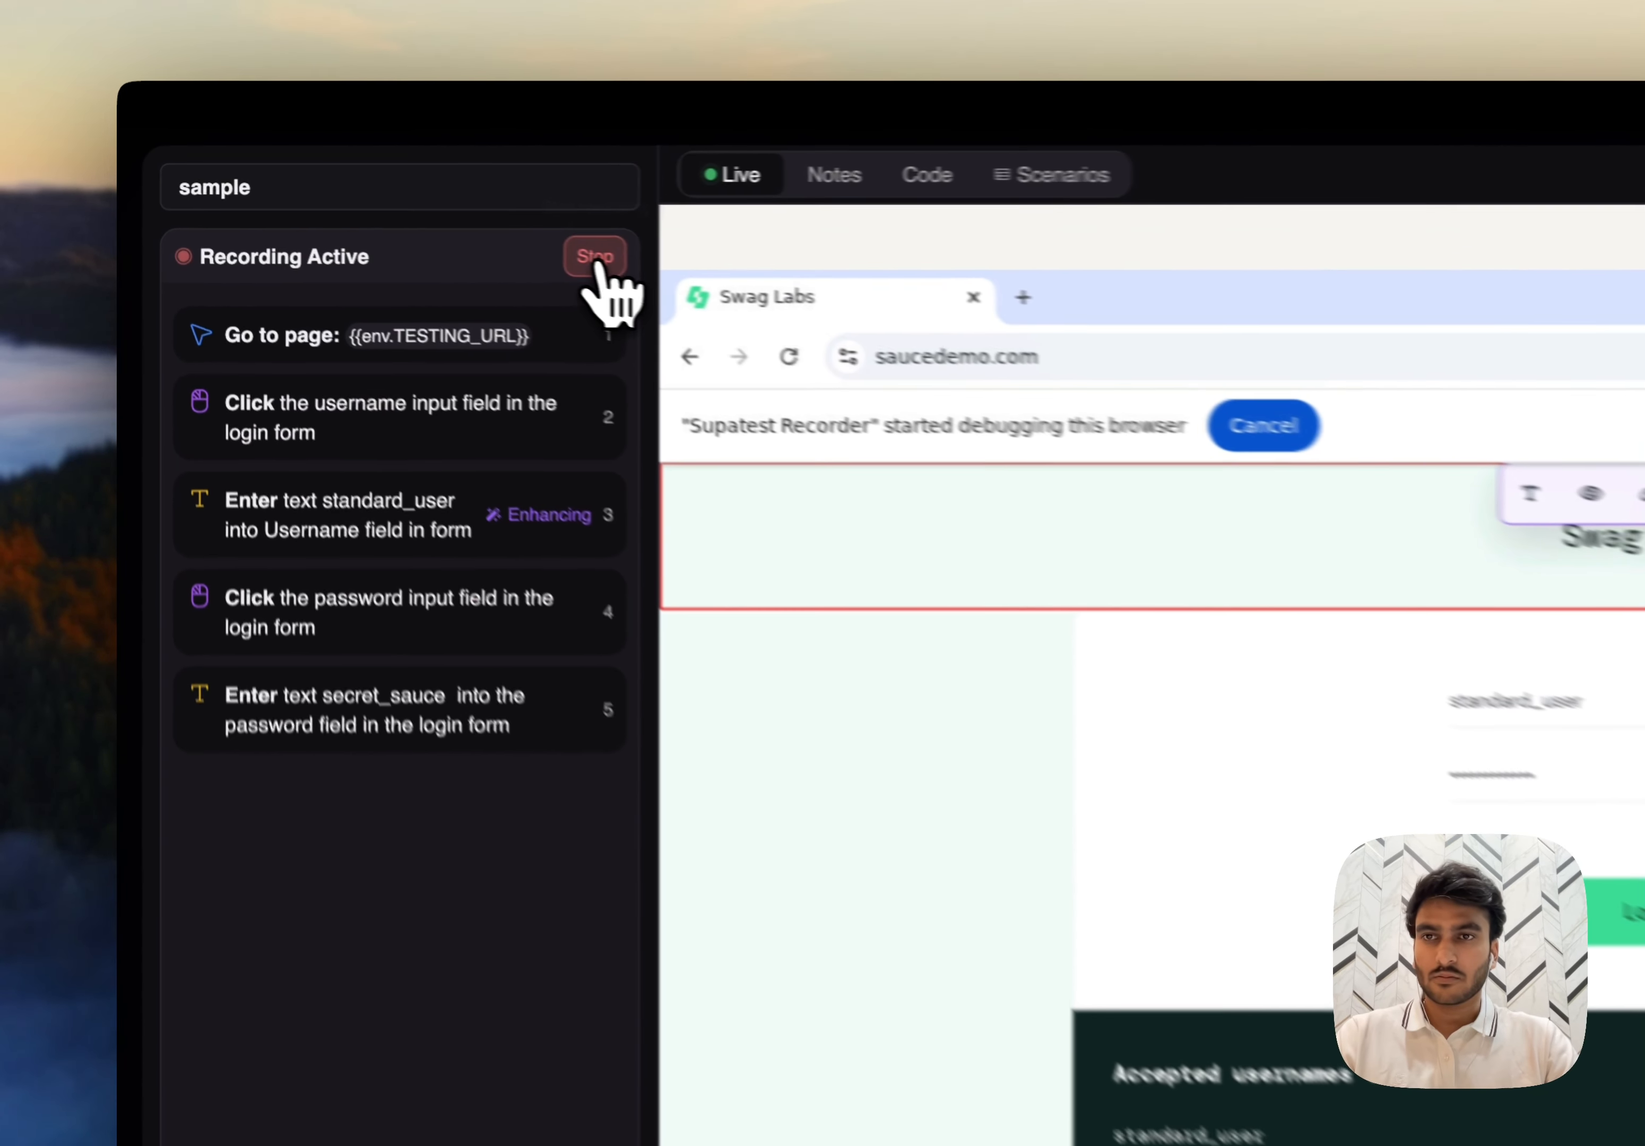
left_click(382, 214)
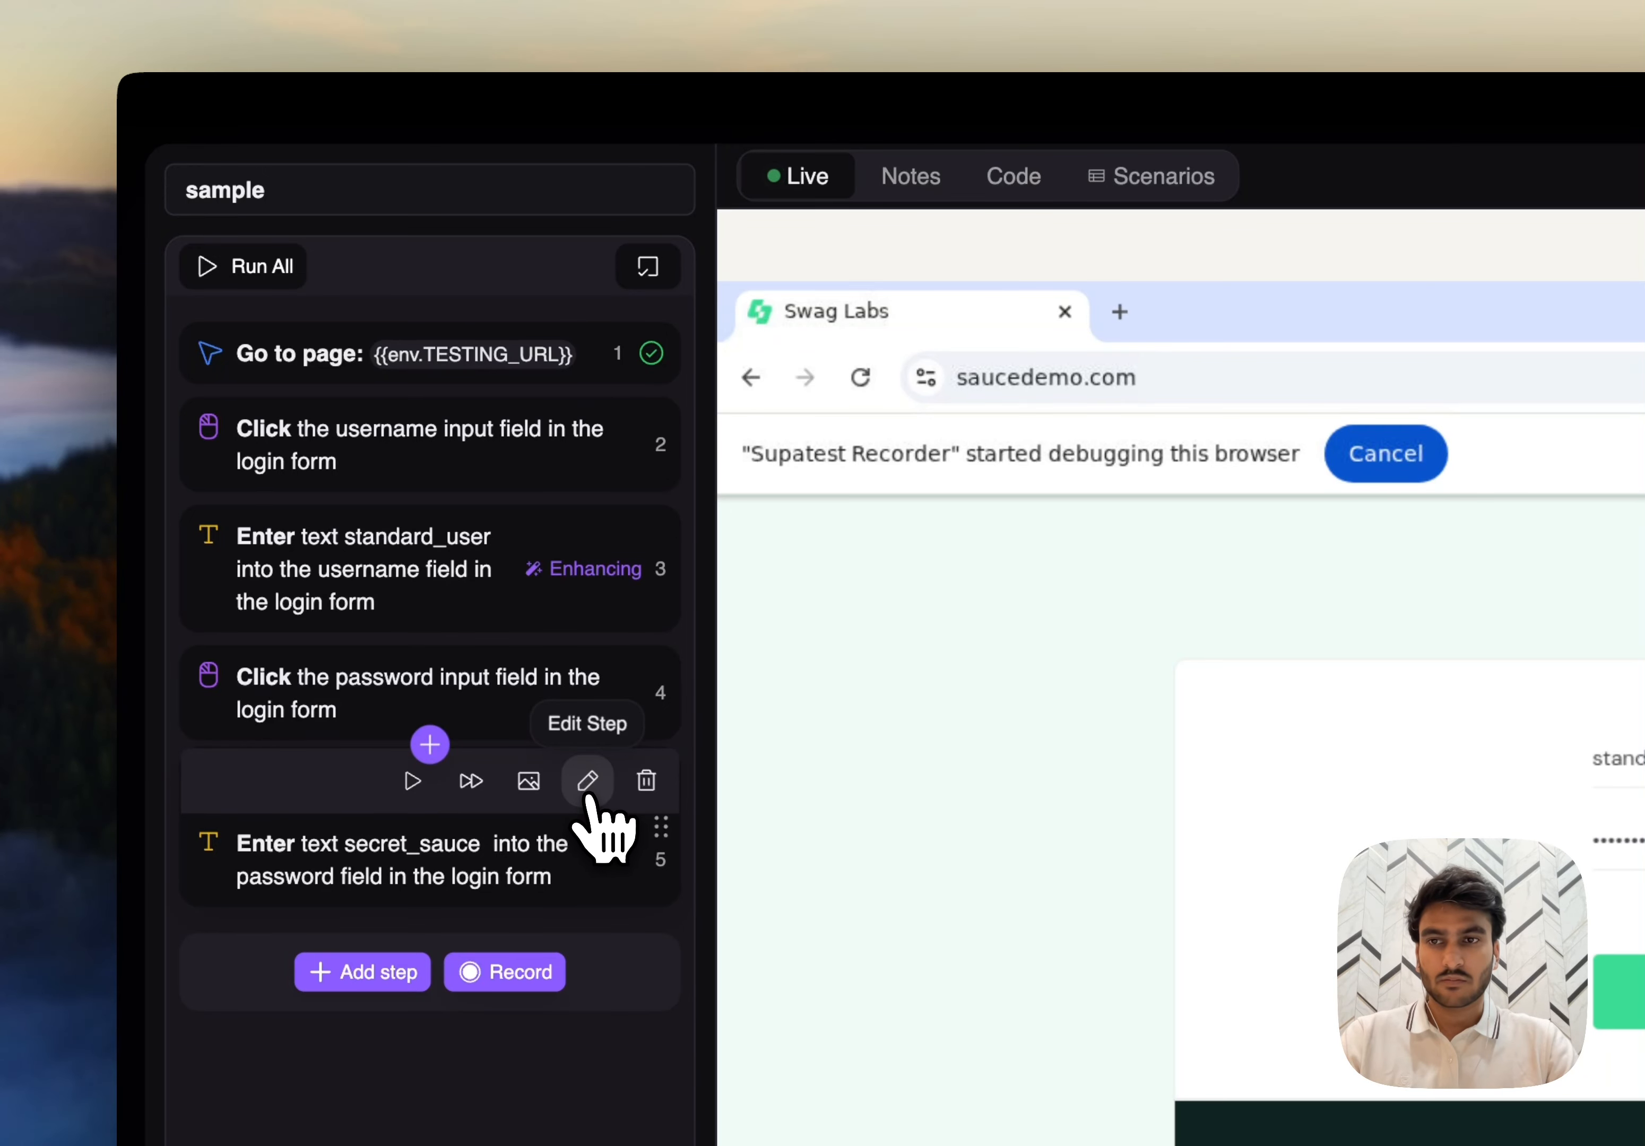
- Replace the text of the recorded password entry step with the scenario variable {{scenario.password}}
left_click(587, 790)
double_click(421, 1044)
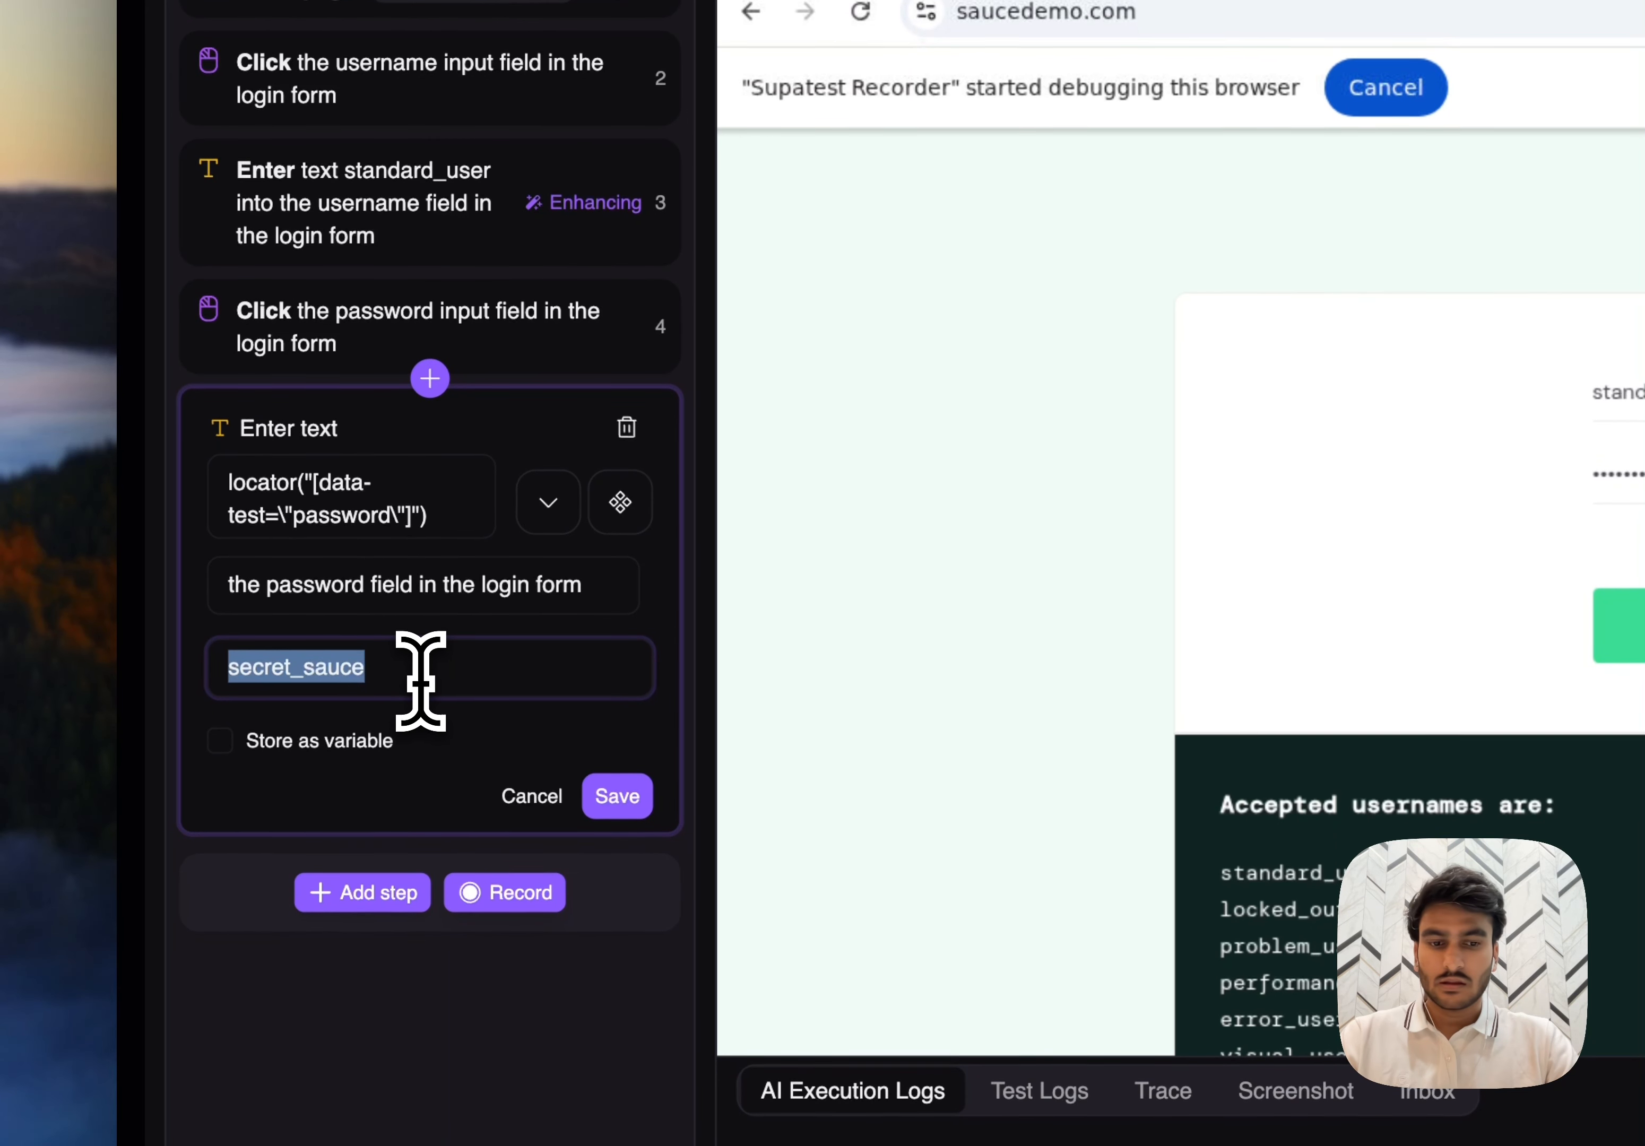
type("{{")
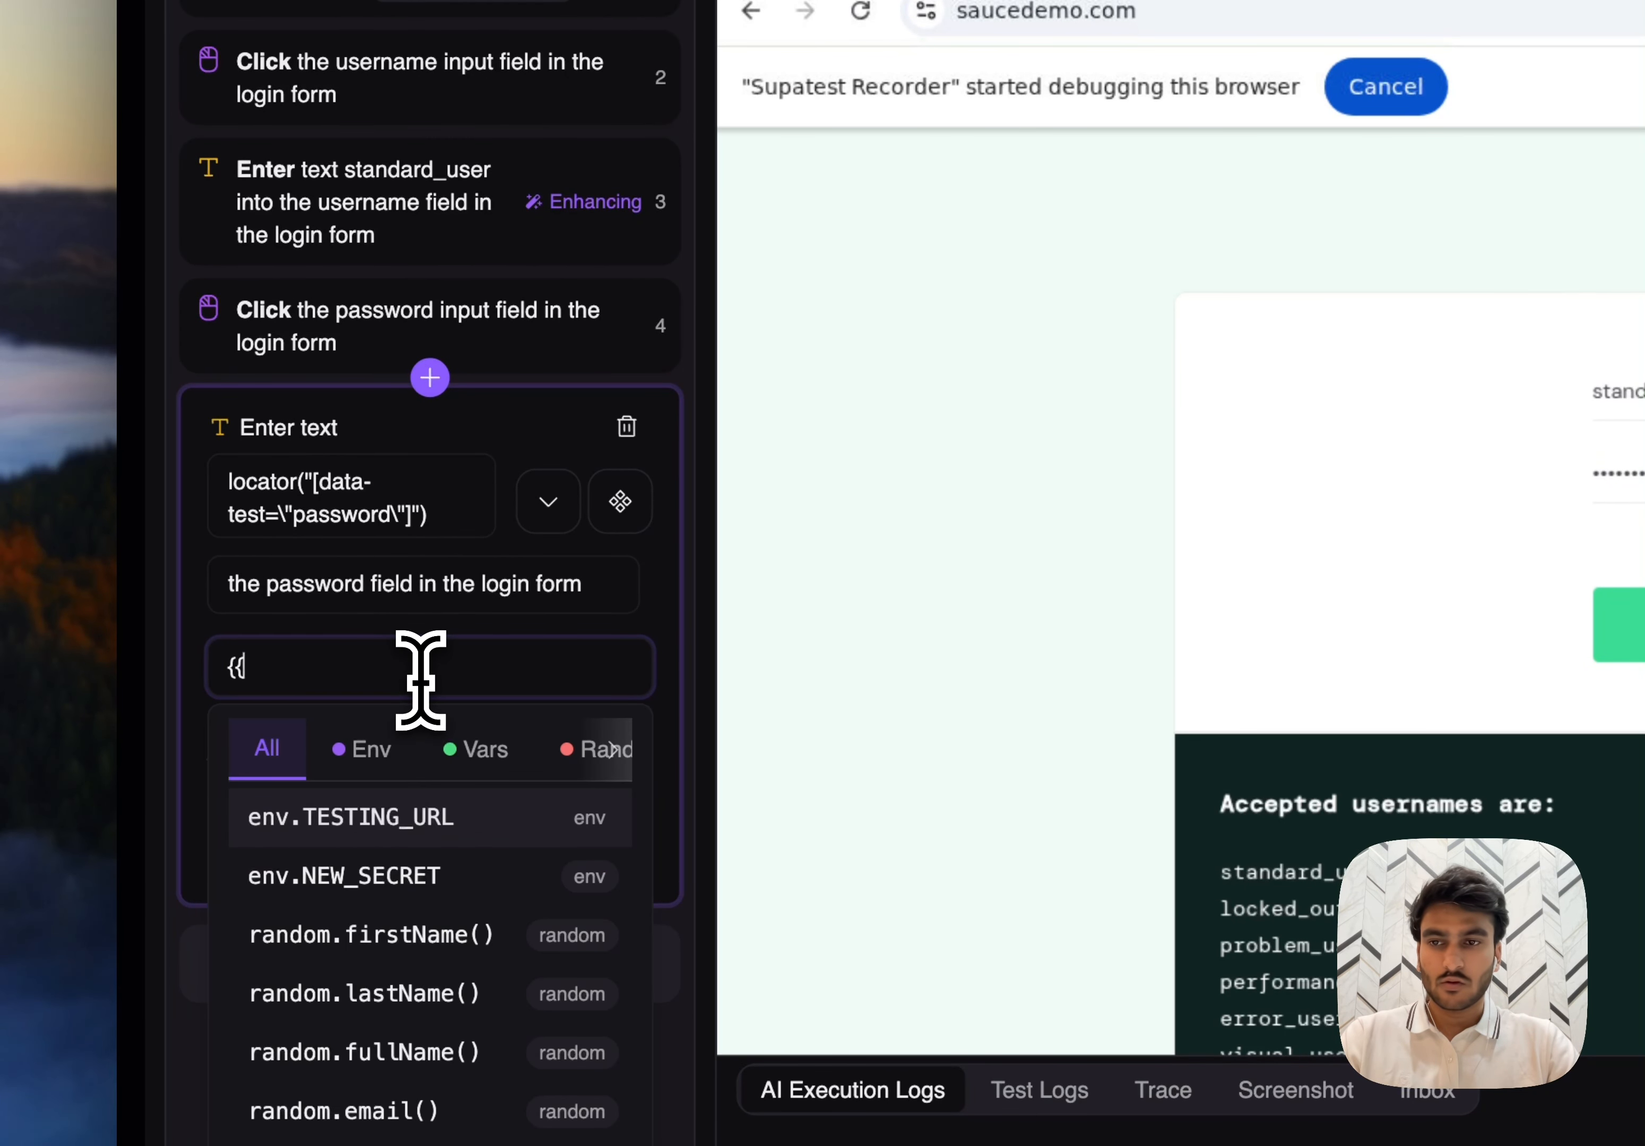
scroll(444, 766, "right", 3)
left_click(516, 750)
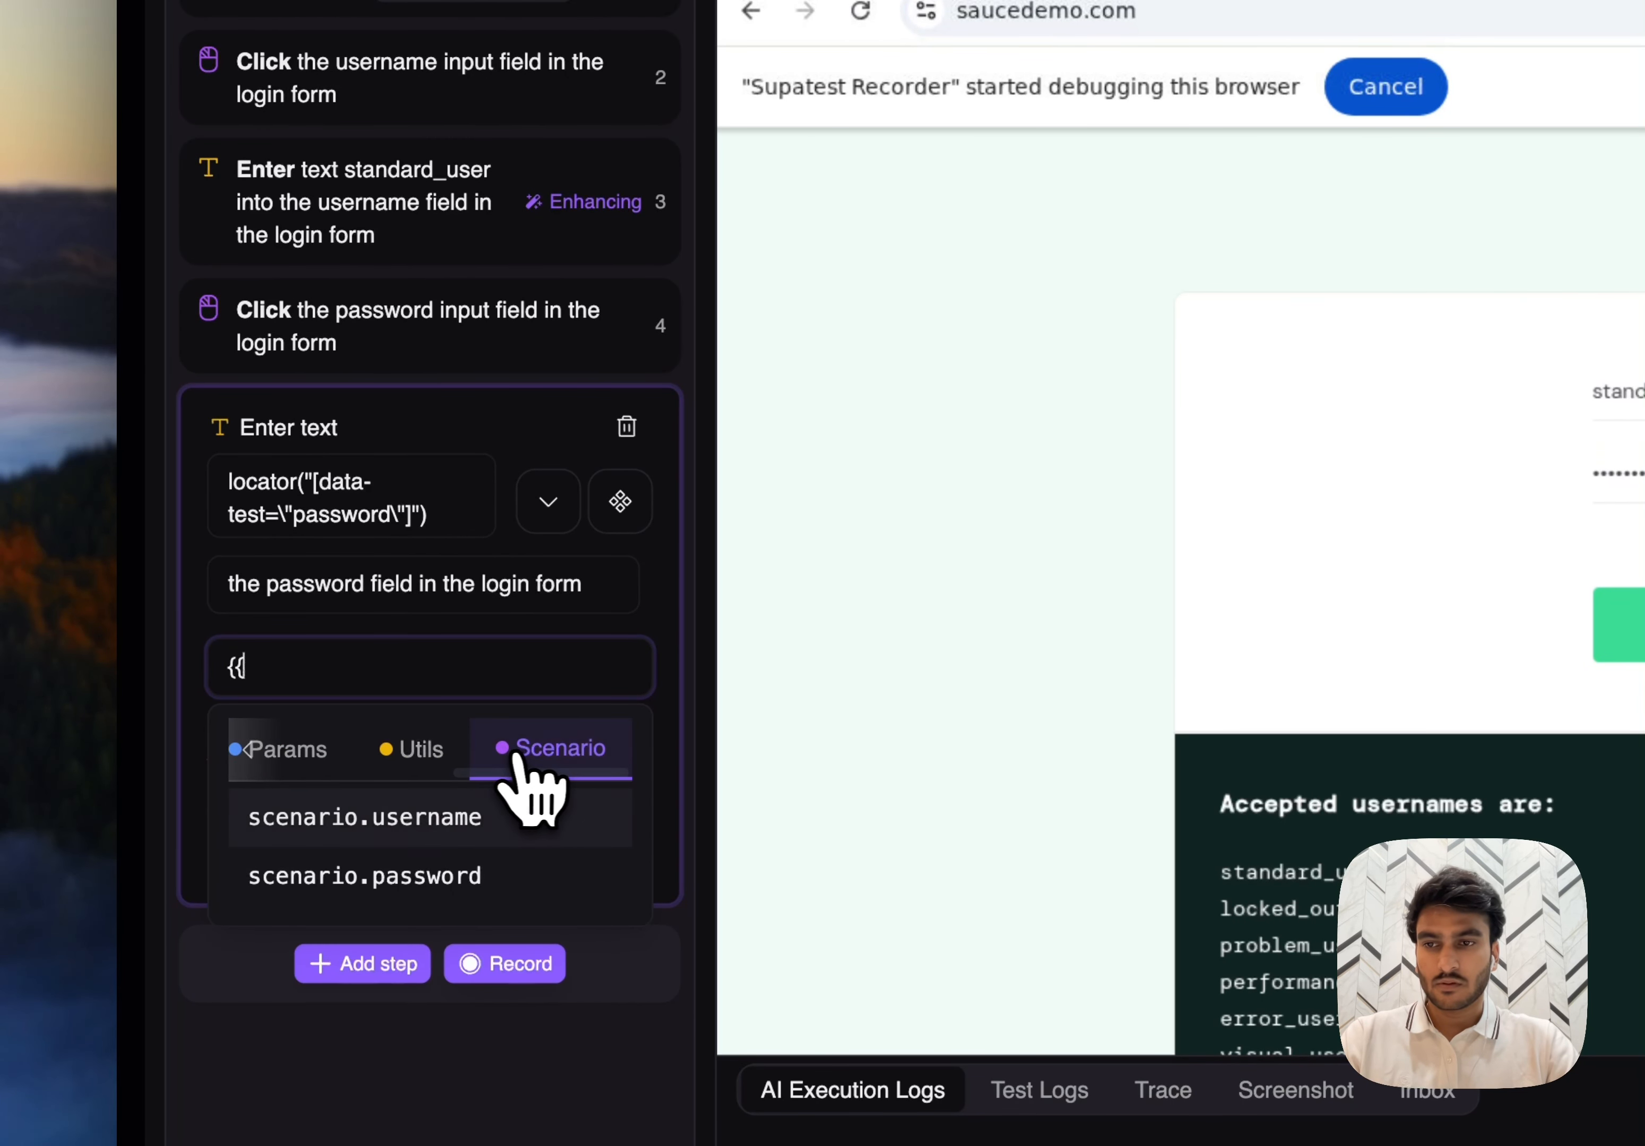
left_click(447, 880)
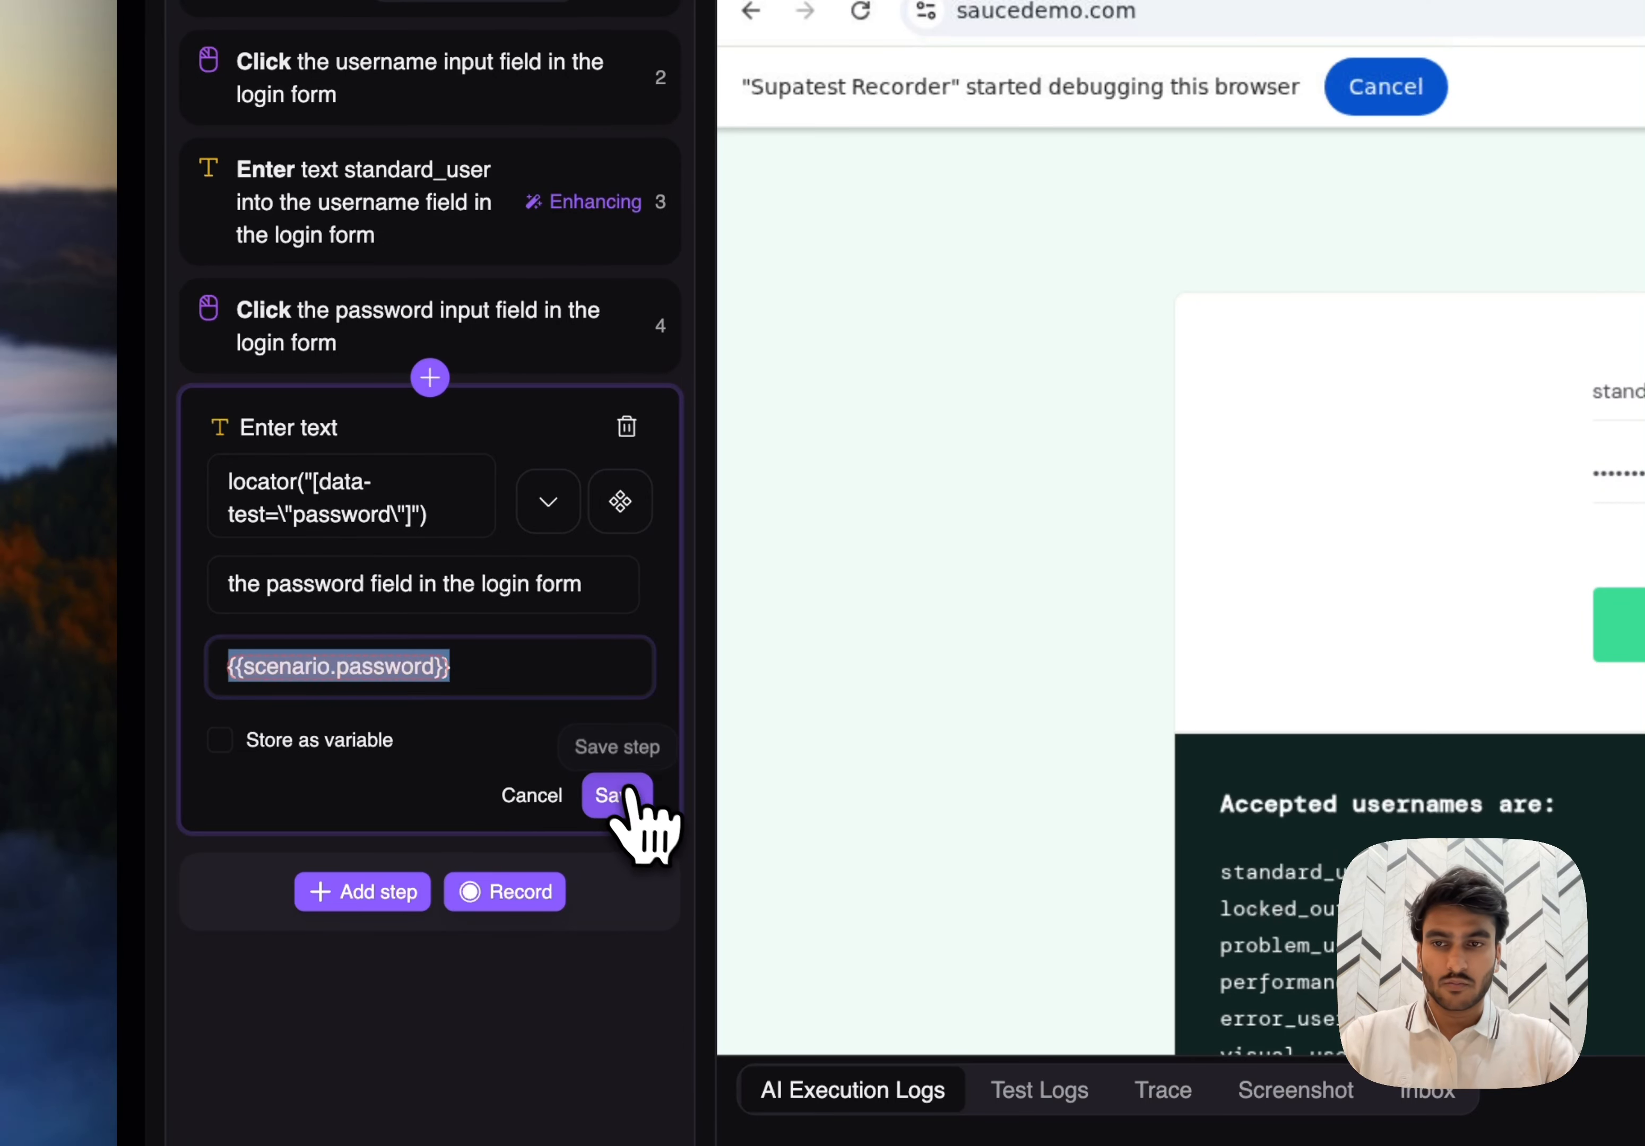
- Replace the text of the recorded username entry step with the scenario variable {{scenario.username}}
left_click(546, 251)
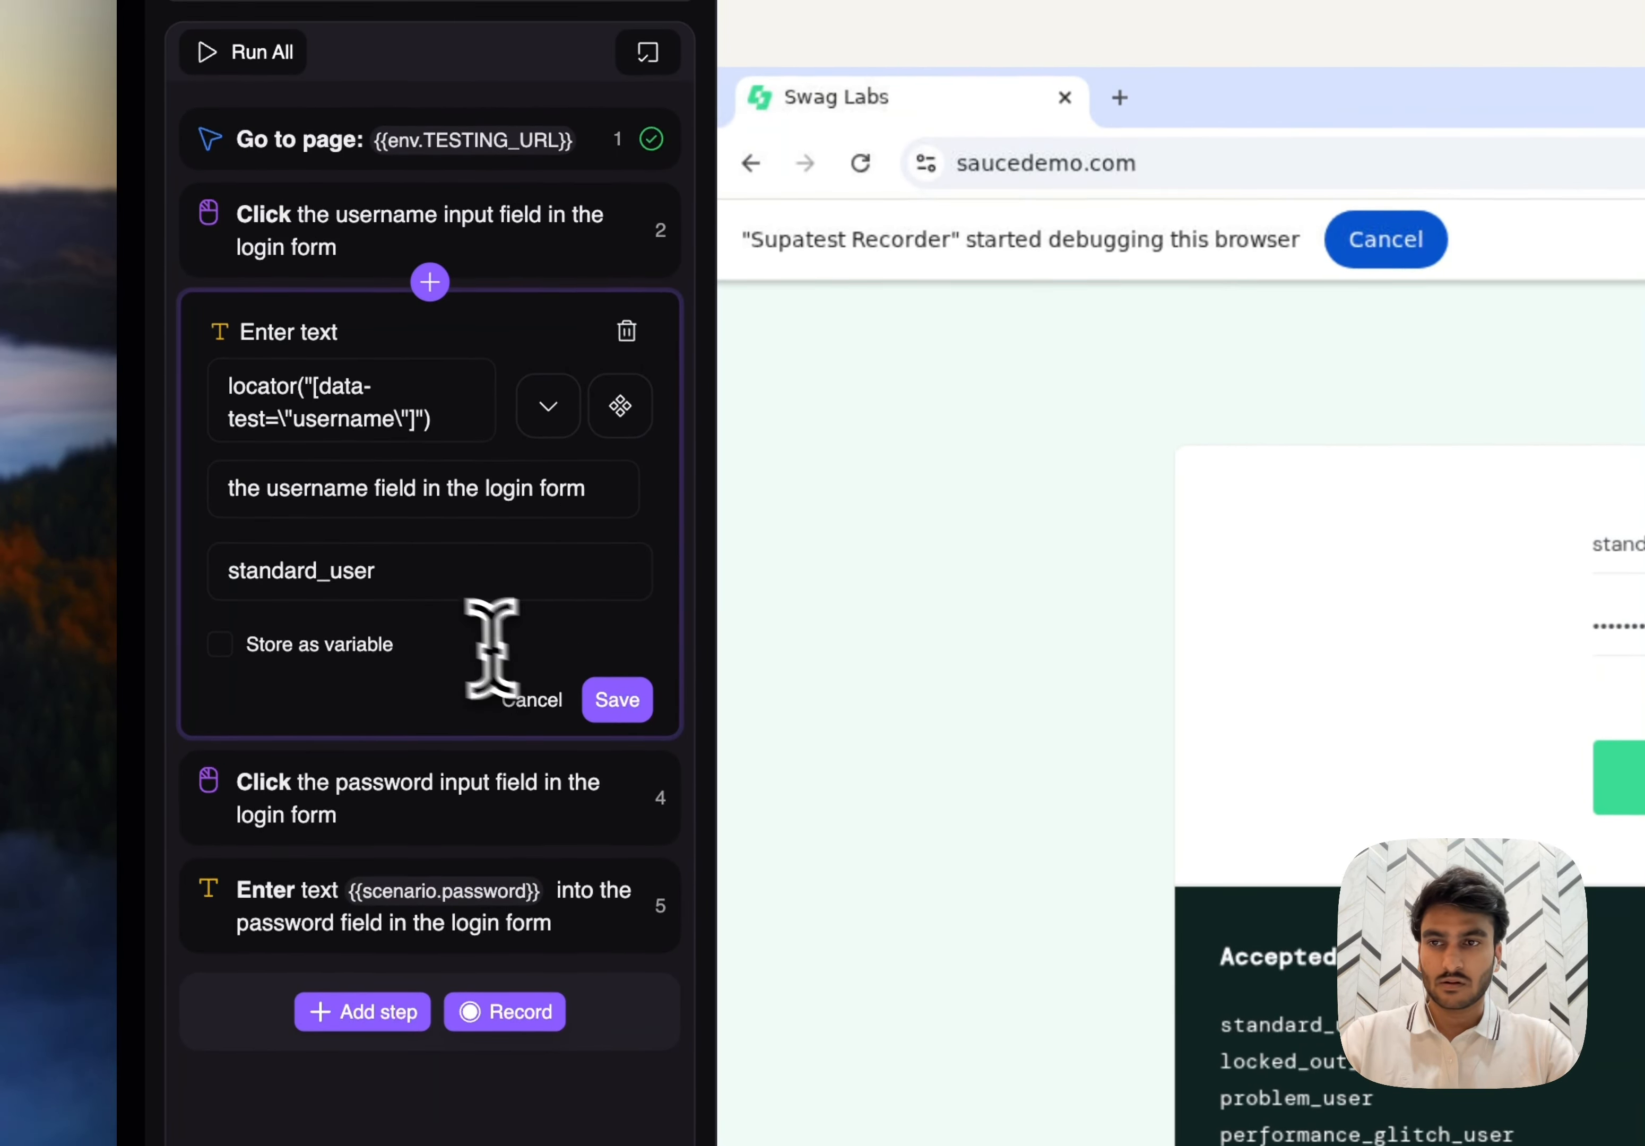
left_click(422, 418)
type("{{")
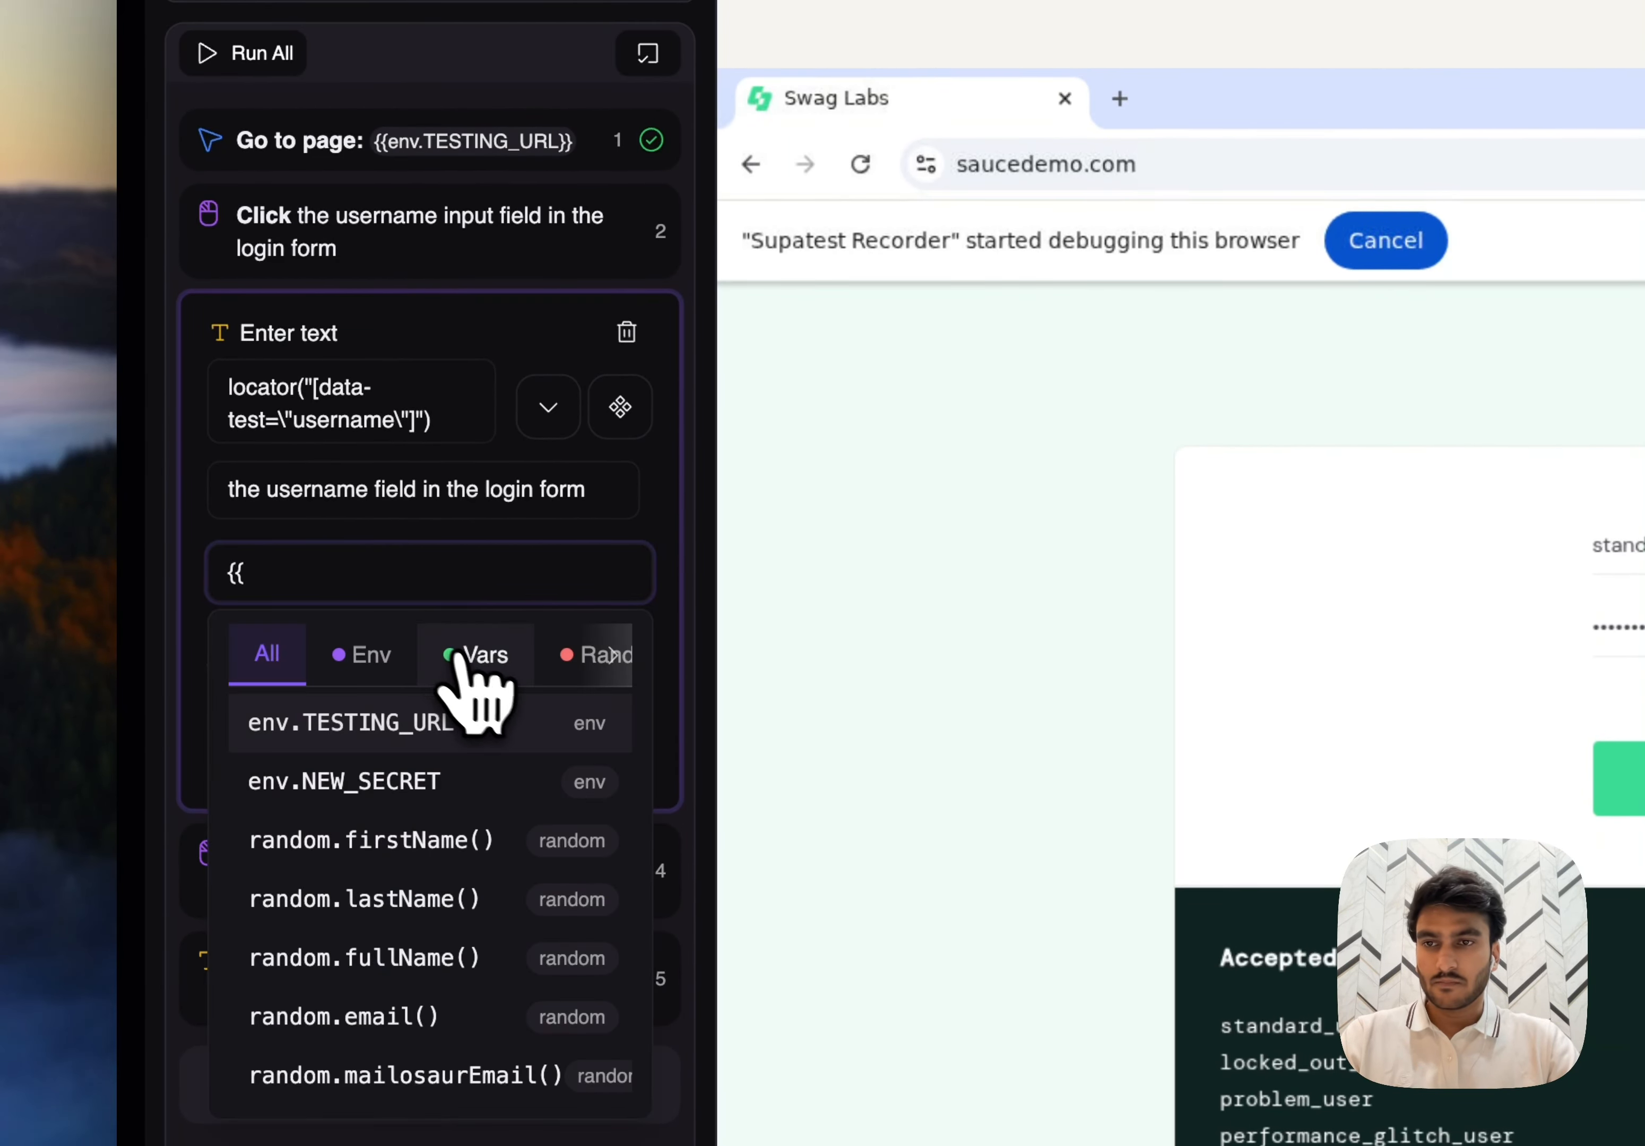
left_click(528, 655)
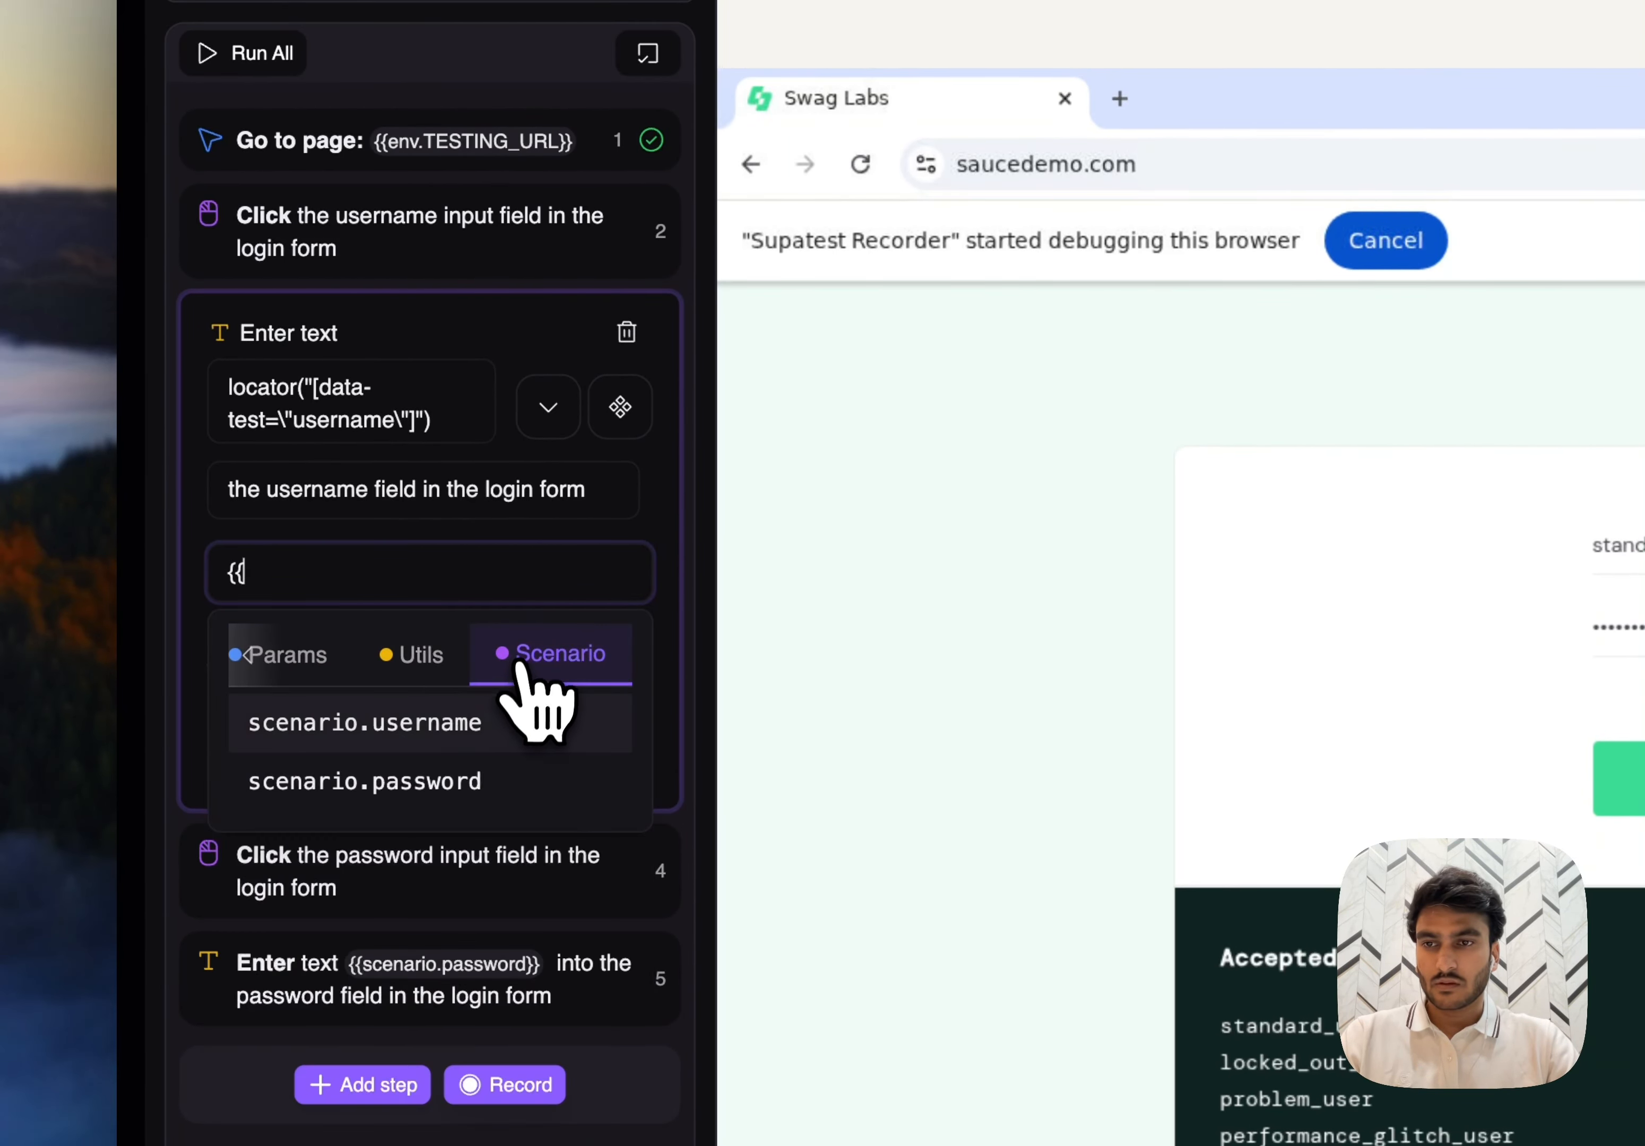
left_click(417, 746)
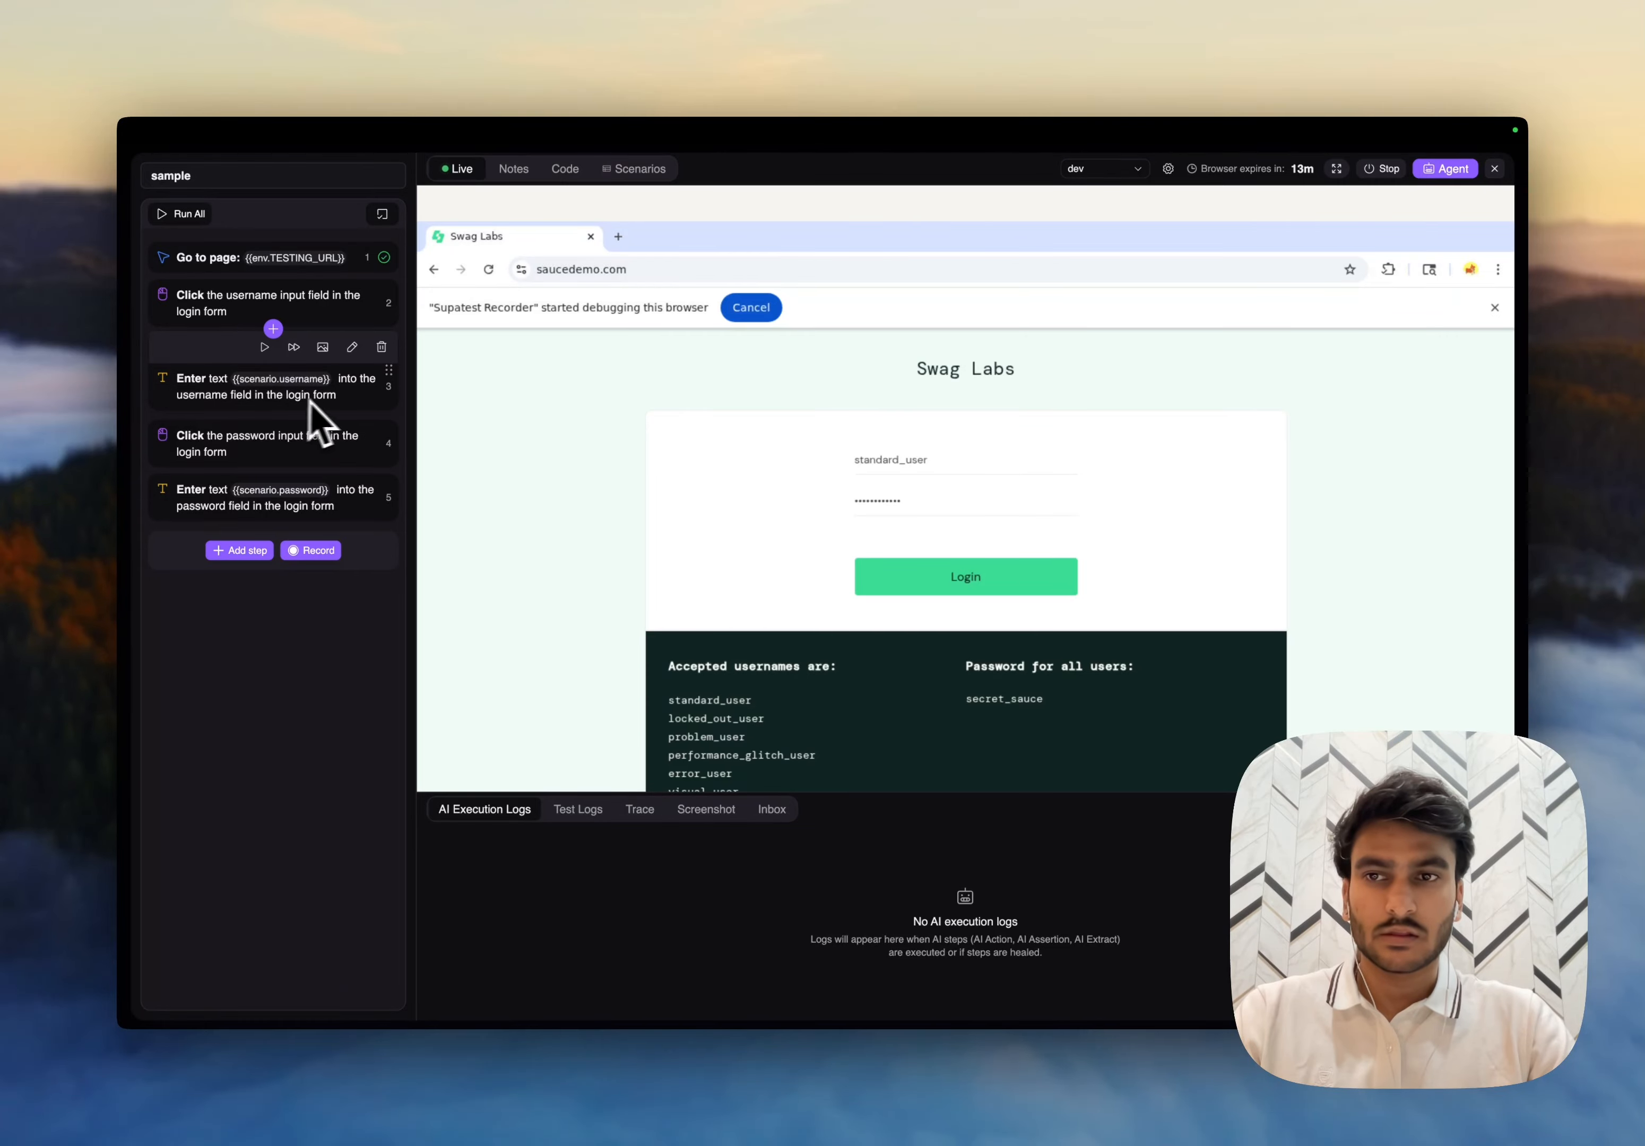
left_click(341, 399)
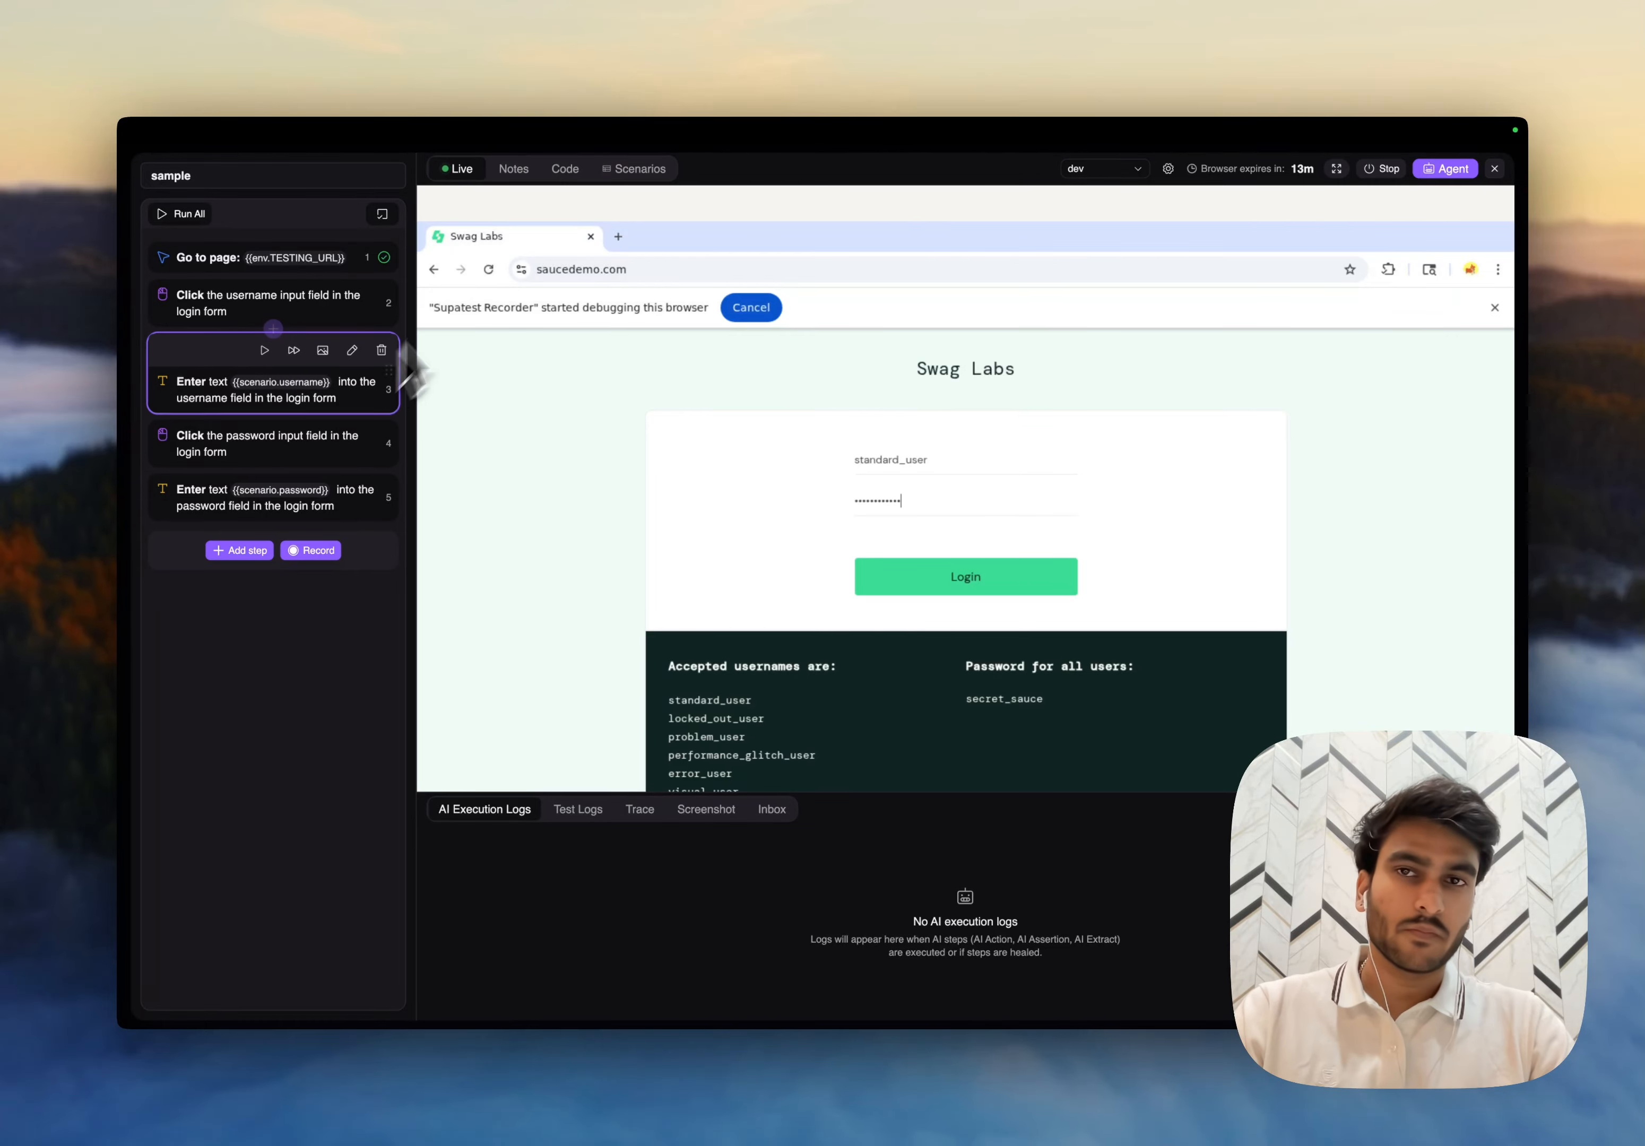
- Import the scenario rows from scenario-65b54e69-5405-46a4-95f6-e7c4b88caaff.csv in Downloads into the scenarios table
left_click(633, 168)
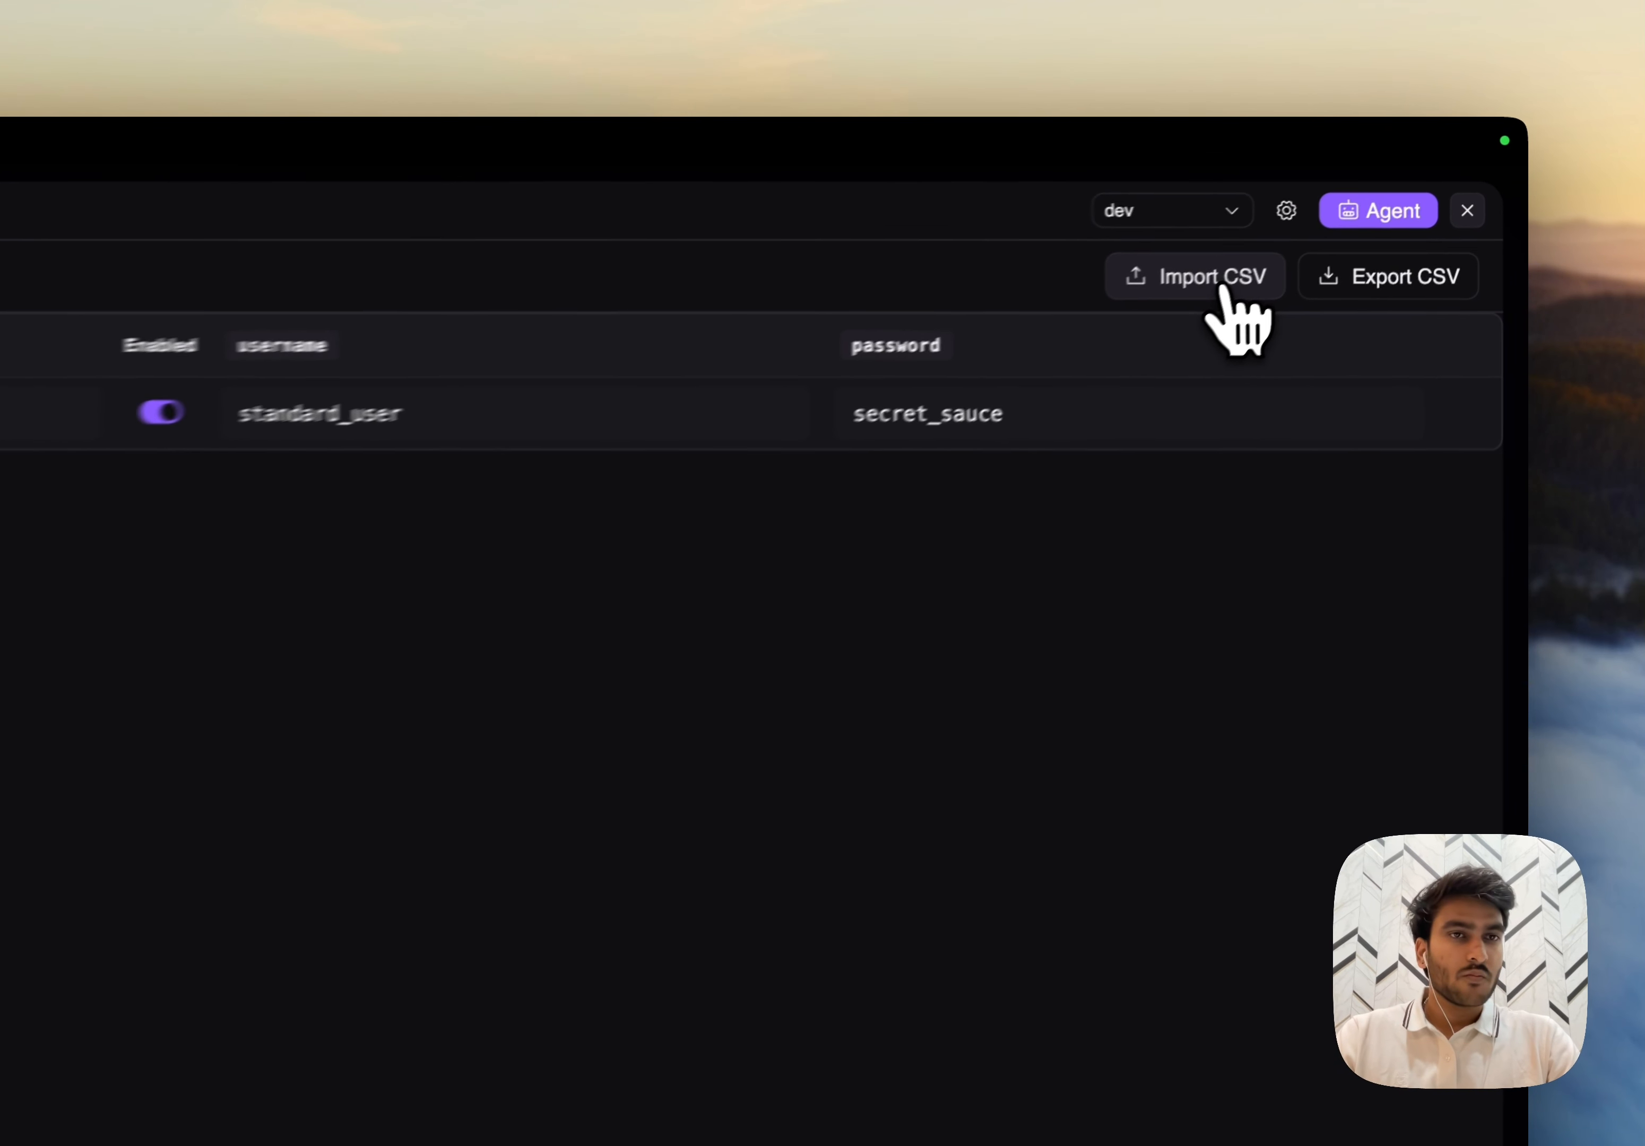
left_click(1362, 209)
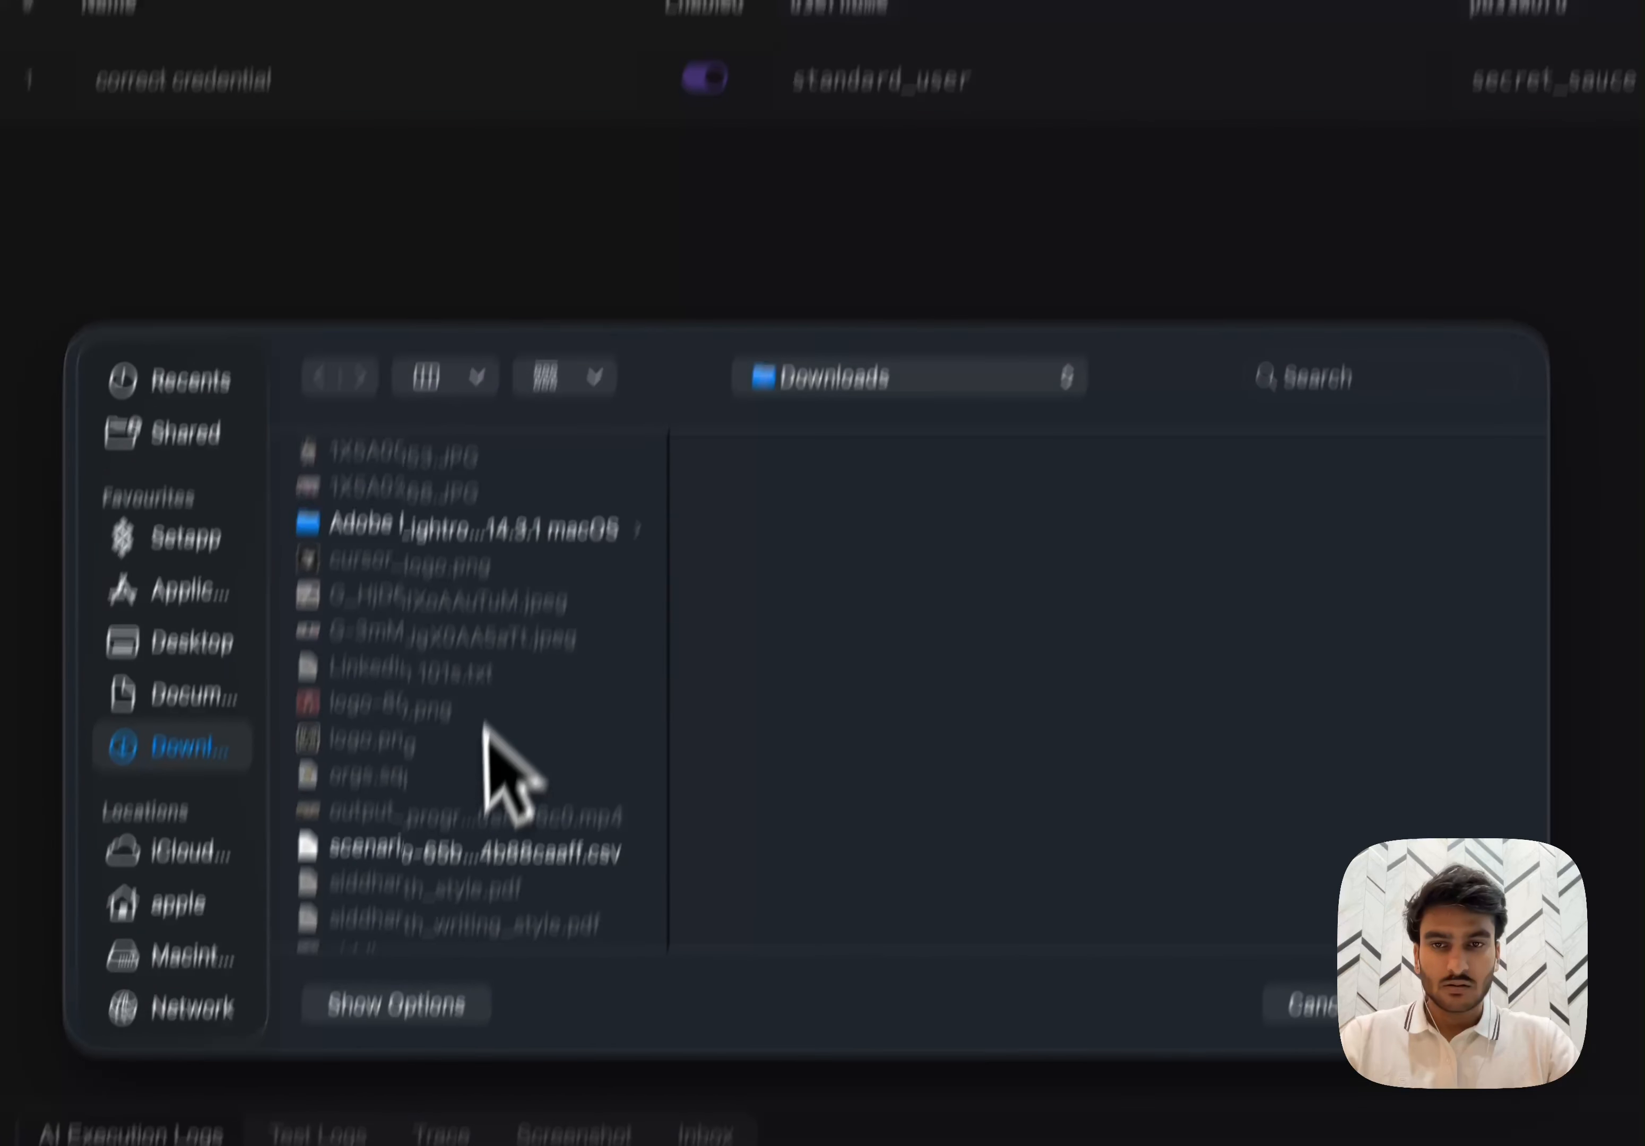
scroll(484, 727, "down", 5)
left_click(447, 623)
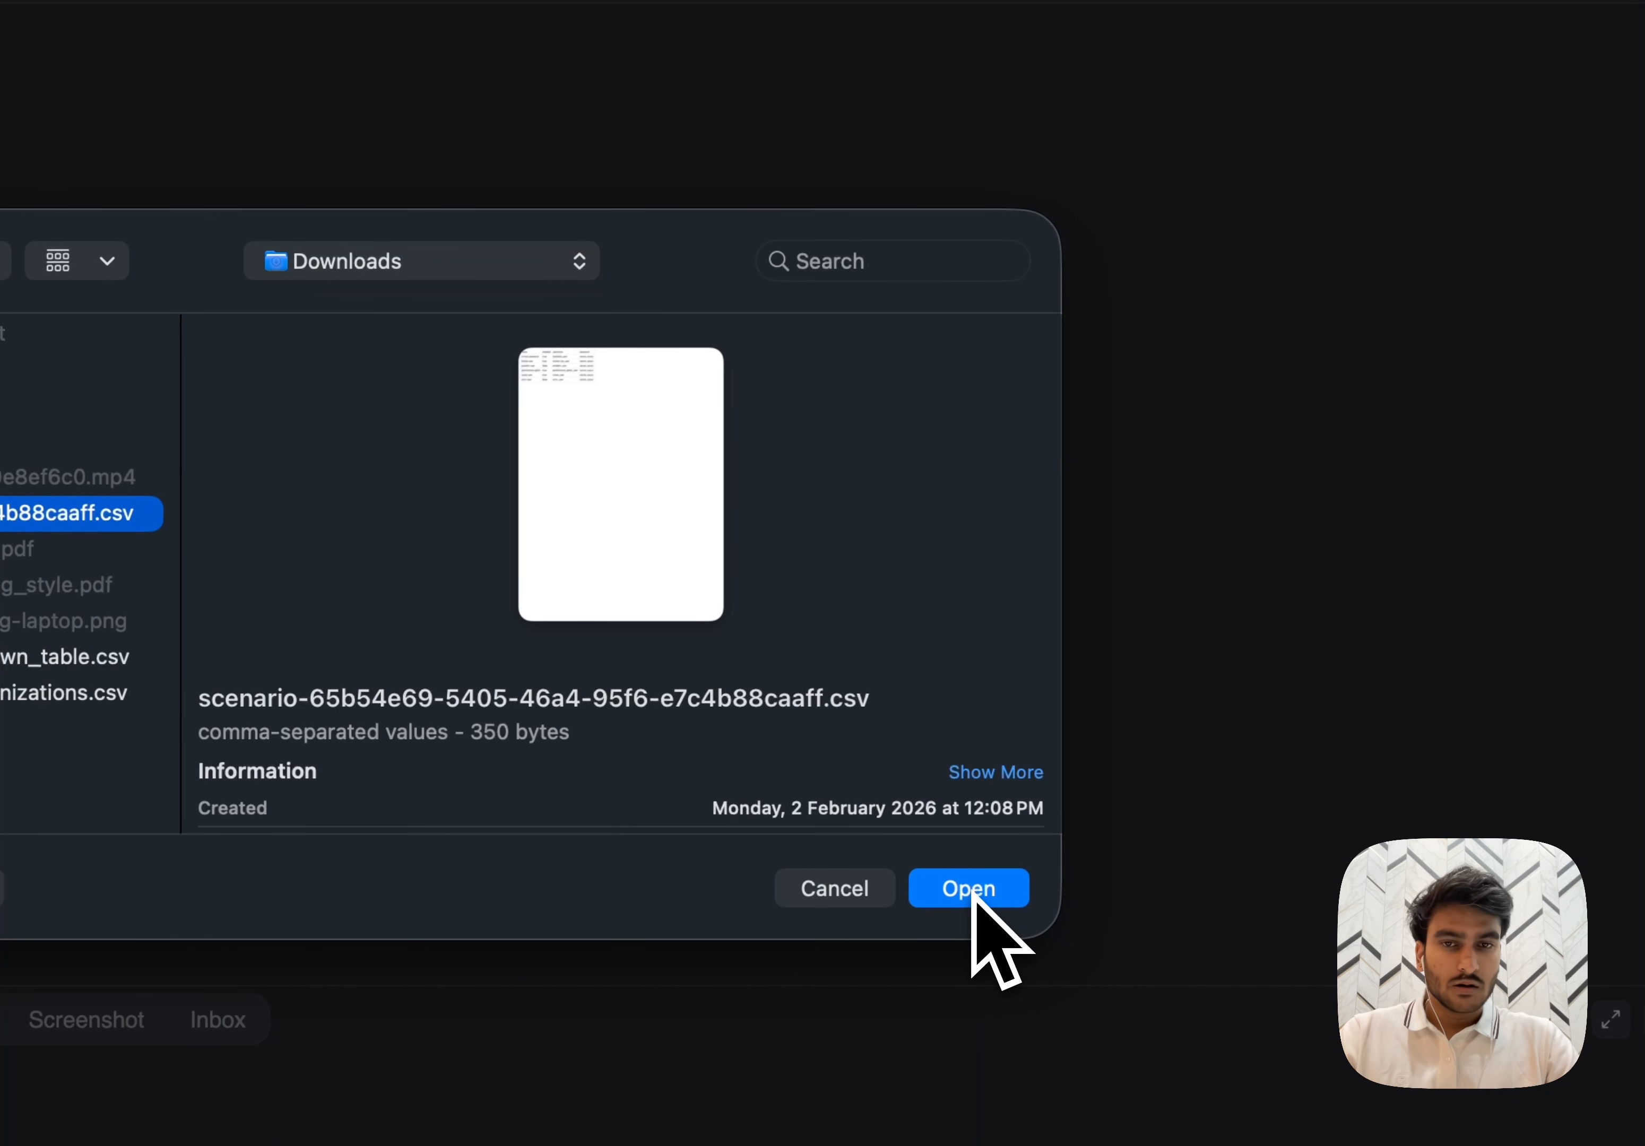
left_click(971, 890)
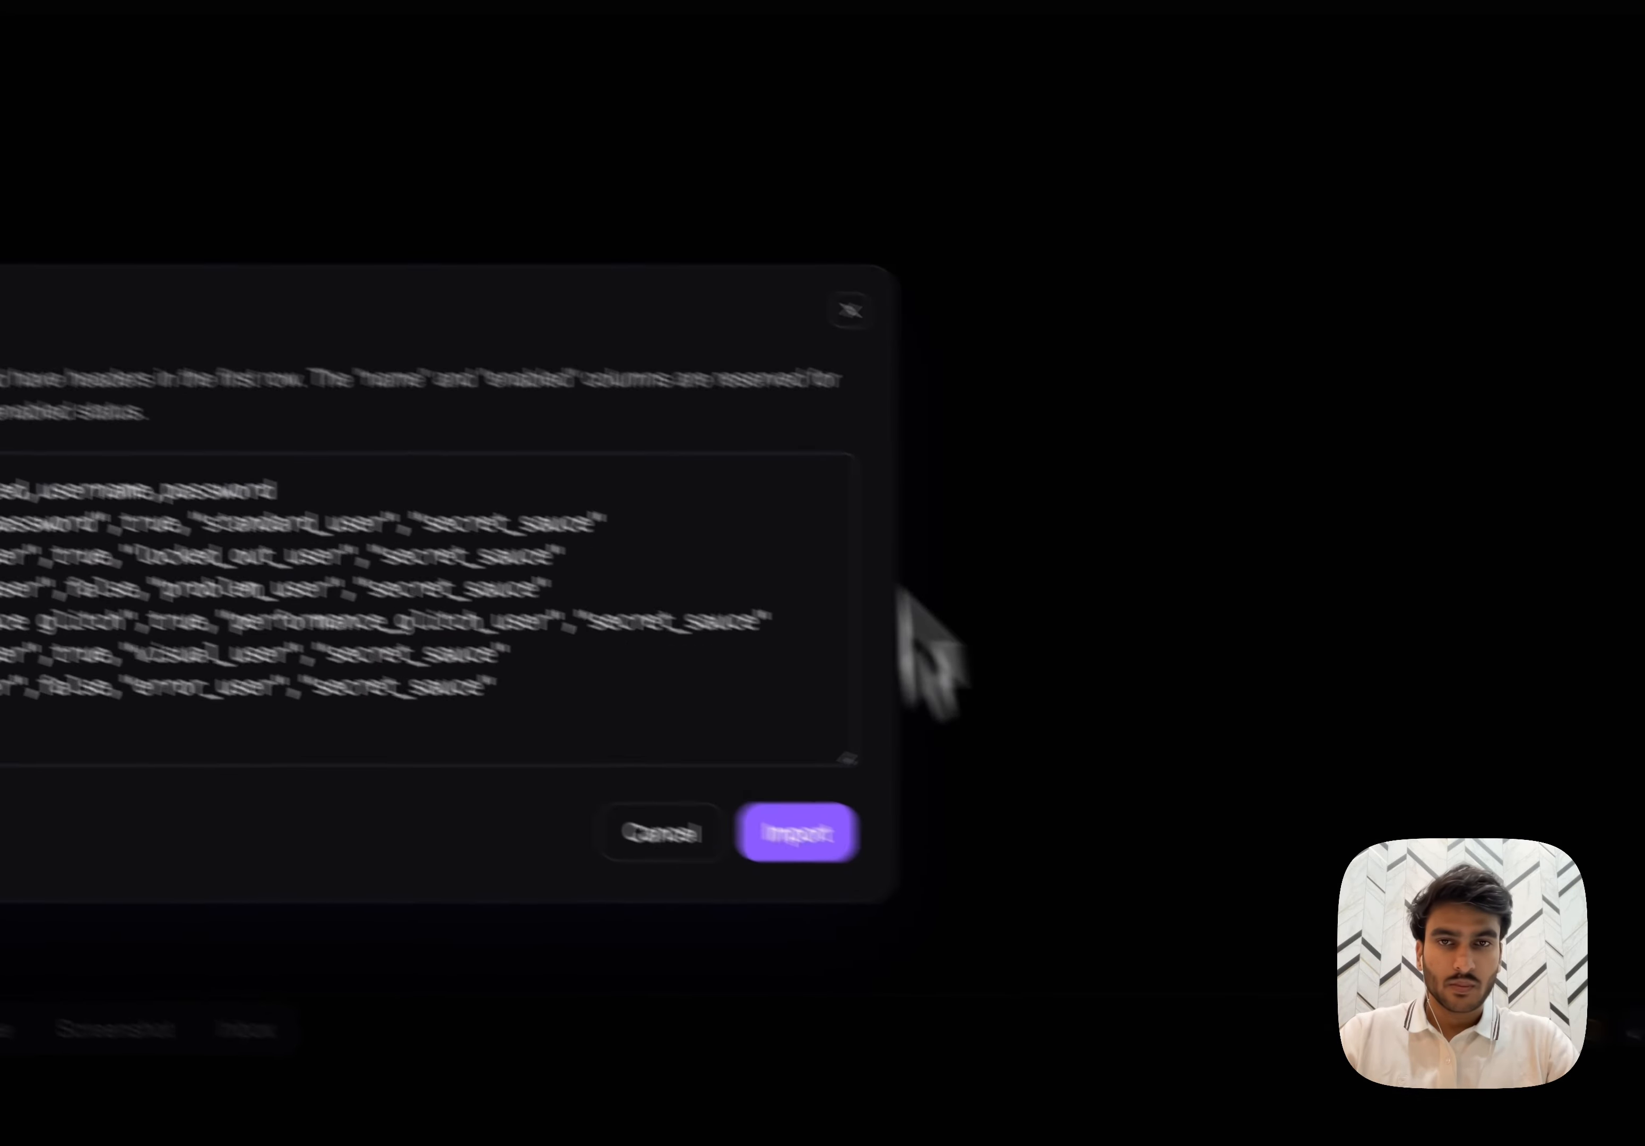
left_click_drag(474, 537, 1277, 739)
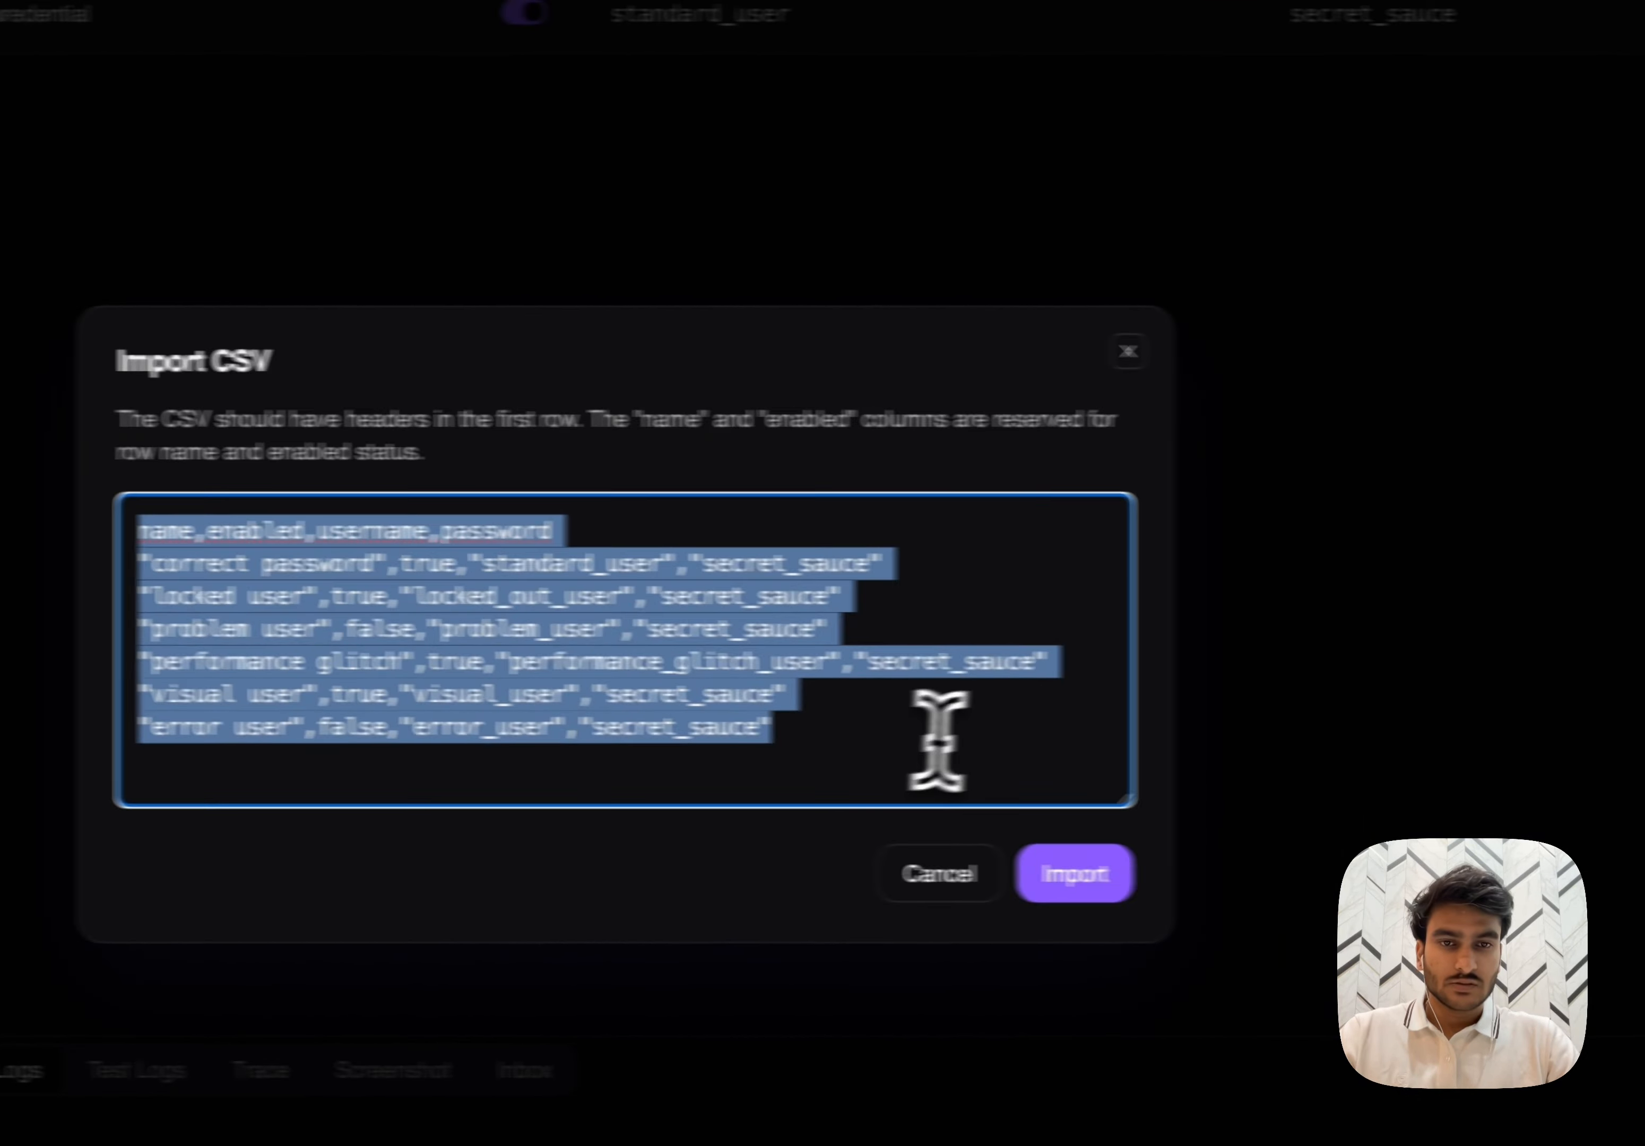
left_click(1408, 877)
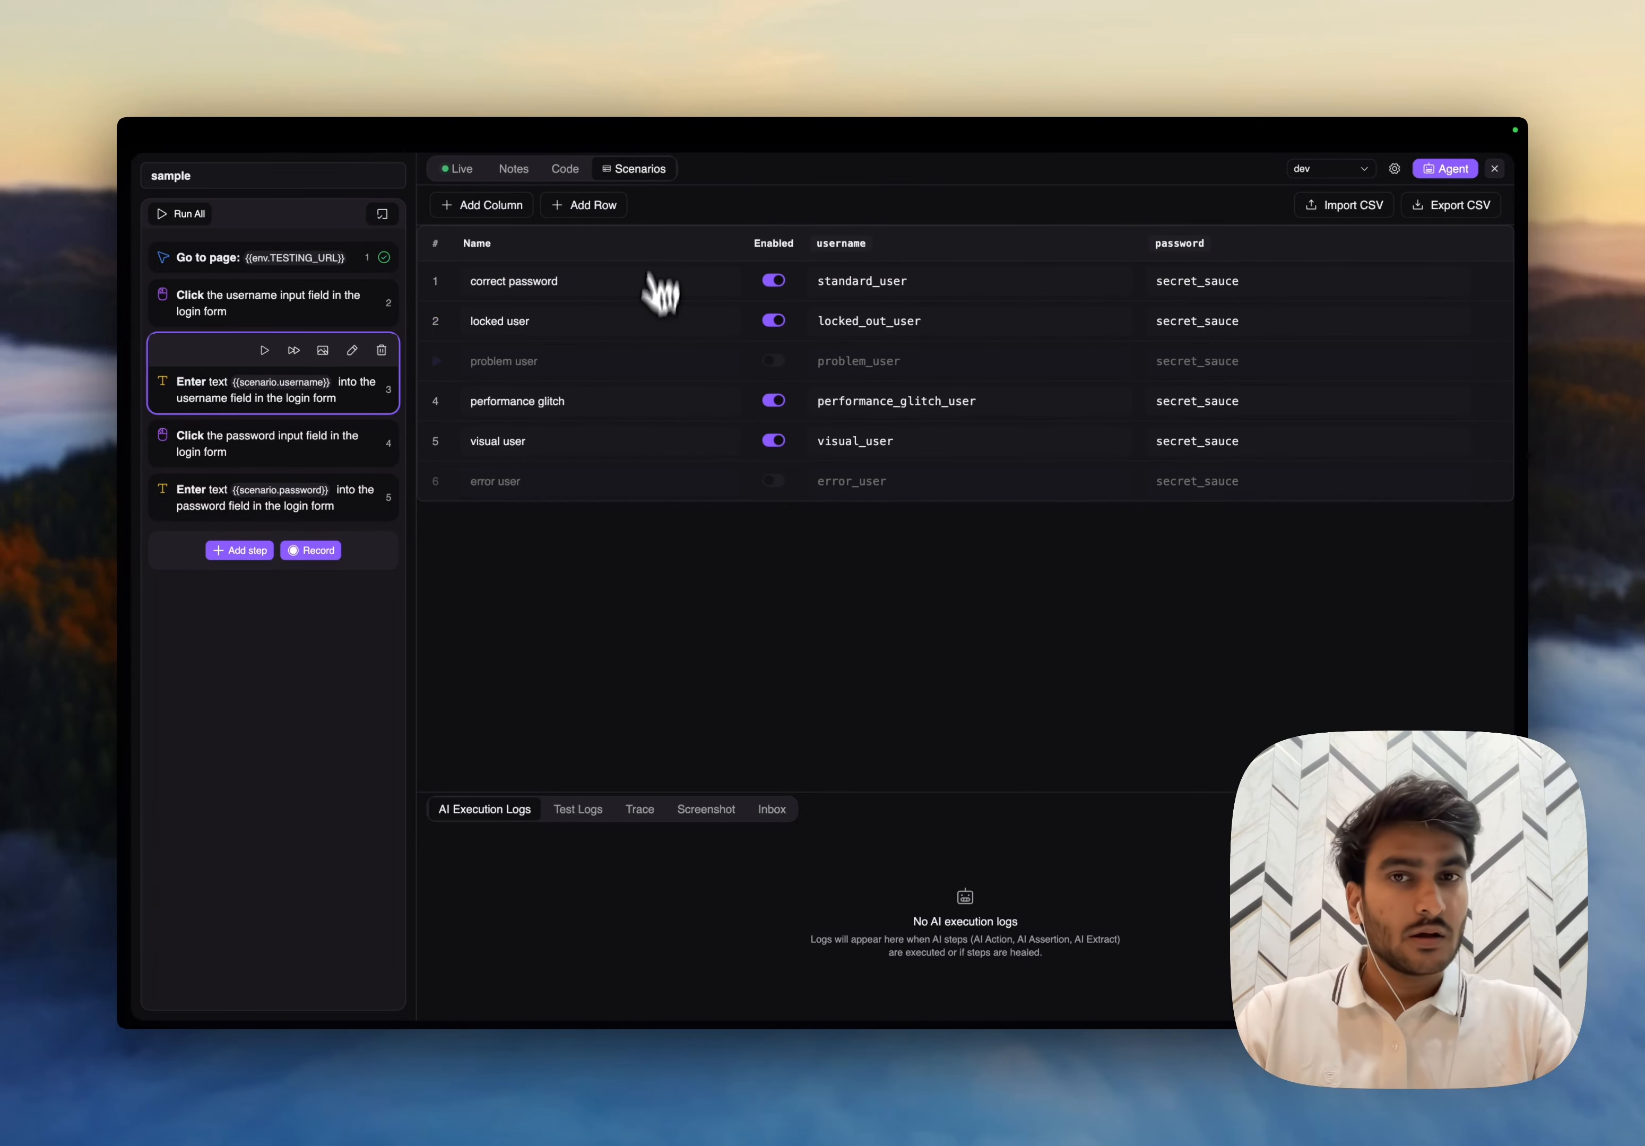
- Enable the "problem user" scenario row
left_click(775, 360)
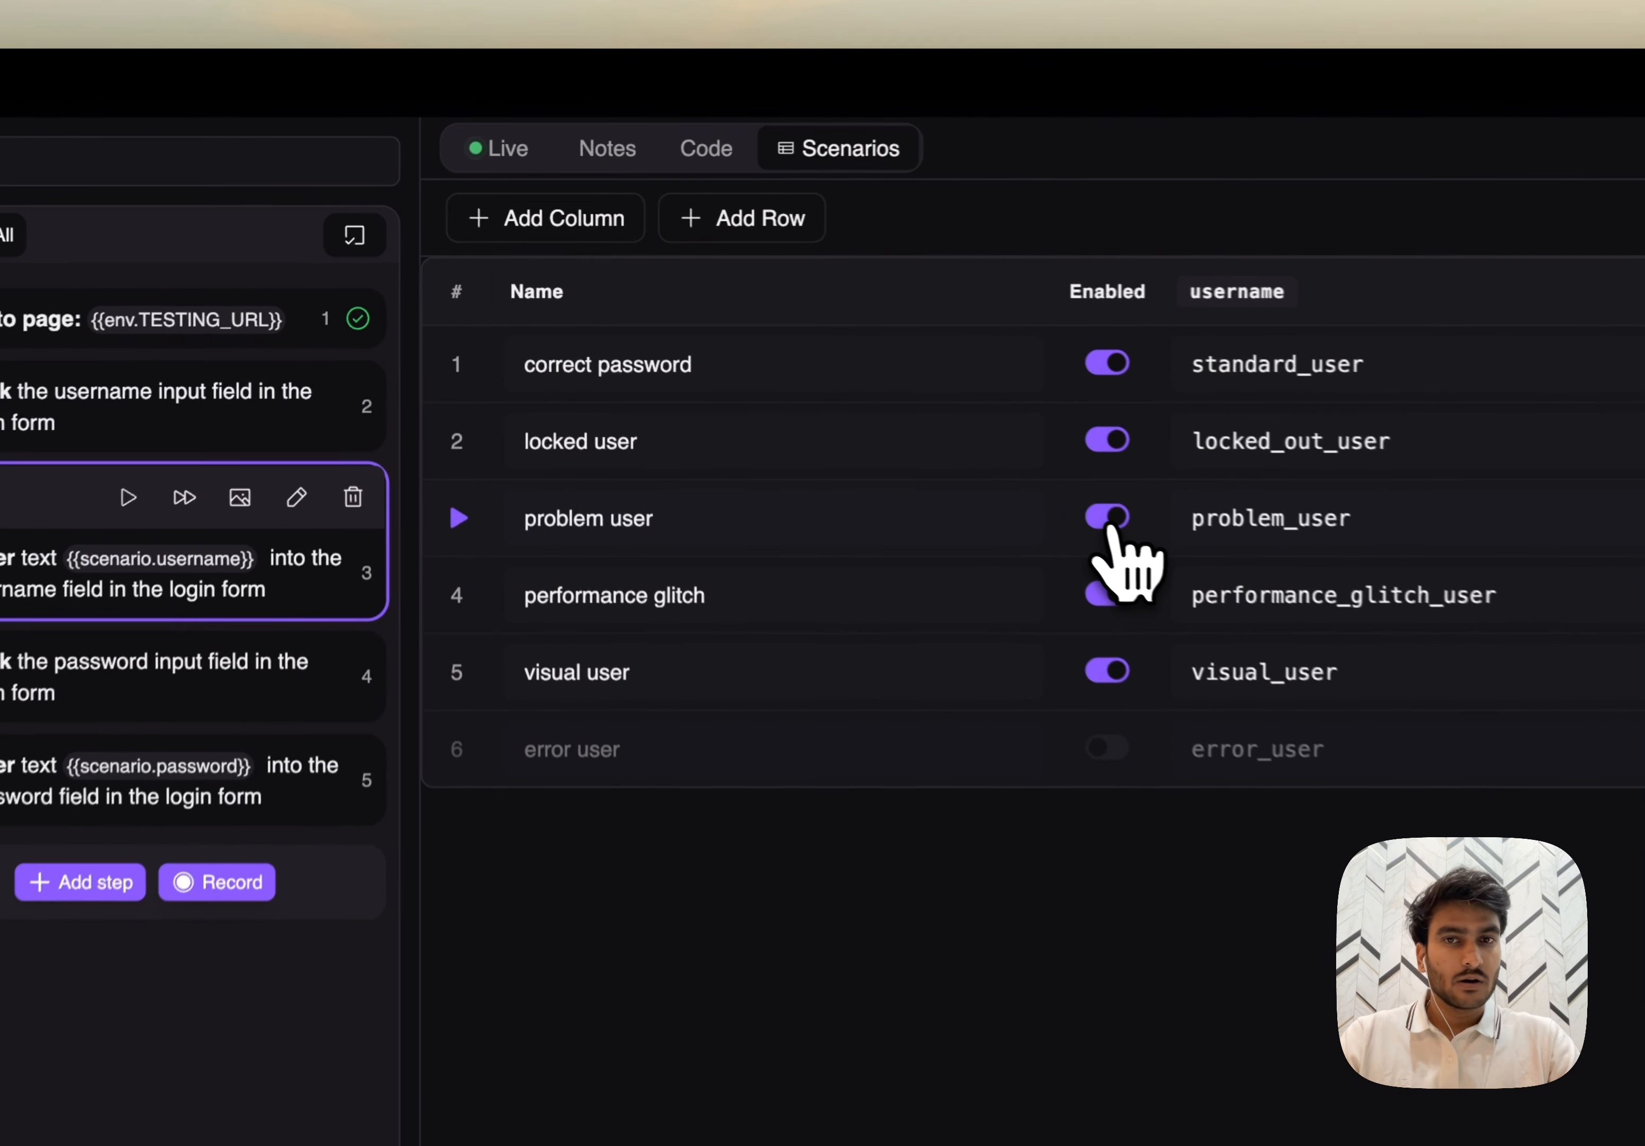